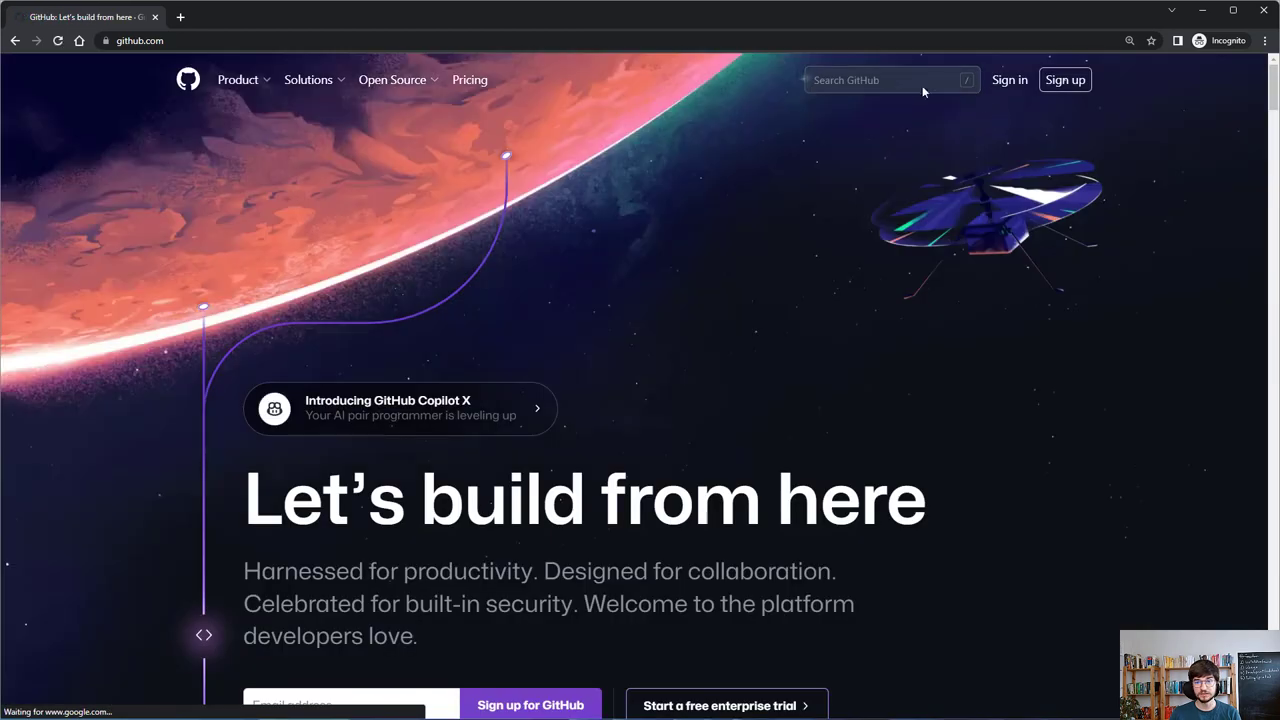
Search GitHub for 'grasshopper tekla' and open the Grasshopper-TeklaDrawingLink repository's releases.
click(914, 84)
text(gras)
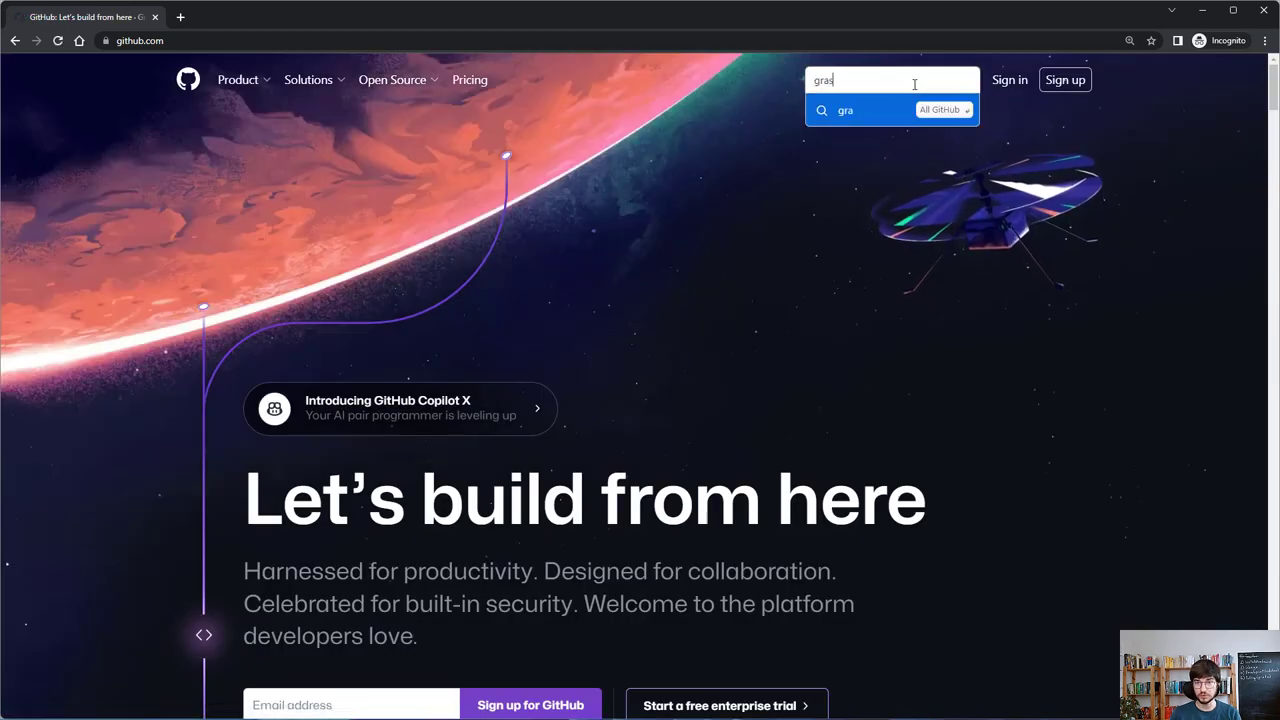
text(shopper tekla)
key(Return)
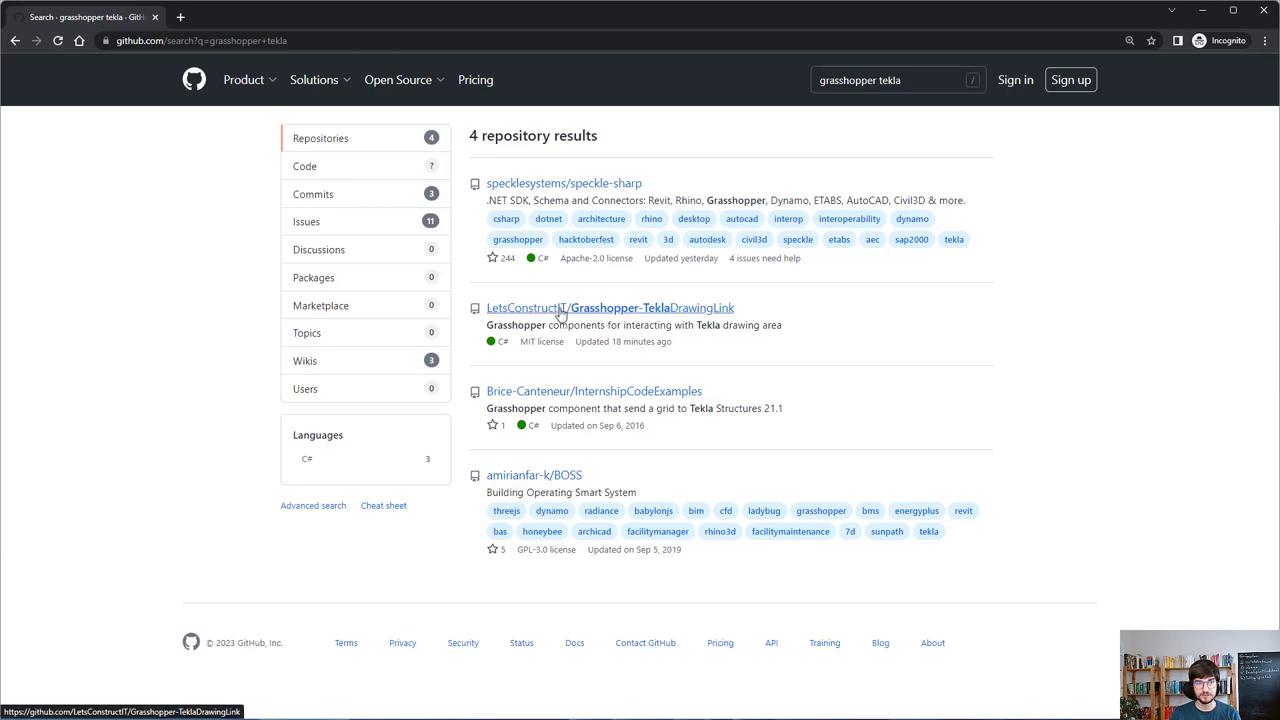
click(562, 314)
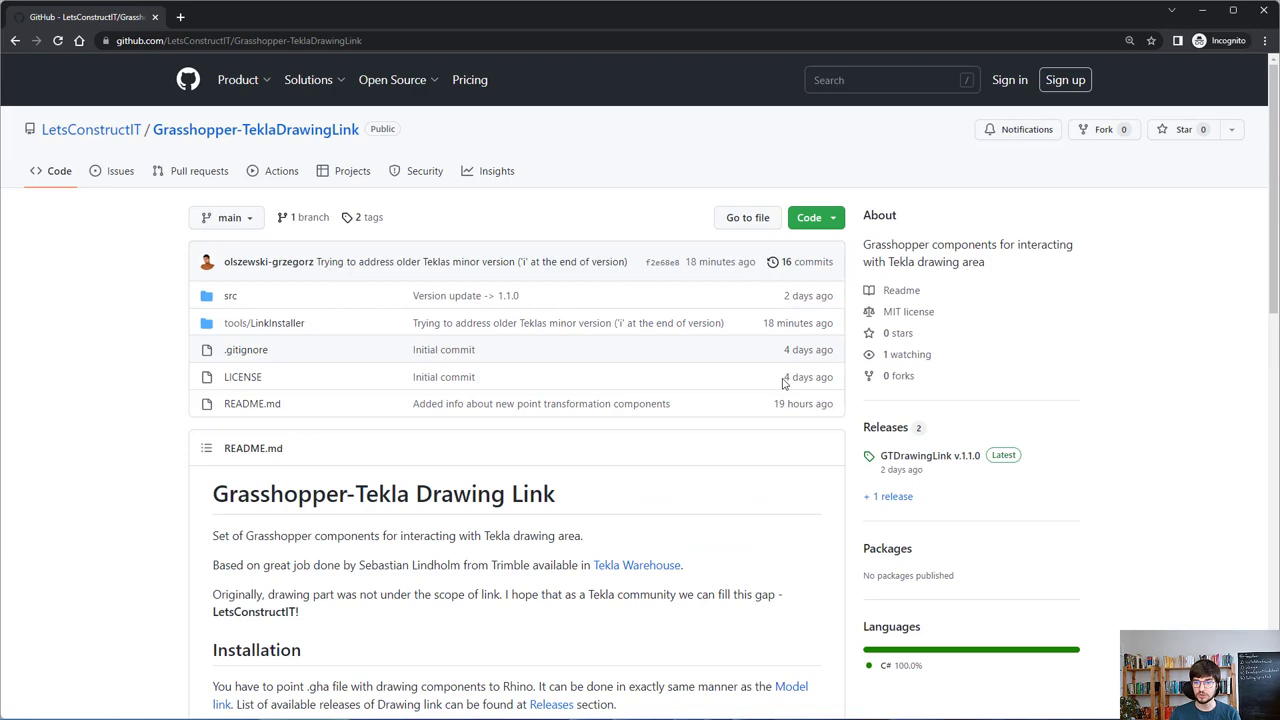
click(875, 430)
scroll(875, 430, down, 5)
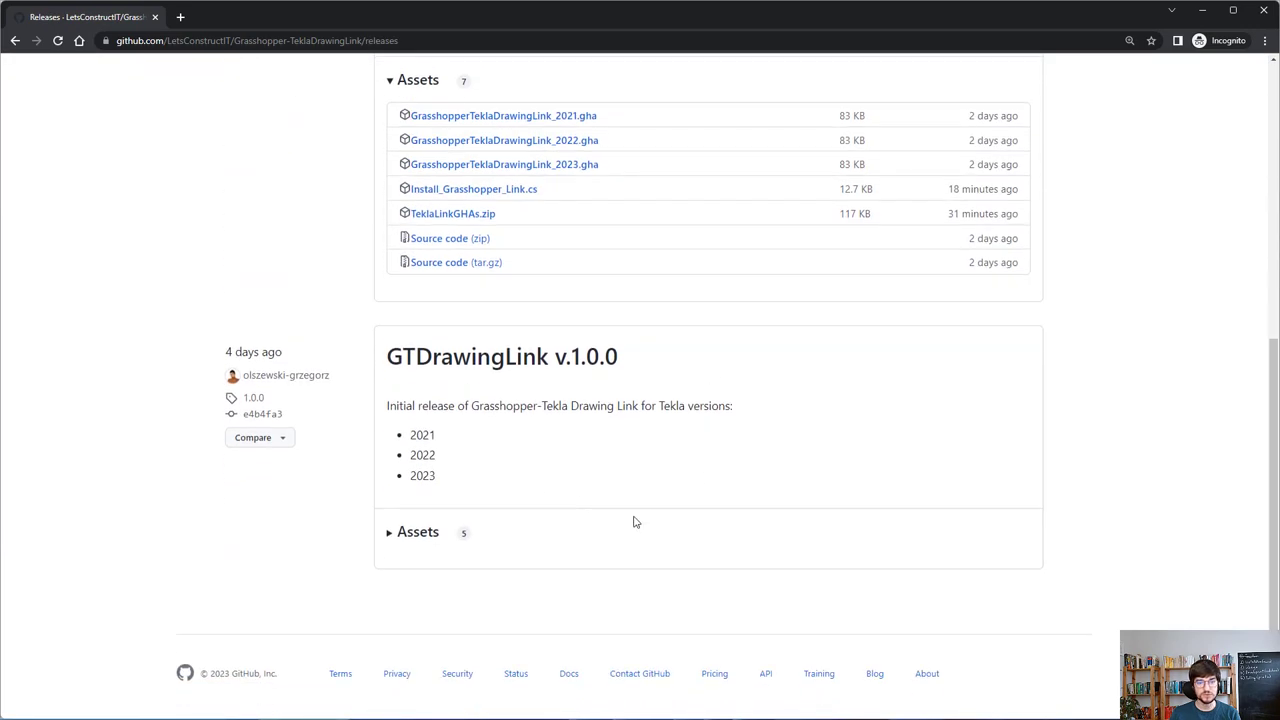
scroll(636, 518, up, 4)
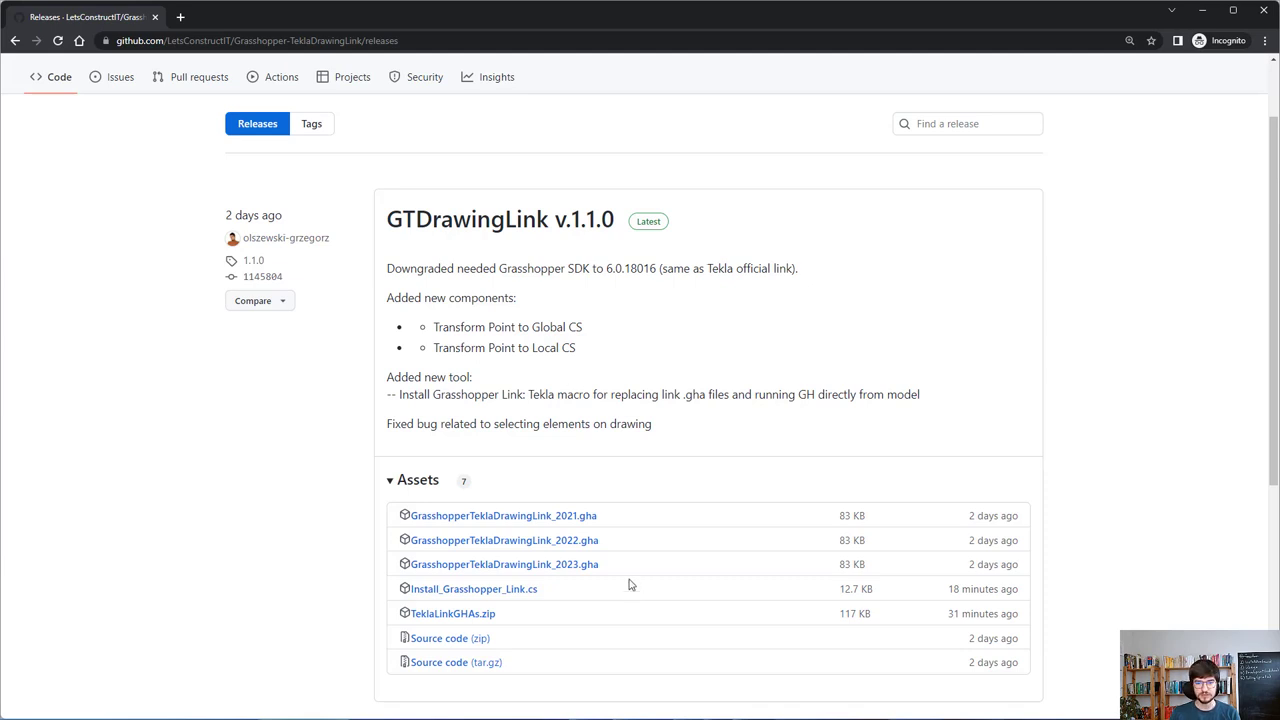
Download GrasshopperTeklaDrawingLink_2022.gha and keep it despite the safety warning.
click(580, 541)
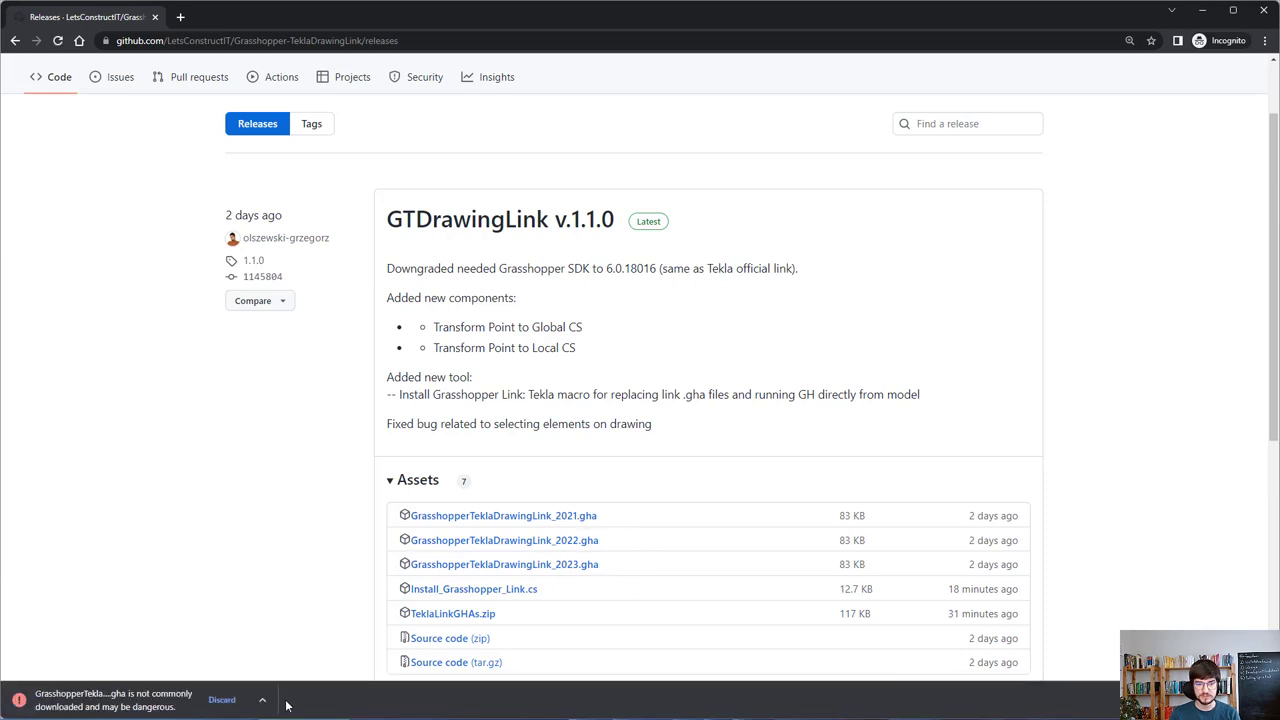
click(263, 701)
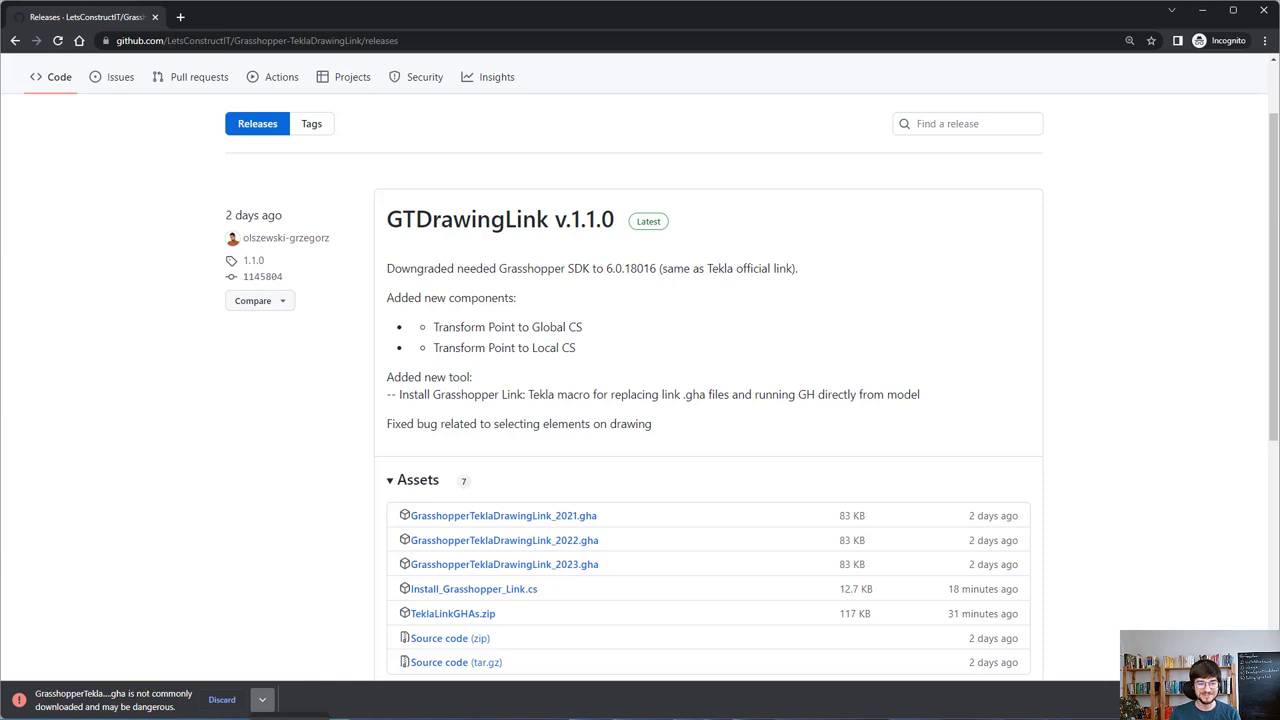
click(277, 703)
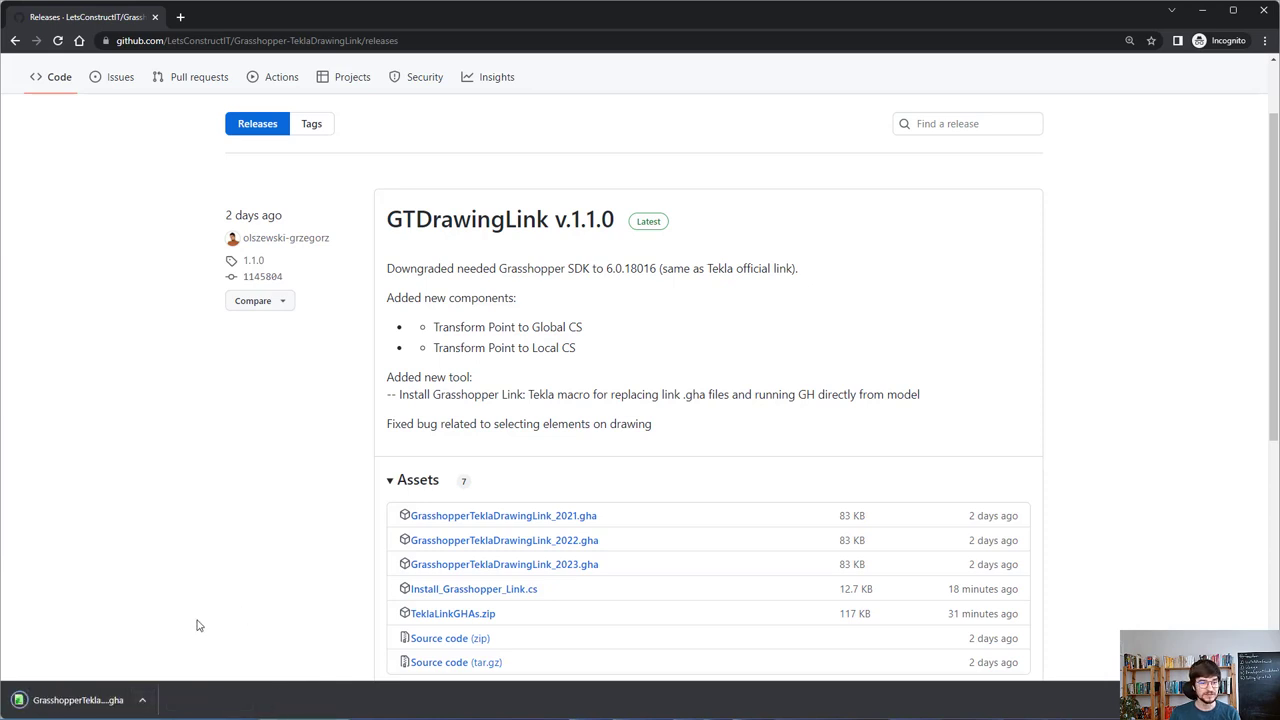
key(super)
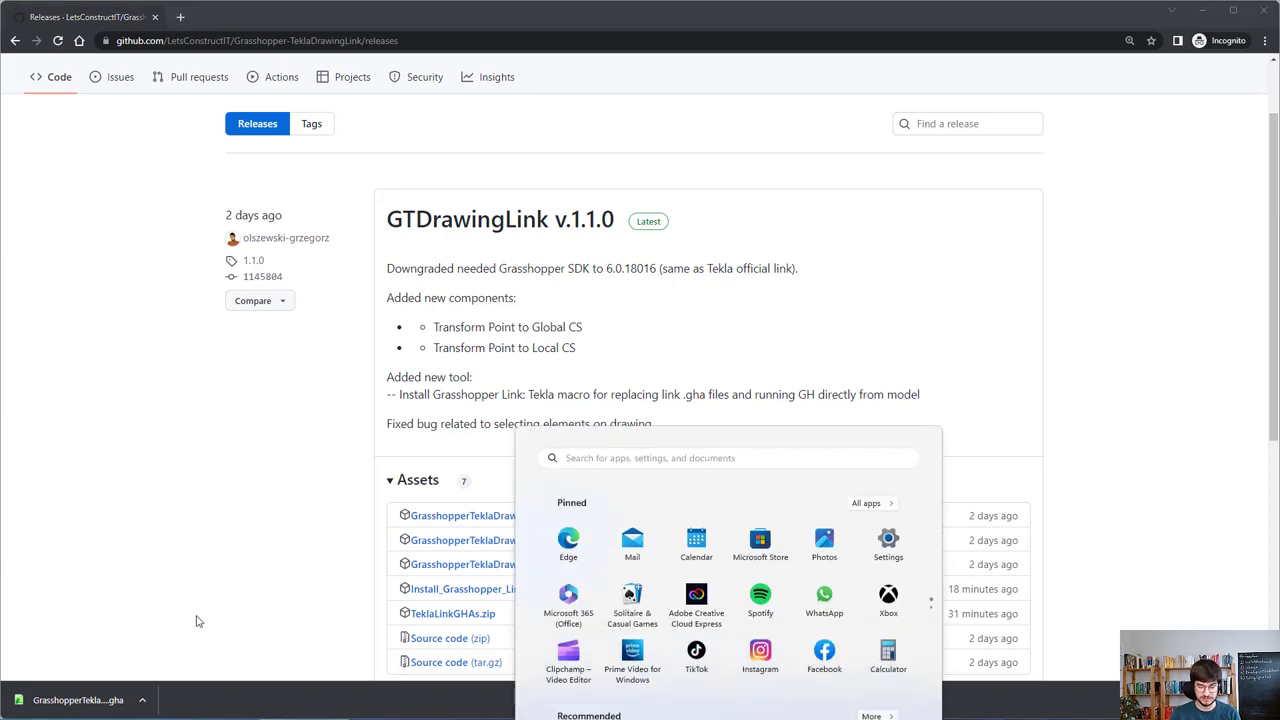
Launch Rhino 7 and start Grasshopper inside it.
text(rhino 7)
key(Return)
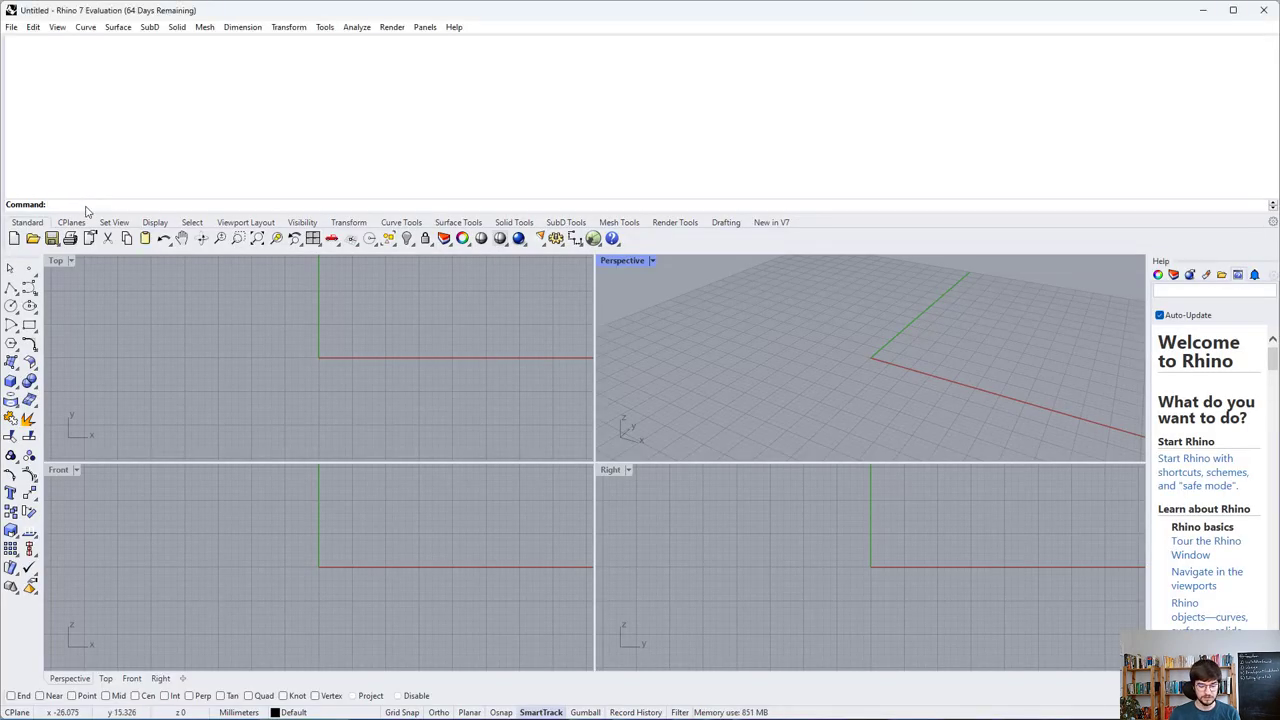
text(Grassh)
key(Return)
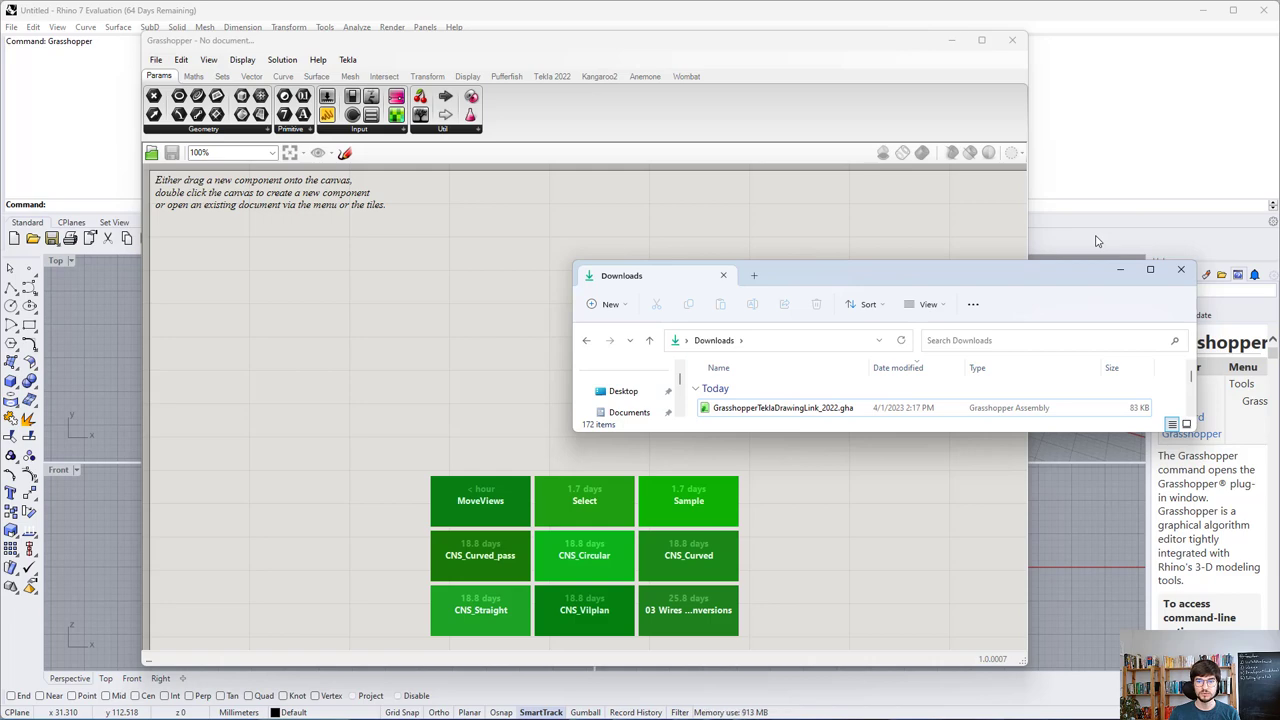
Unblock the downloaded .gha in its properties and drag it onto the Grasshopper canvas.
right_click(845, 409)
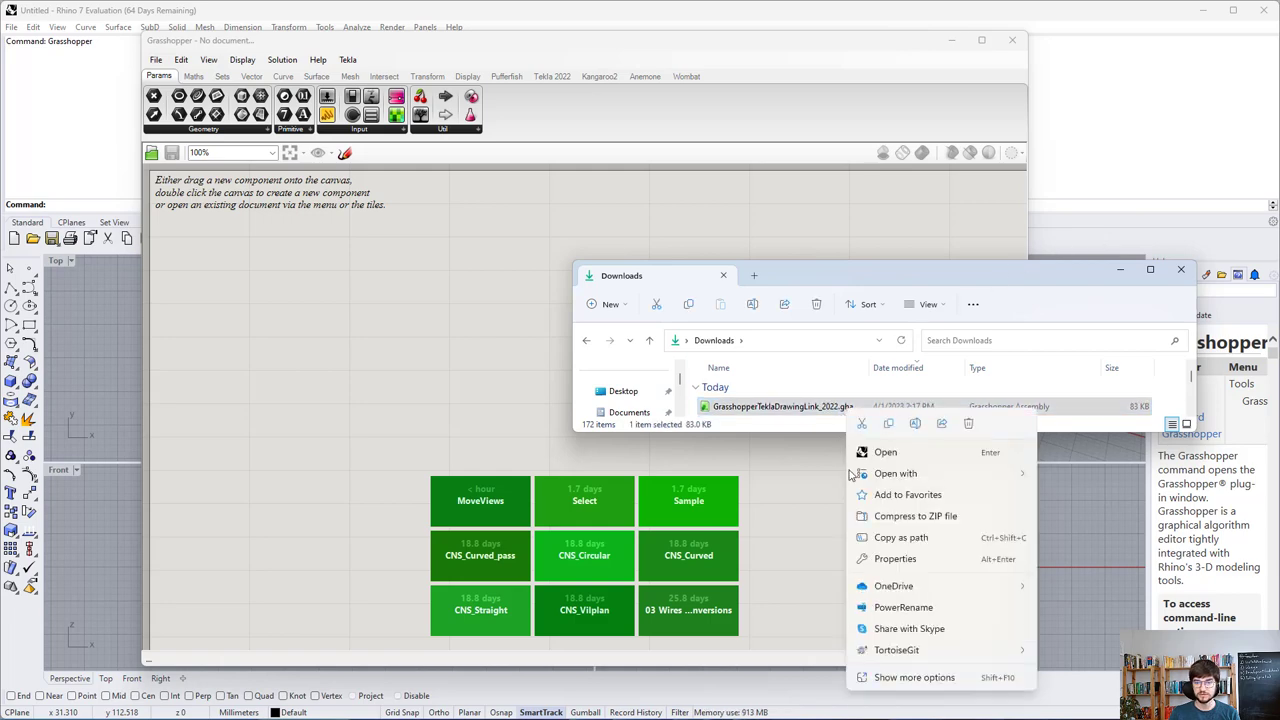
click(898, 562)
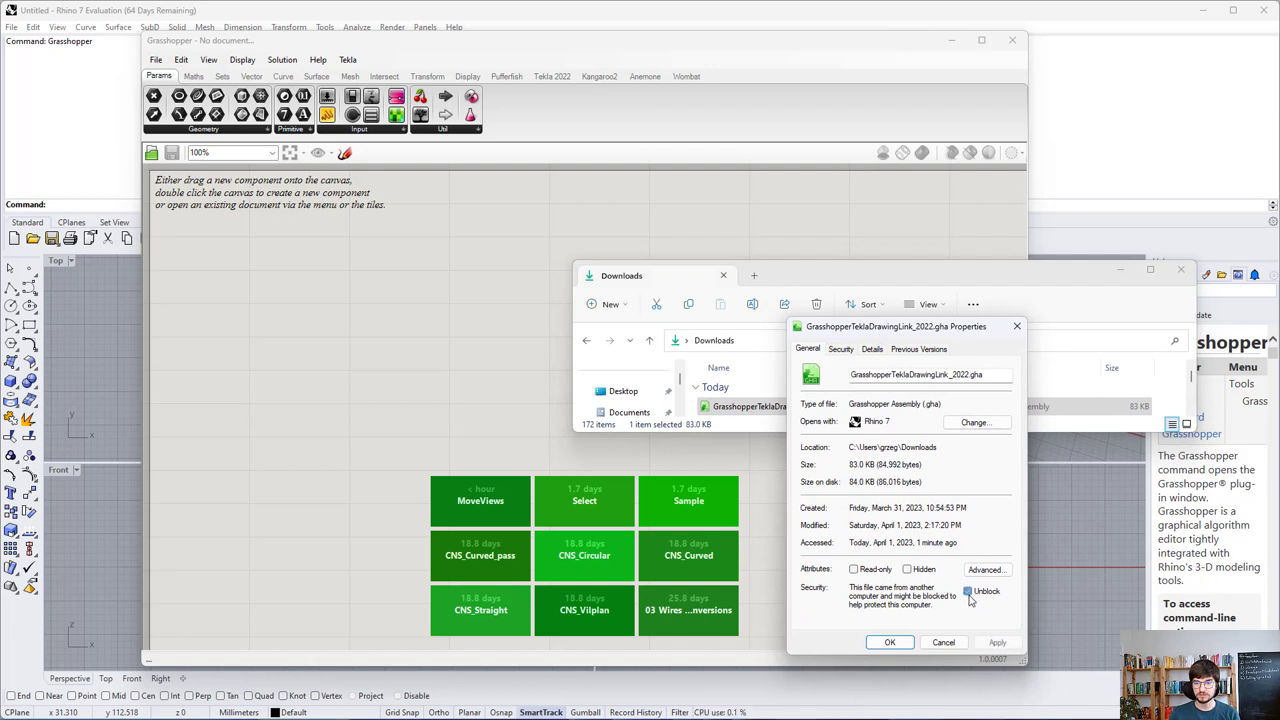
click(968, 592)
click(889, 642)
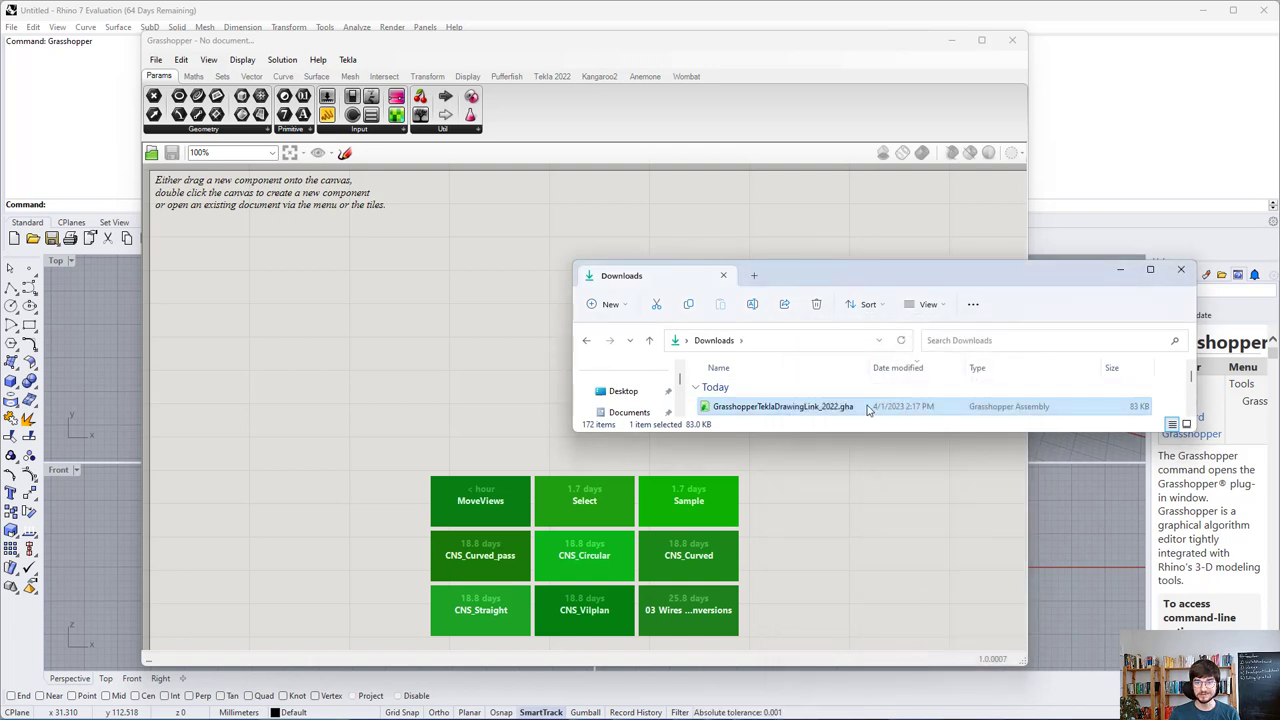
drag(868, 410, 634, 186)
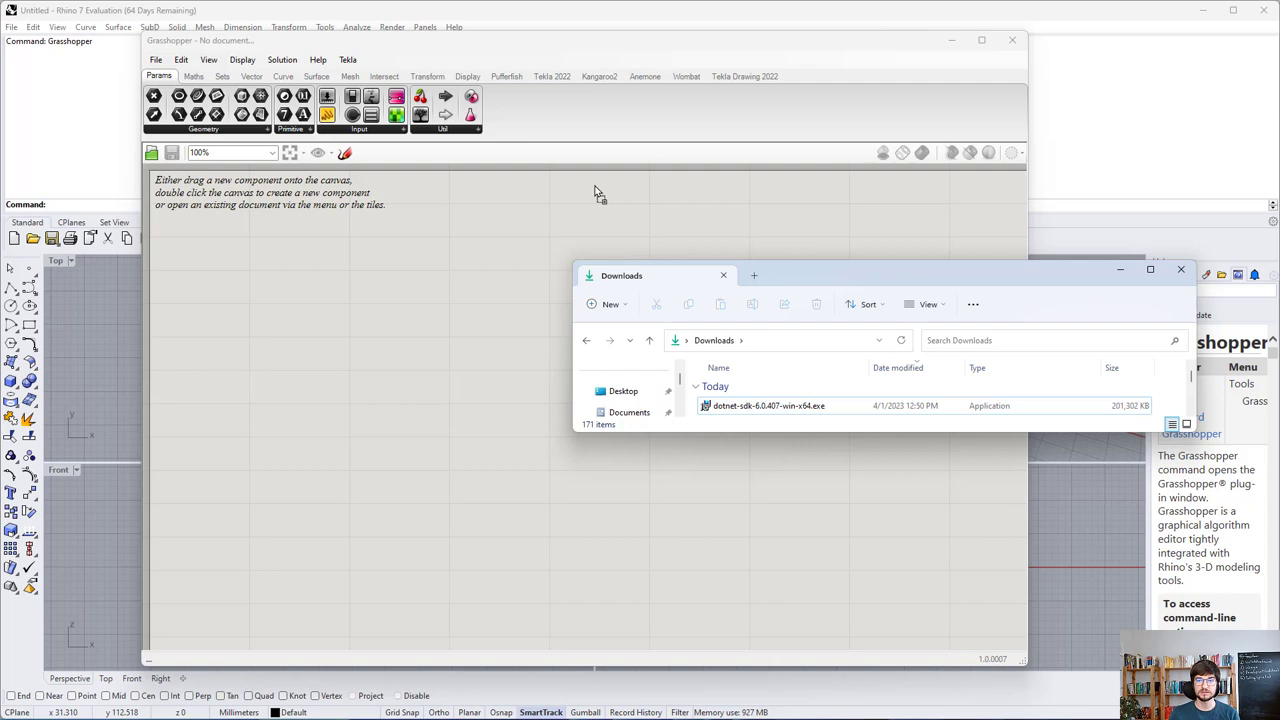
click(728, 78)
click(727, 80)
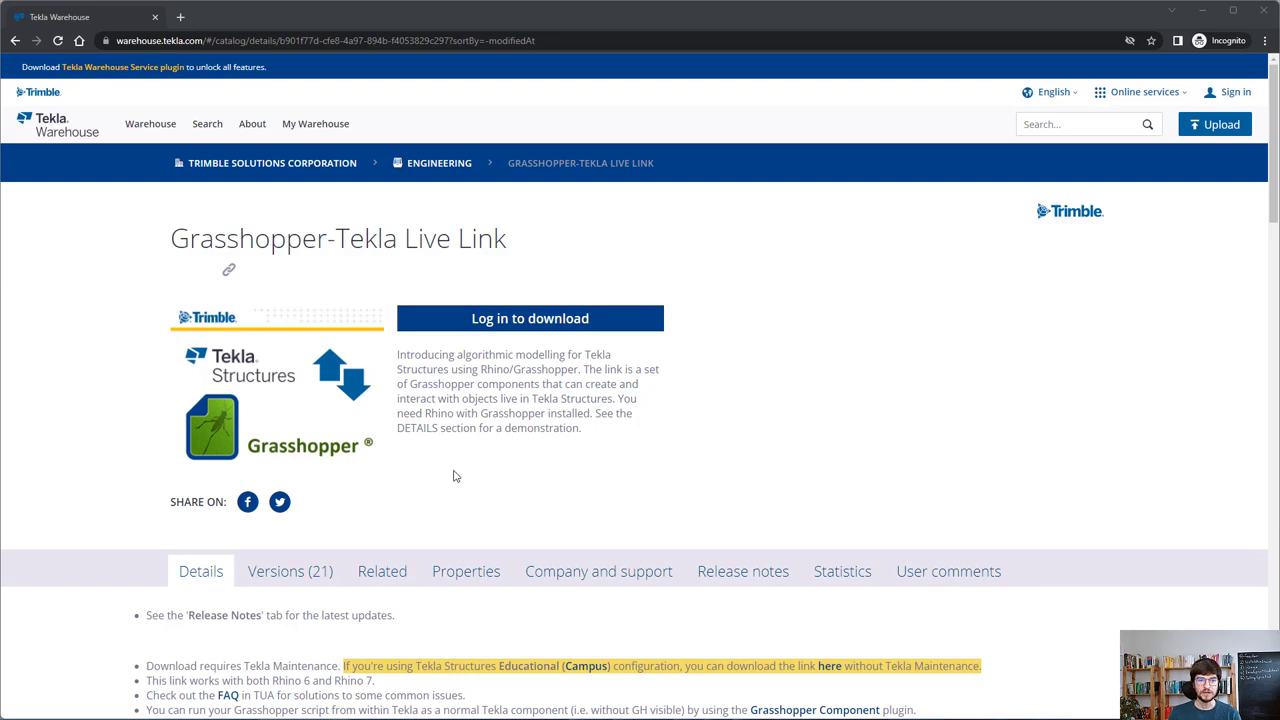
Open the Versions (21) tab of the Grasshopper-Tekla Live Link page and scroll through the releases.
click(319, 571)
scroll(463, 470, down, 8)
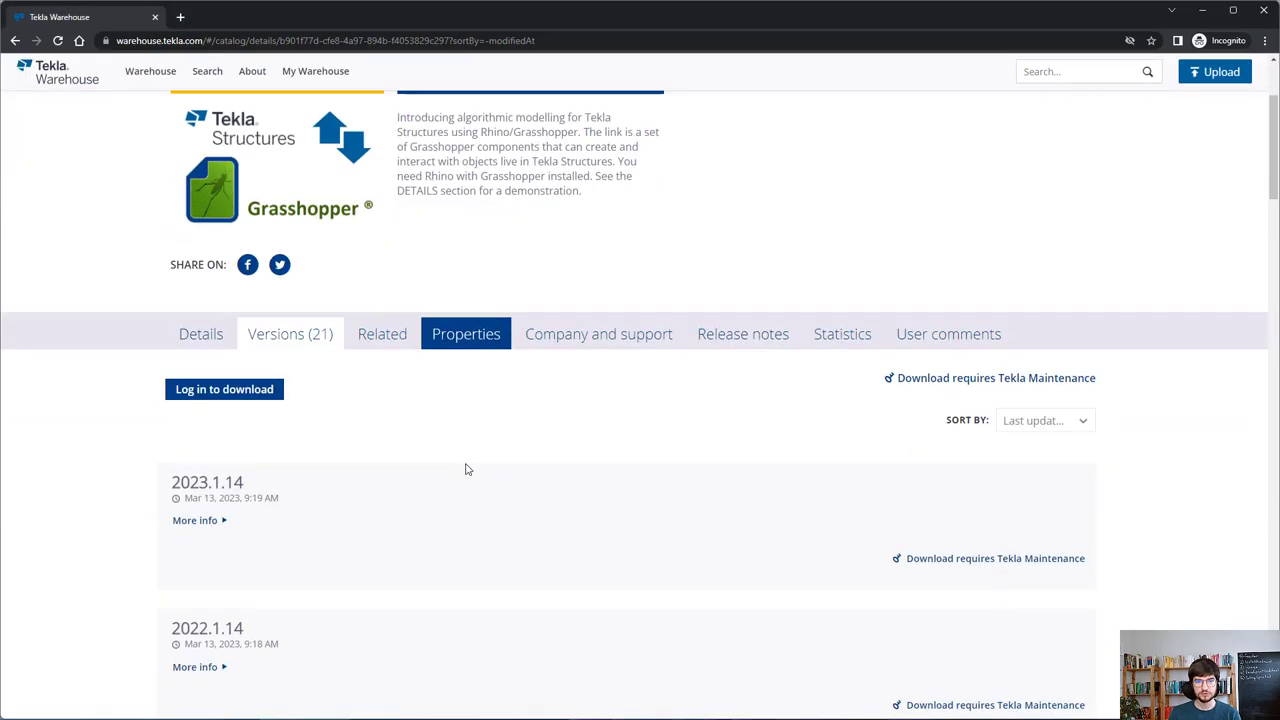
scroll(506, 510, down, 1)
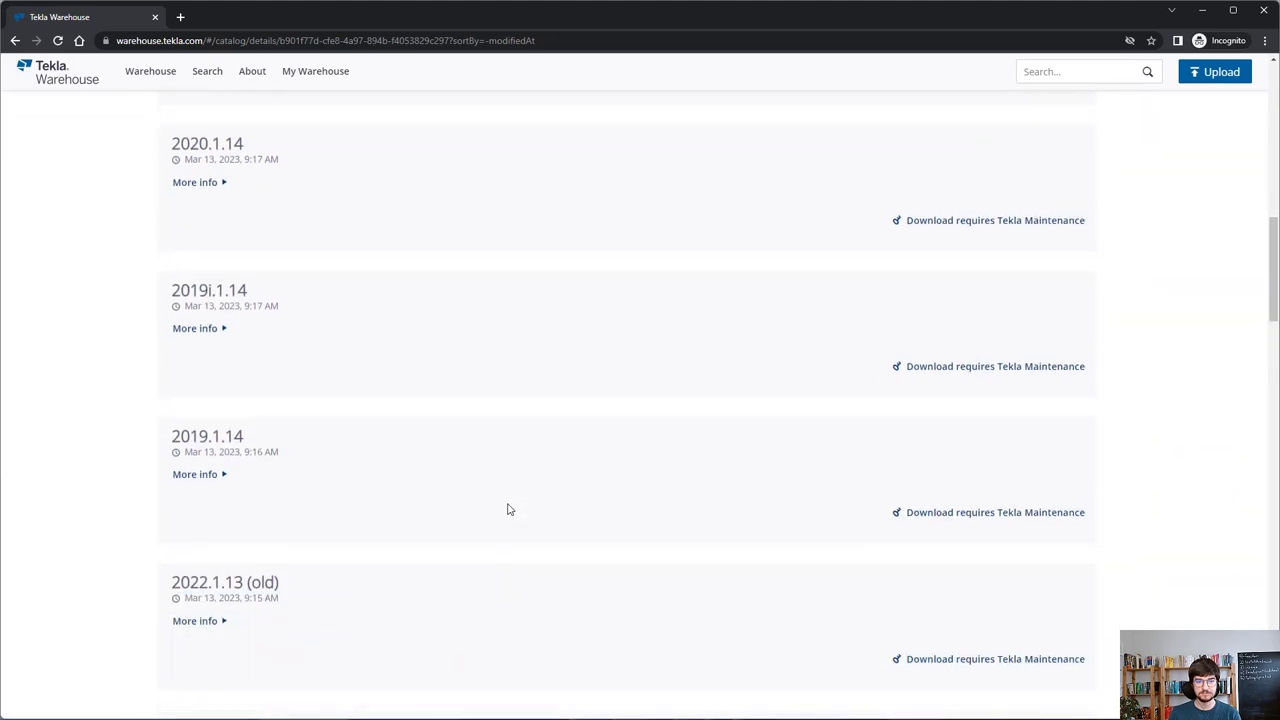
scroll(508, 510, up, 4)
scroll(508, 510, up, 6)
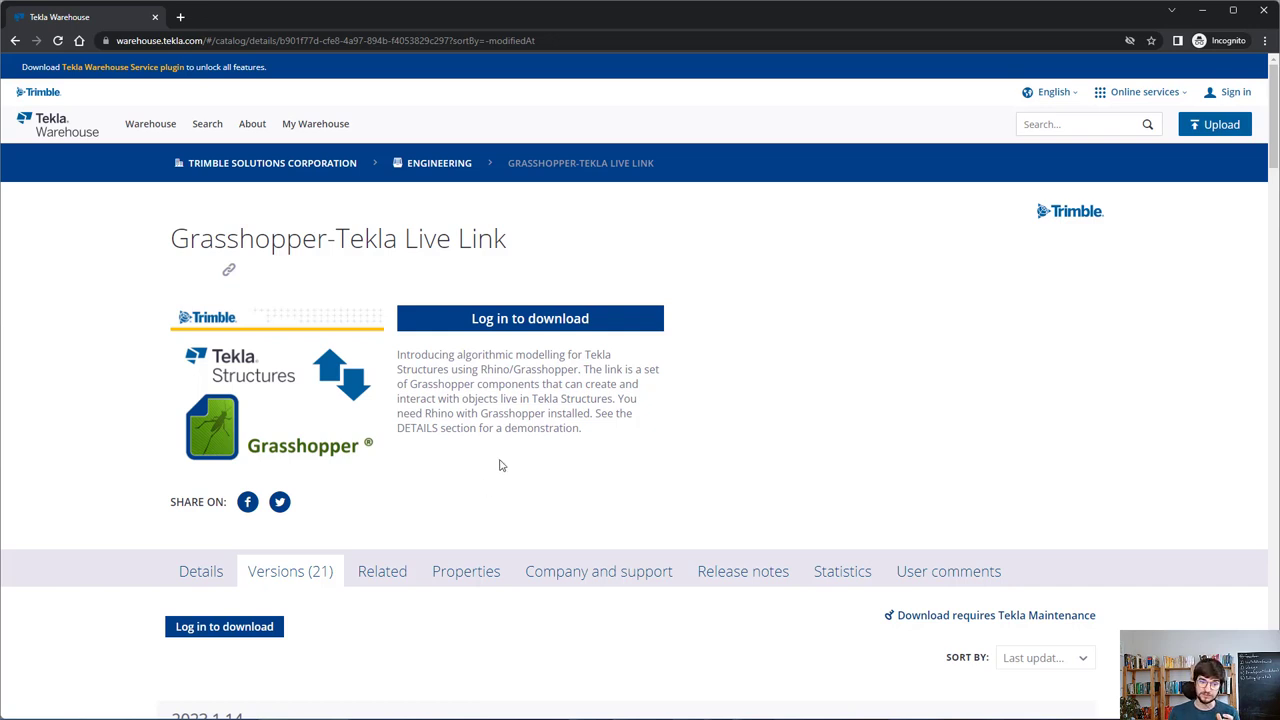
scroll(497, 466, down, 5)
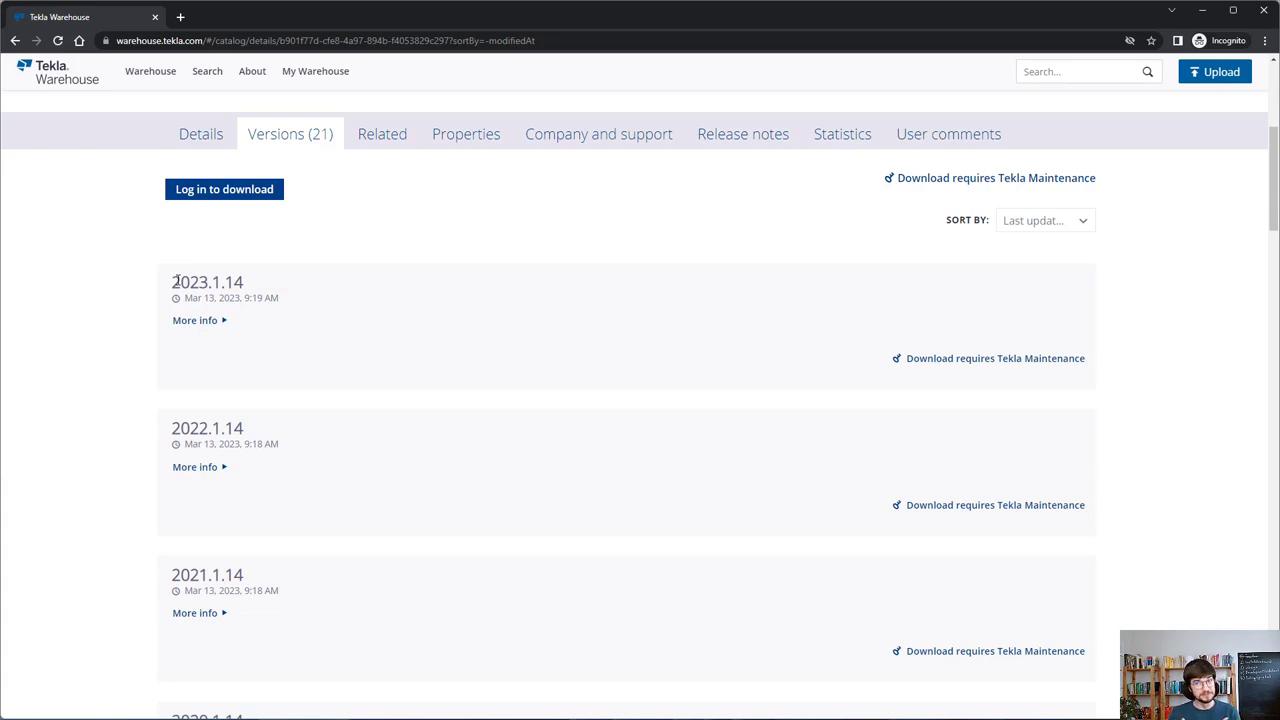
scroll(176, 281, up, 5)
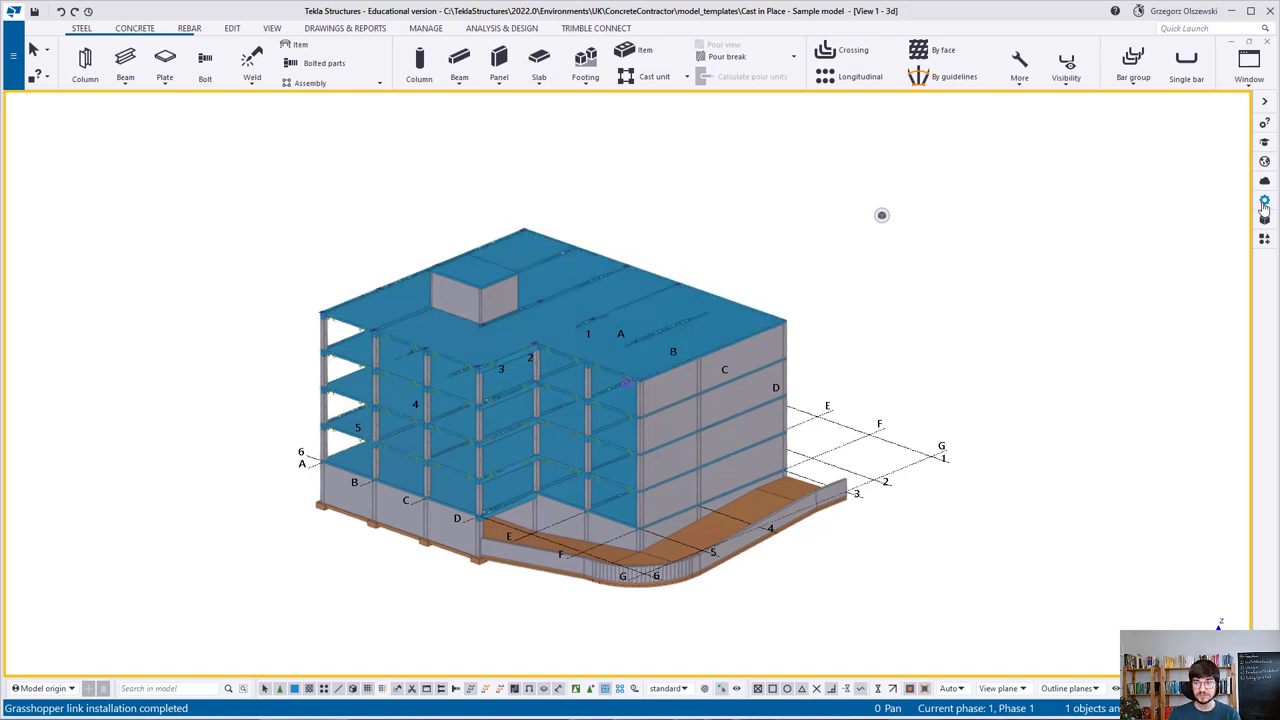
Open the Applications & components catalog and search it for 'grass'.
click(1264, 238)
click(1097, 135)
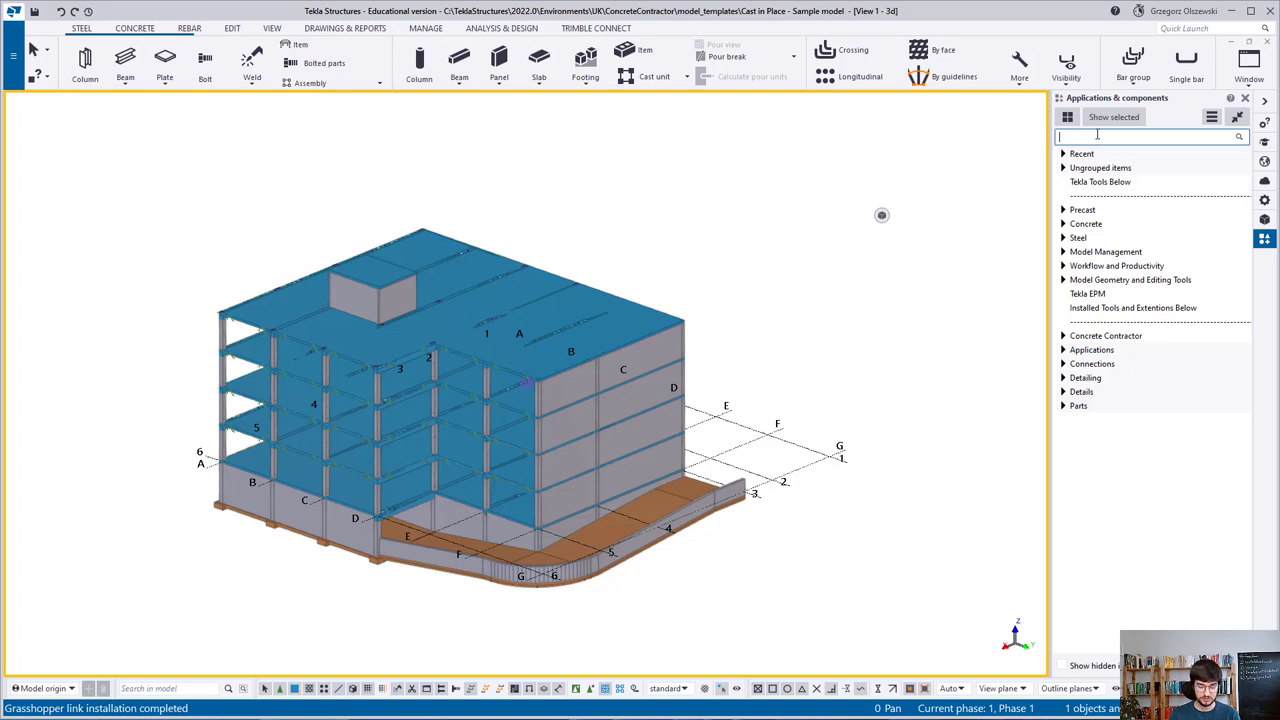
text(gra)
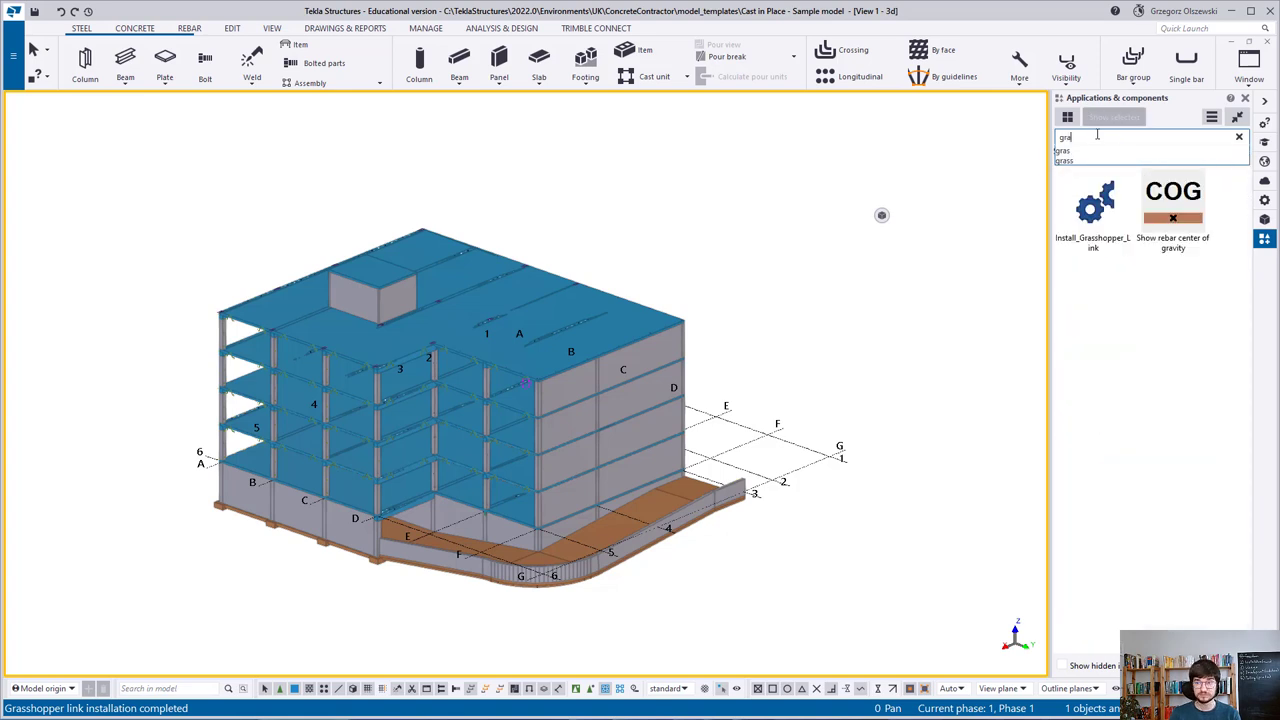
text(ss)
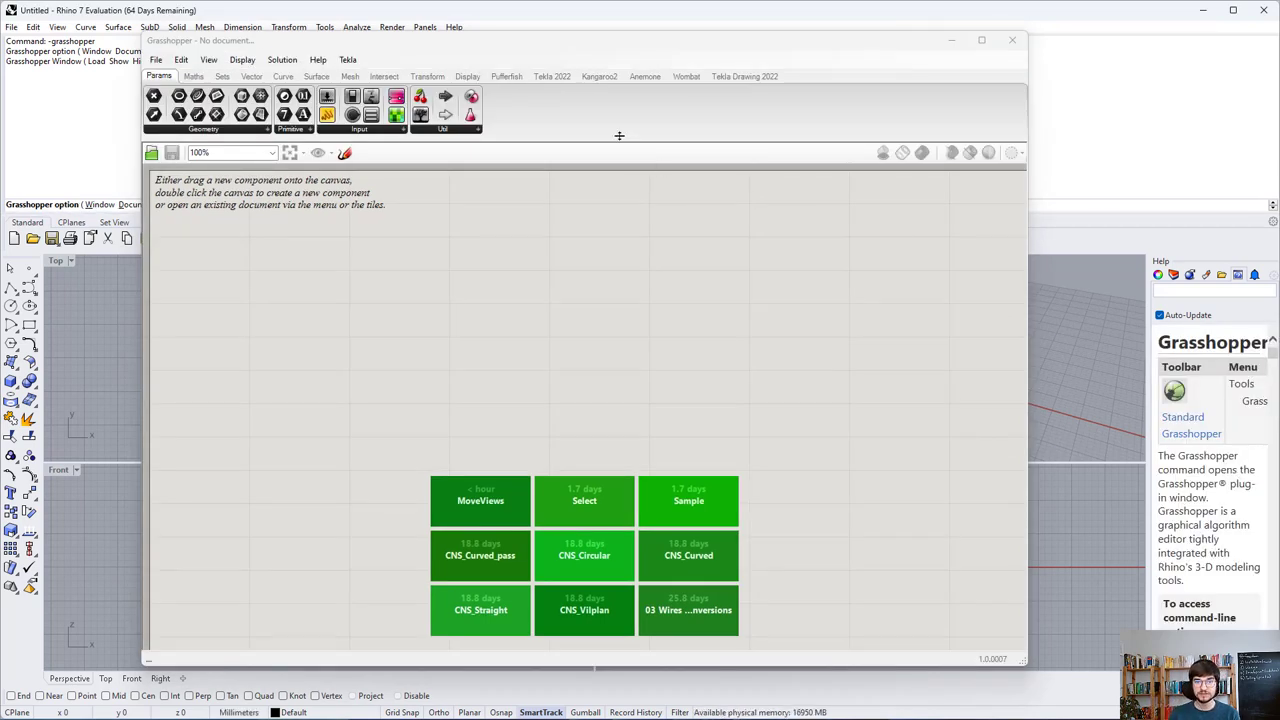
Check the Tekla 2022 and Tekla Drawing 2022 component tabs, then close Grasshopper and Rhino.
click(552, 76)
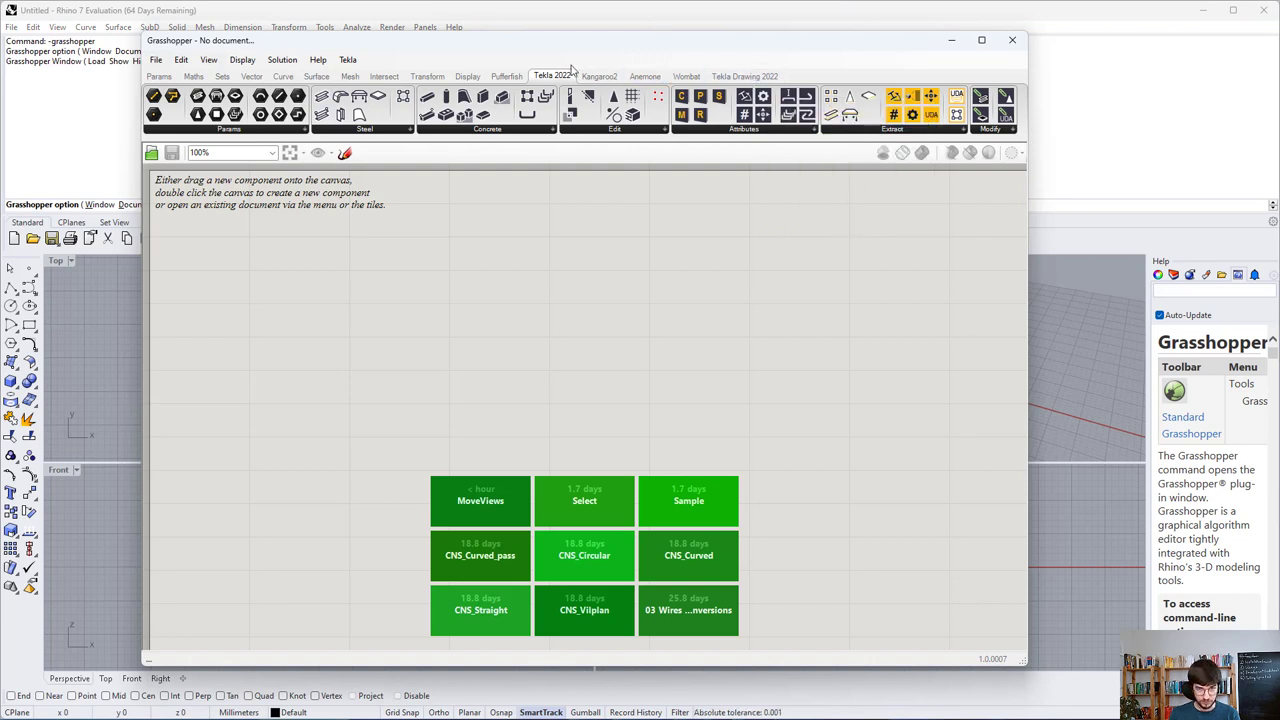
click(742, 76)
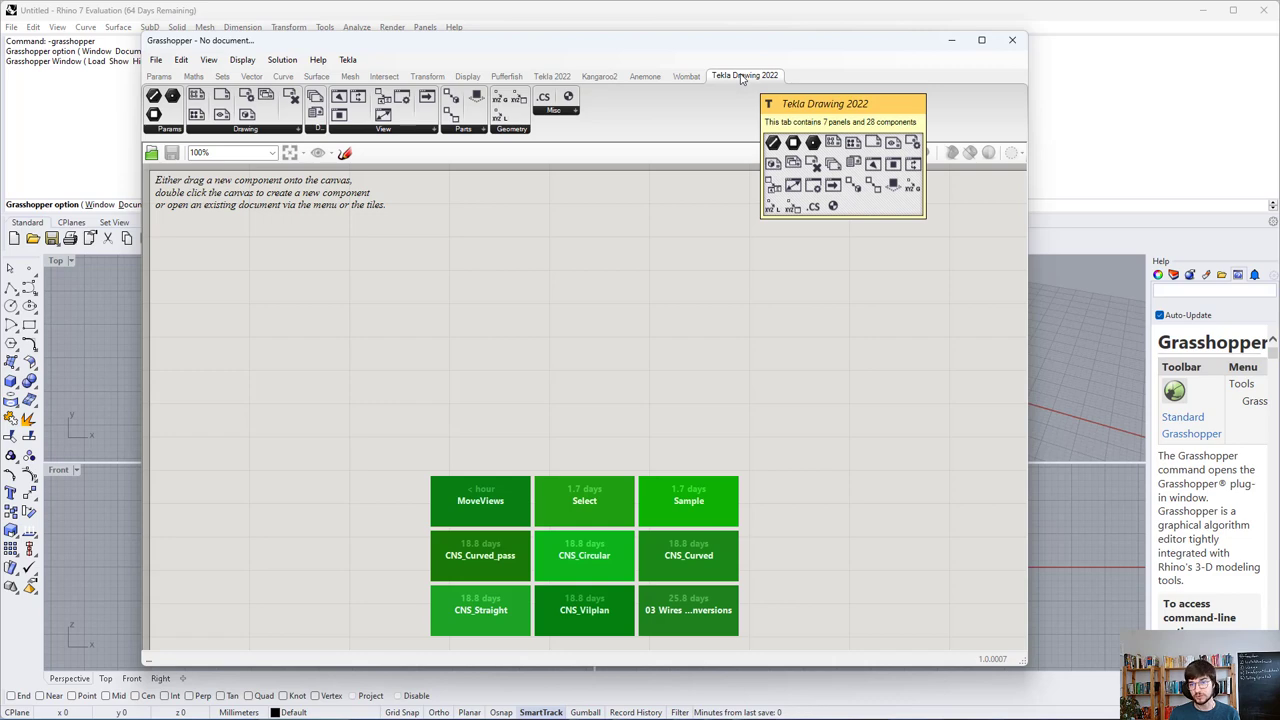
click(1013, 42)
click(1259, 10)
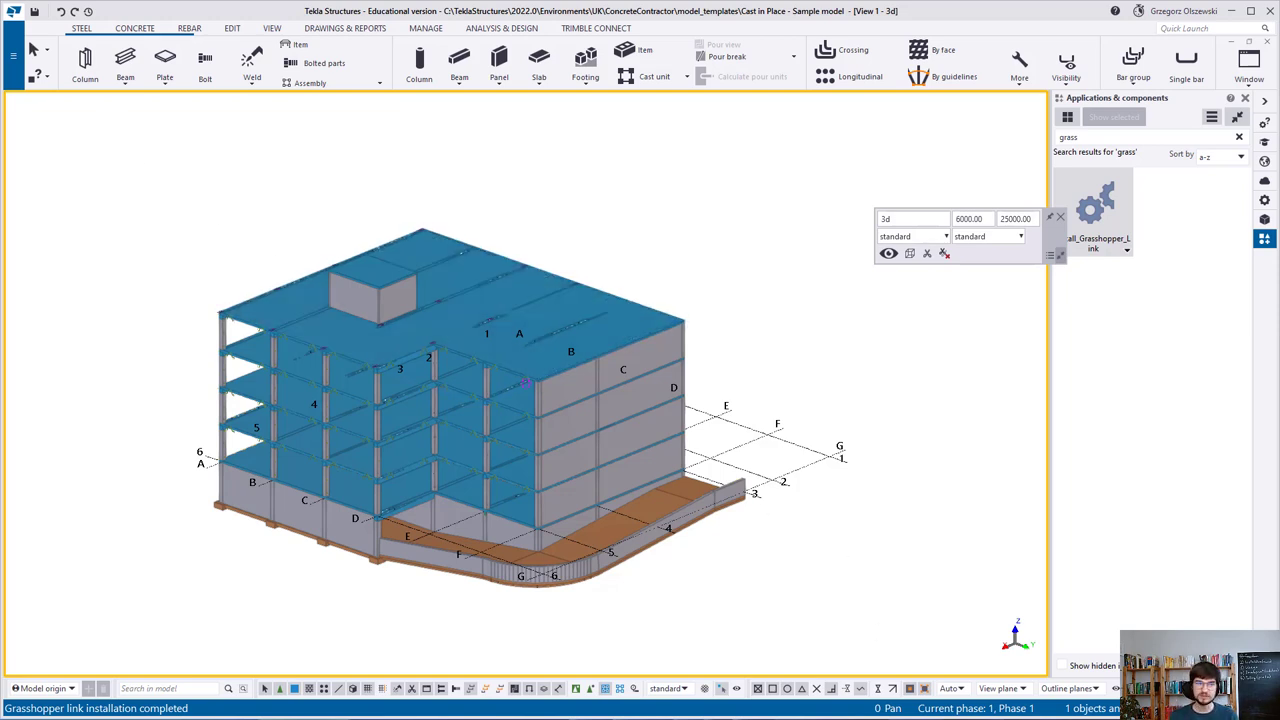
Switch from Tekla Structures to the 'GH-Tekla dependency' whiteboard in Chrome.
key(alt+Tab)
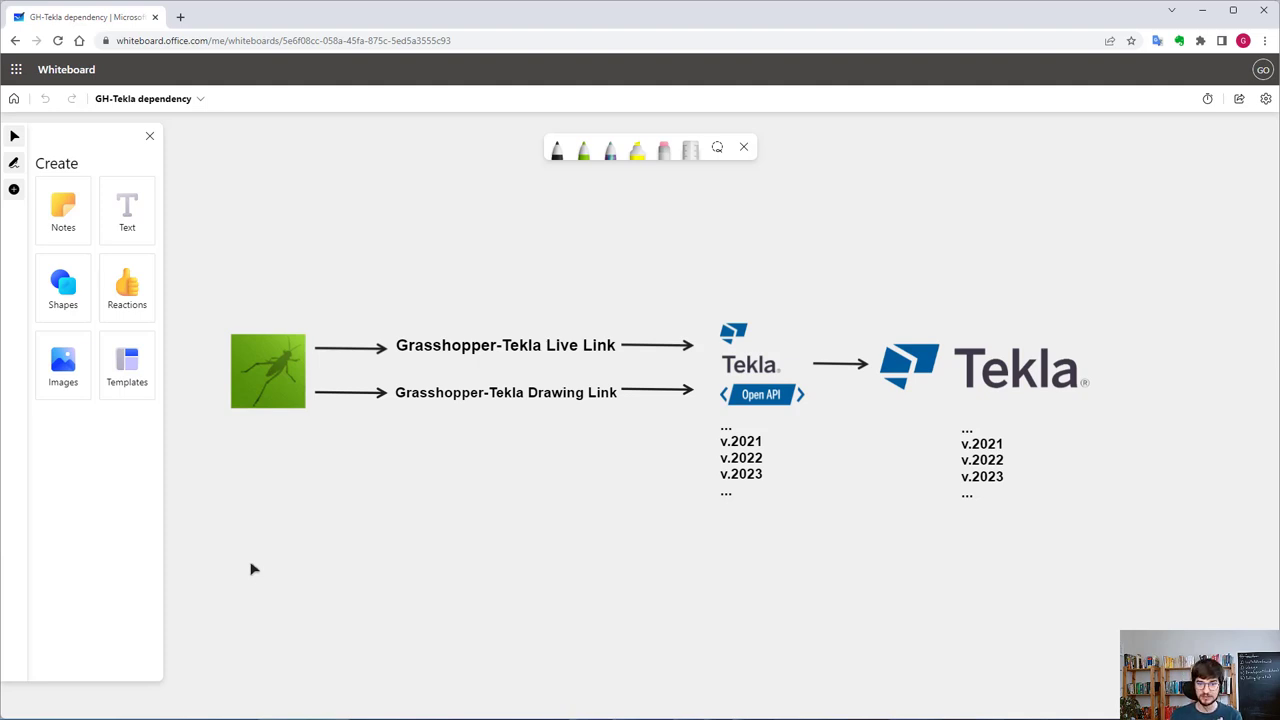
Paste a copy of the v.2021–v.2023 version list under the Drawing Link label.
text(... v.2021 v.2022 v.2023 ...)
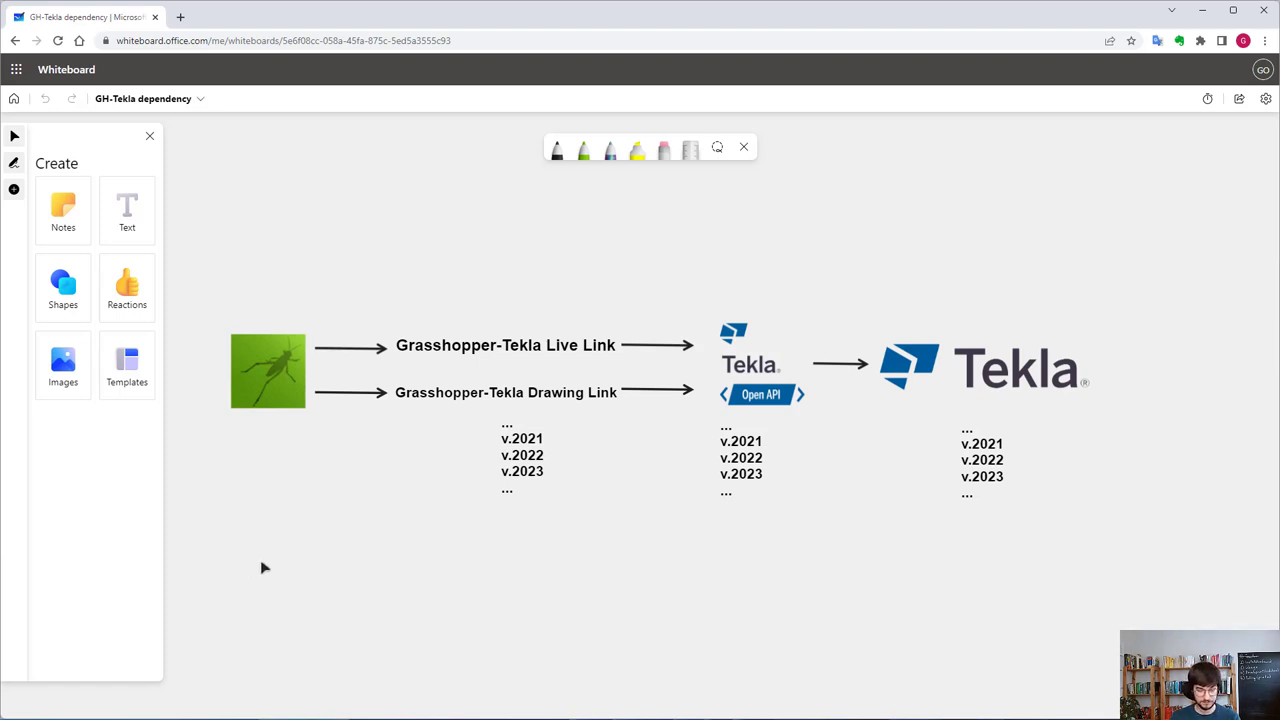
Search 'rh' in Start and follow the file locations to Rhino 7's System folder.
key(super)
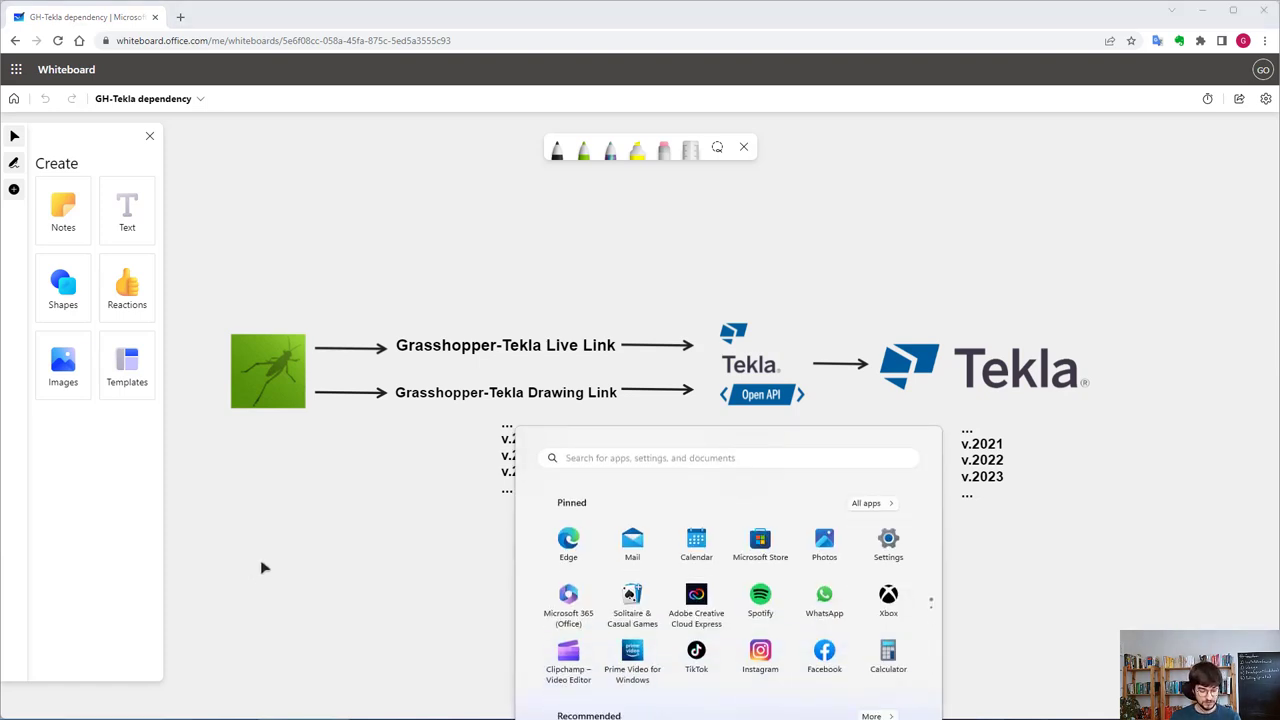
key(super)
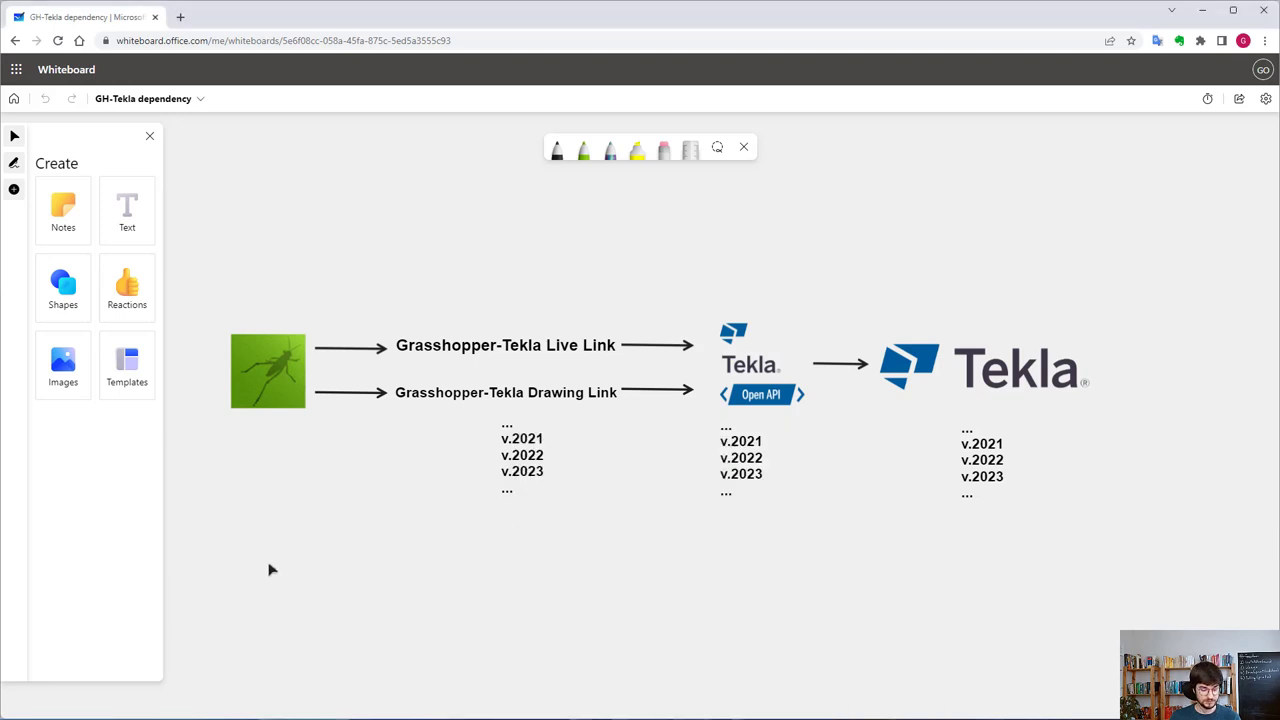
key(super)
text(rh)
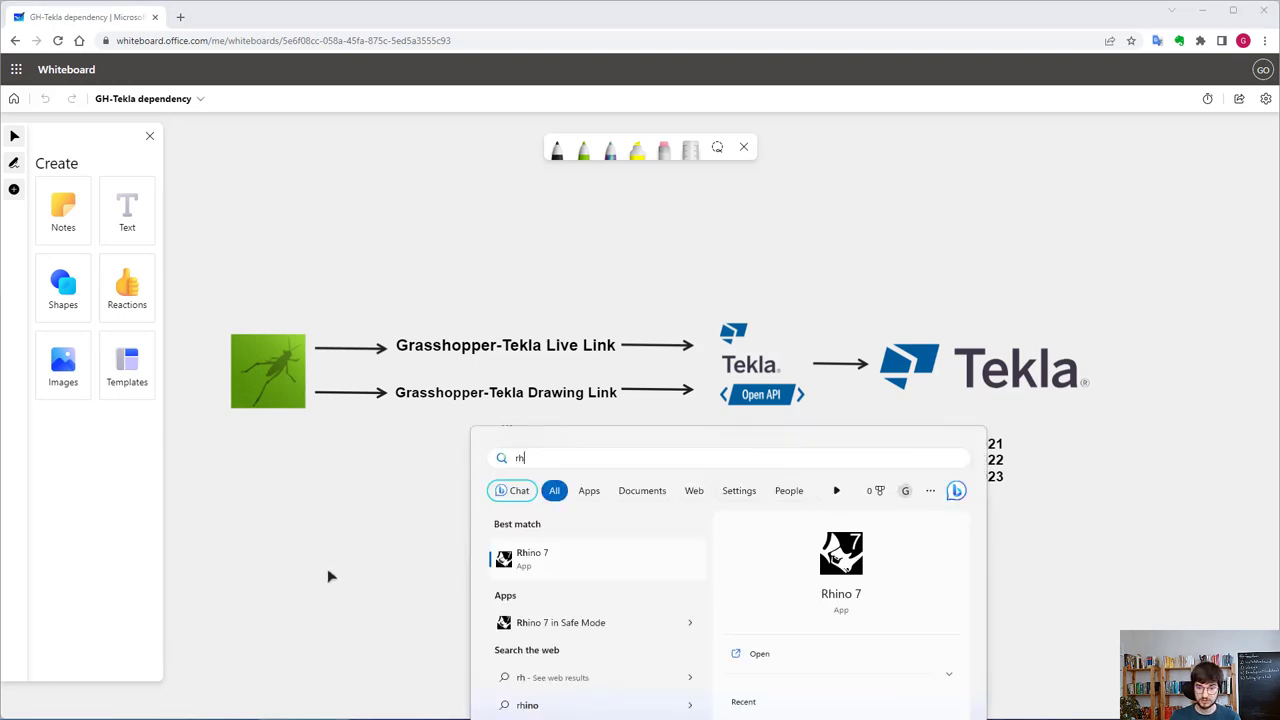
right_click(566, 567)
click(622, 607)
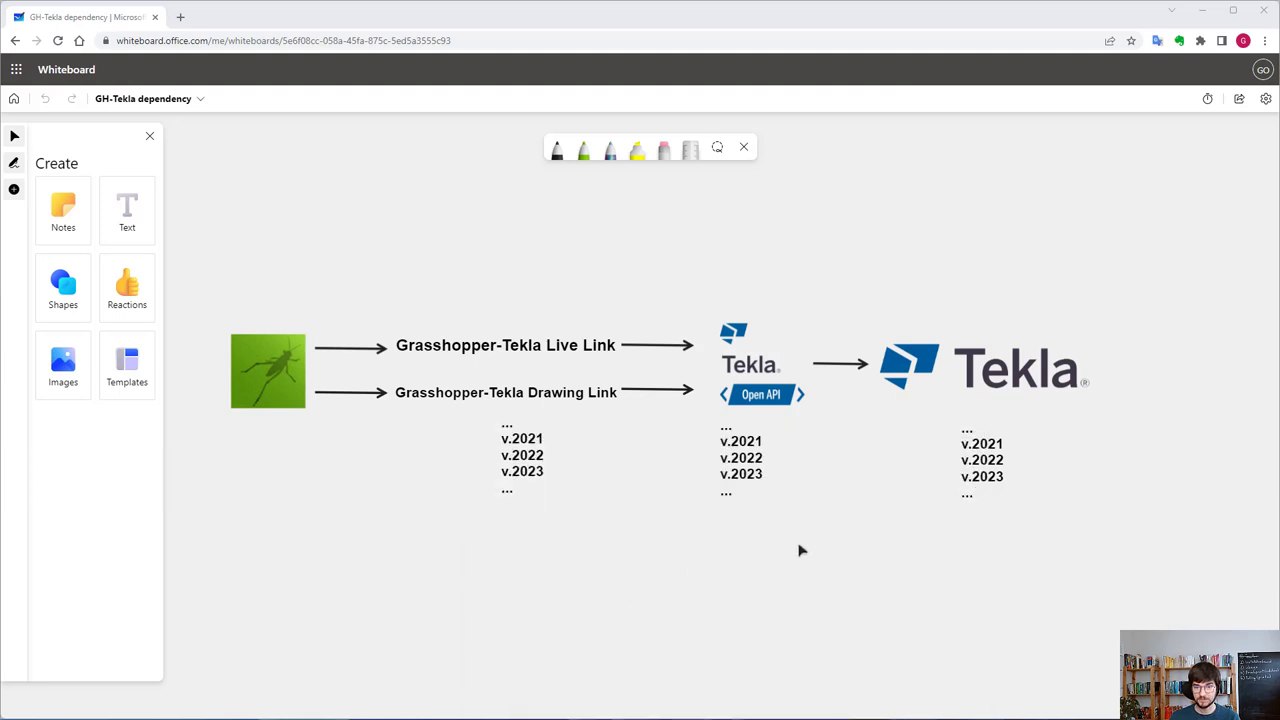
drag(837, 283, 634, 227)
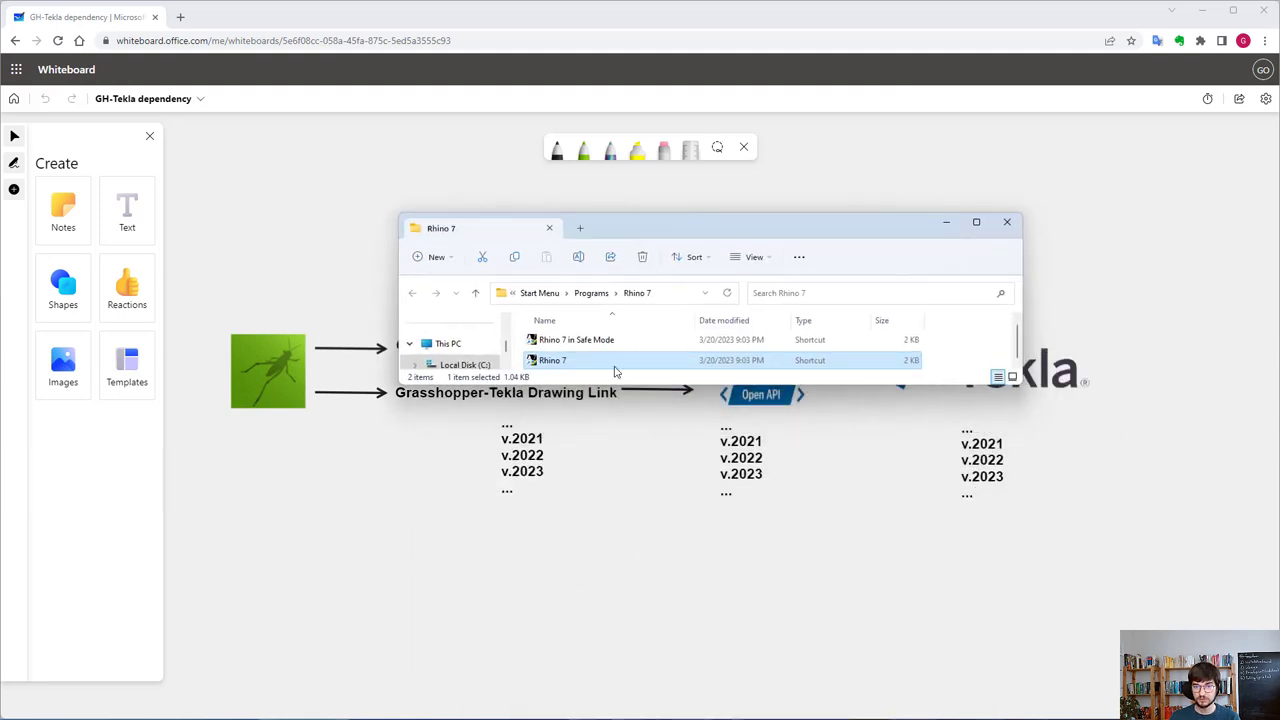
right_click(563, 362)
click(592, 444)
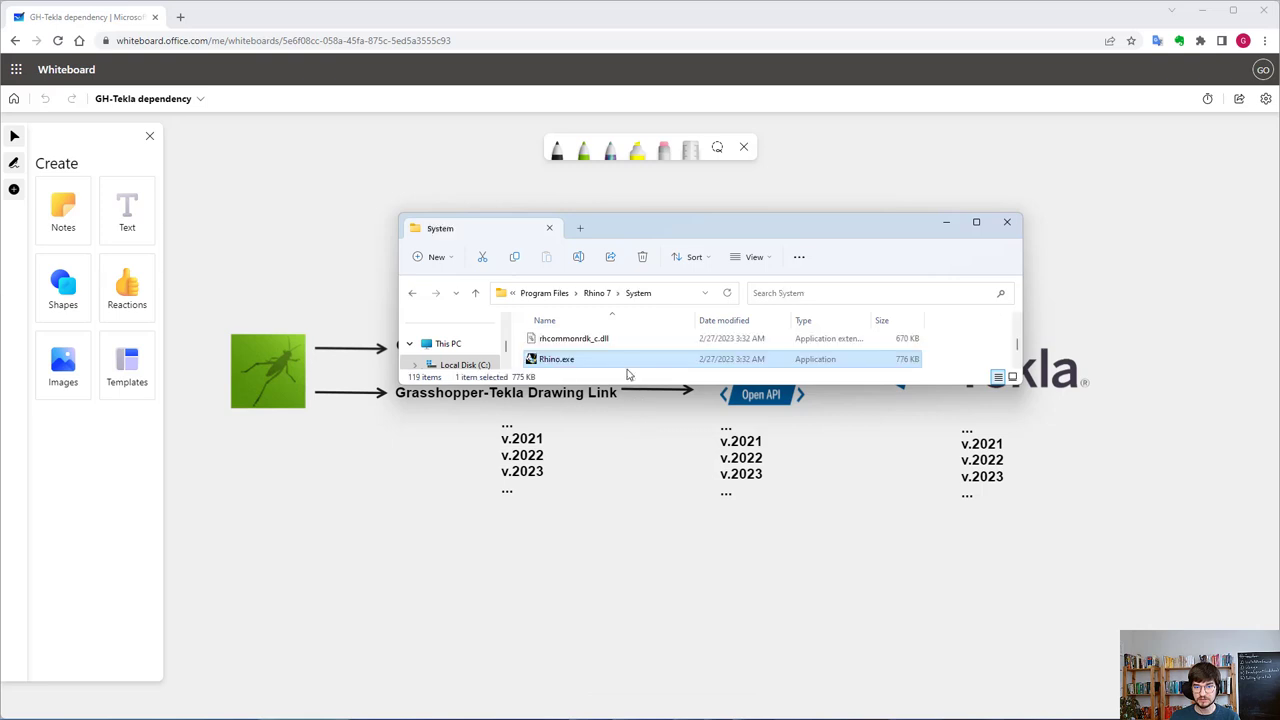
scroll(866, 368, down, 1)
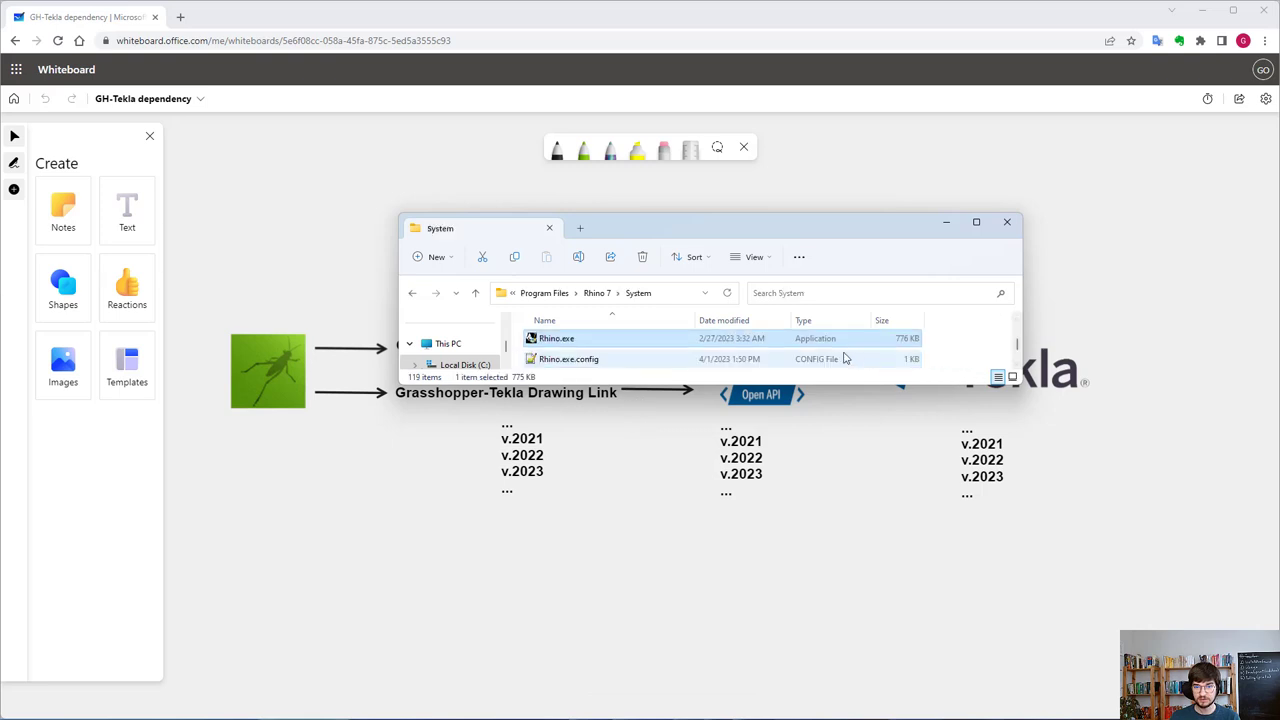
Open Rhino.exe.config with Notepad.
click(623, 359)
right_click(583, 365)
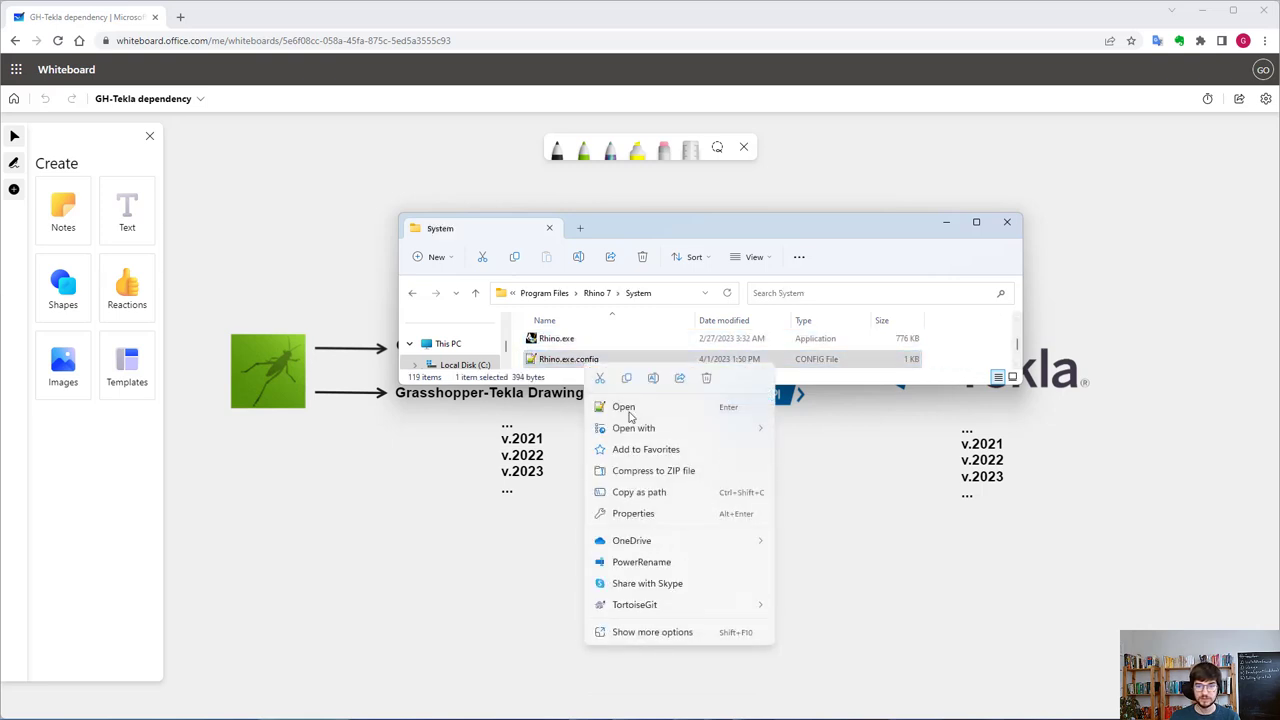
mouse_move(645, 433)
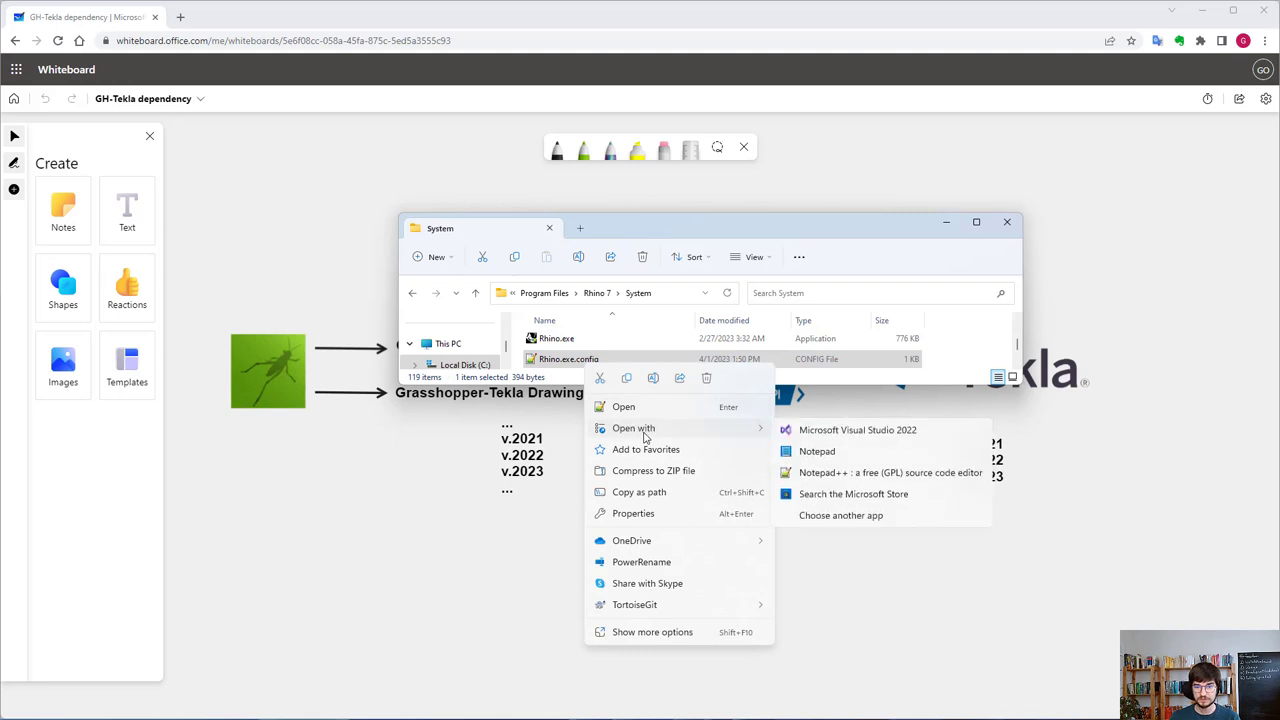
click(886, 453)
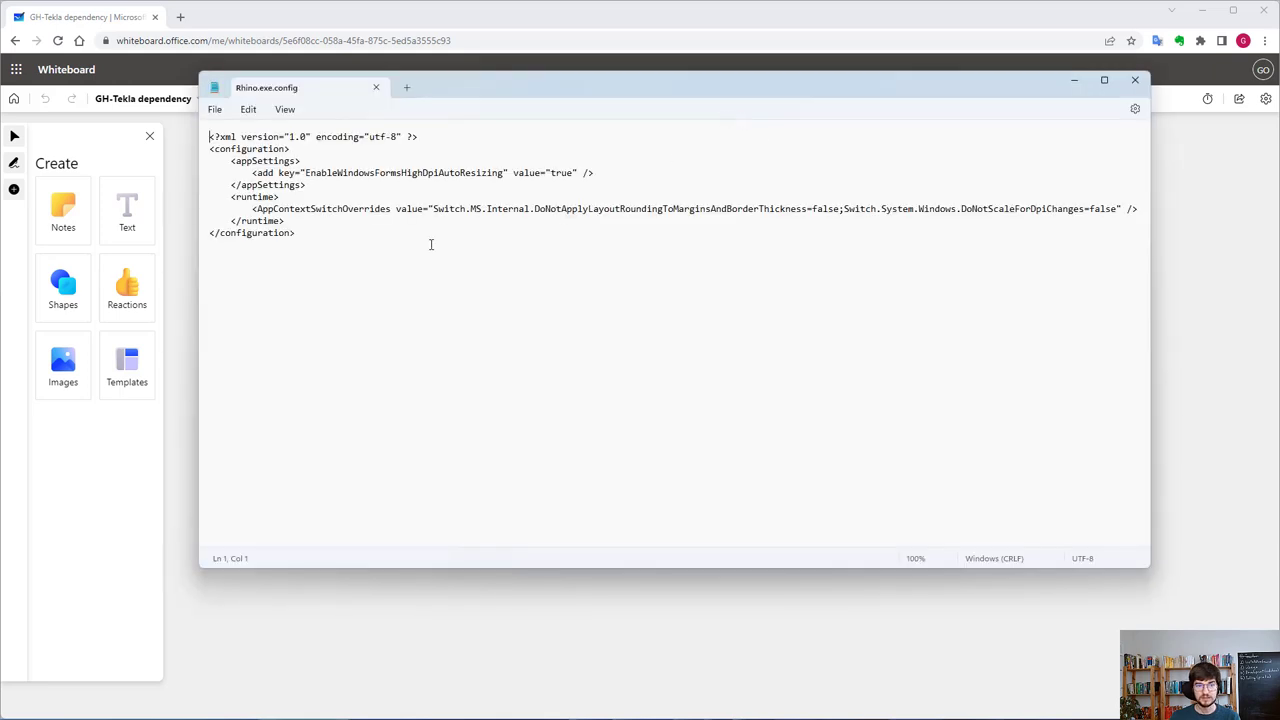
Paste the assemblyBinding XML into <runtime> after the AppContextSwitchOverrides line.
ctrl+scroll(400, 291, up, 2)
ctrl+scroll(290, 232, down, 1)
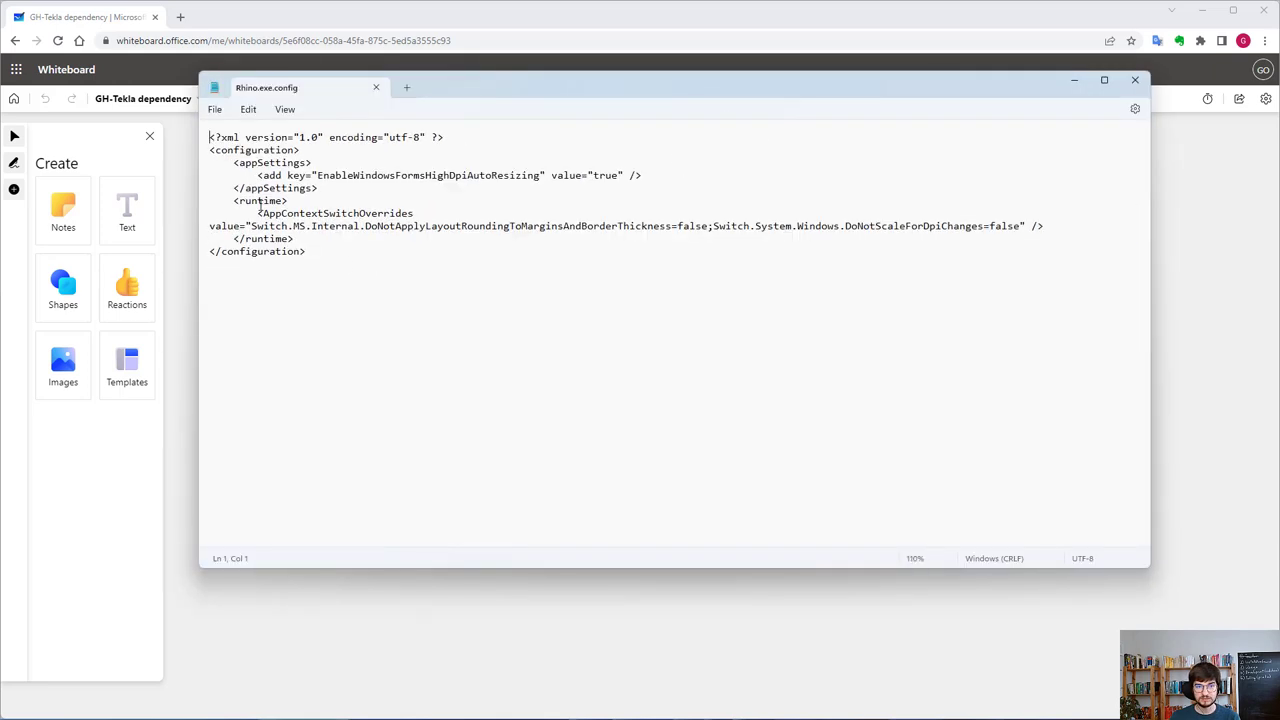
click(252, 200)
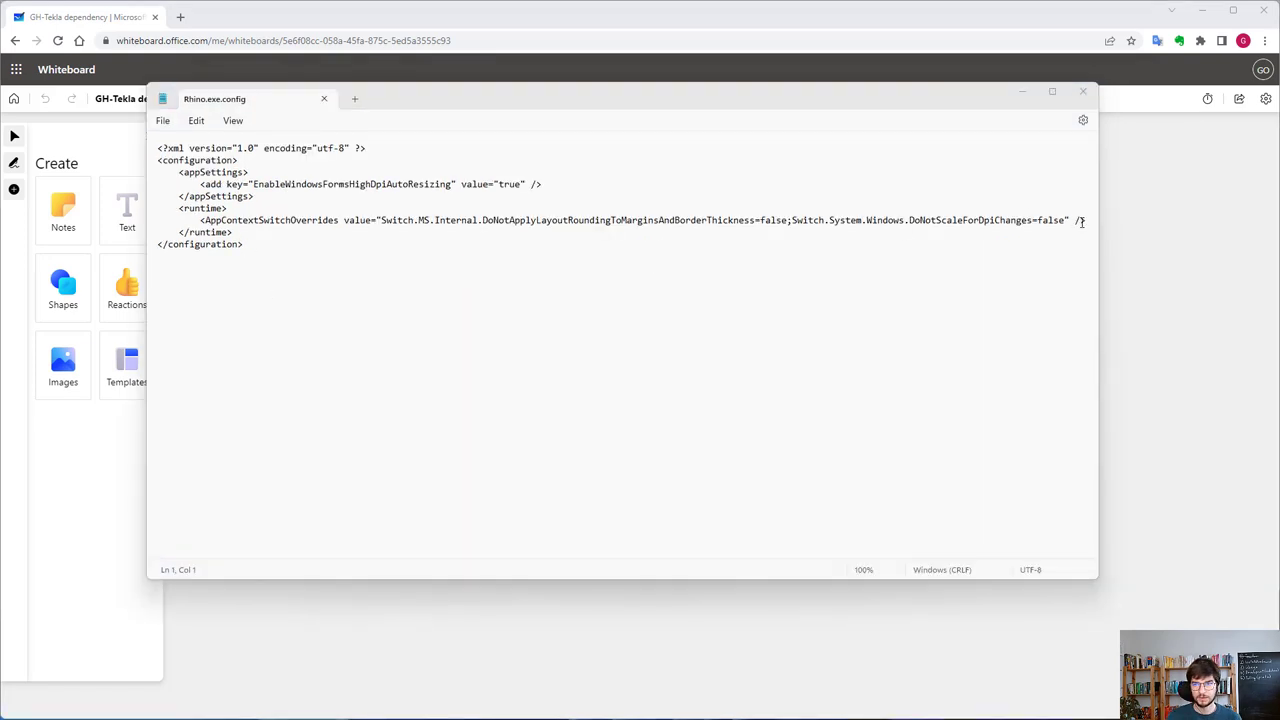
click(1082, 221)
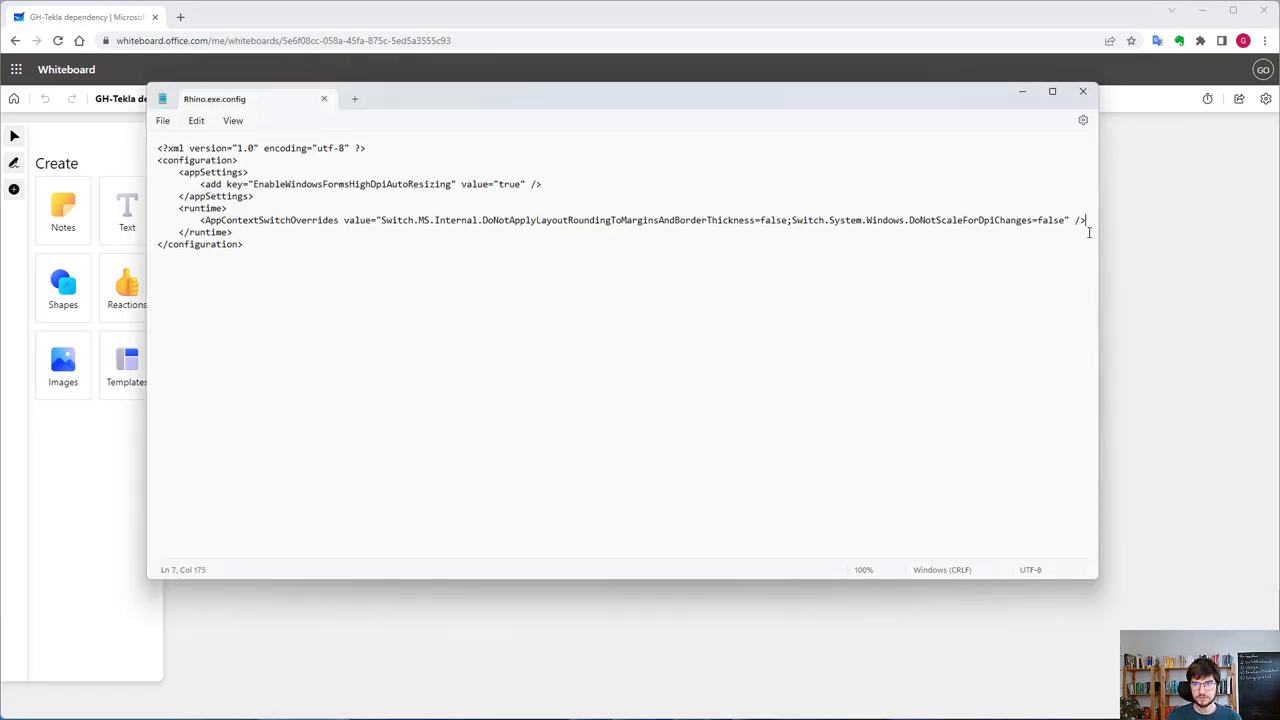
key(ctrl+v)
scroll(793, 291, up, 5)
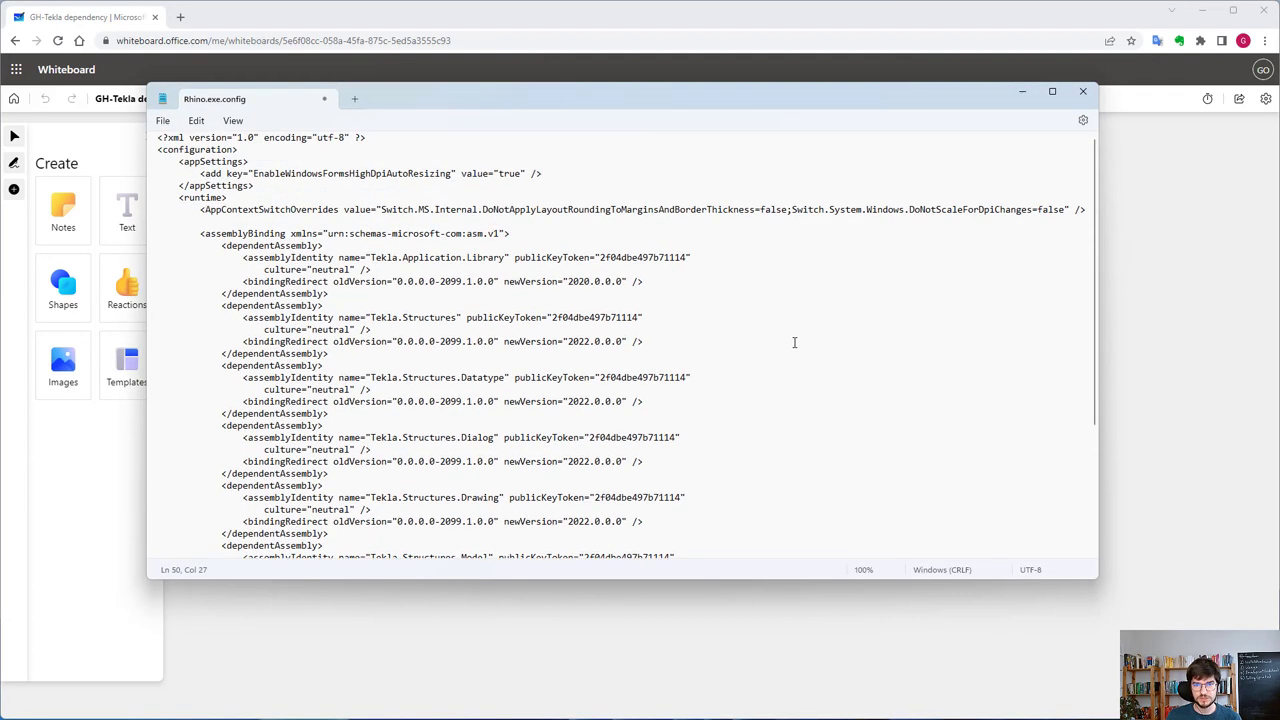
Review the Tekla.Structures redirect: oldVersion up to 2099.1.0.0, newVersion 2022.0.0.0.
scroll(797, 340, down, 2)
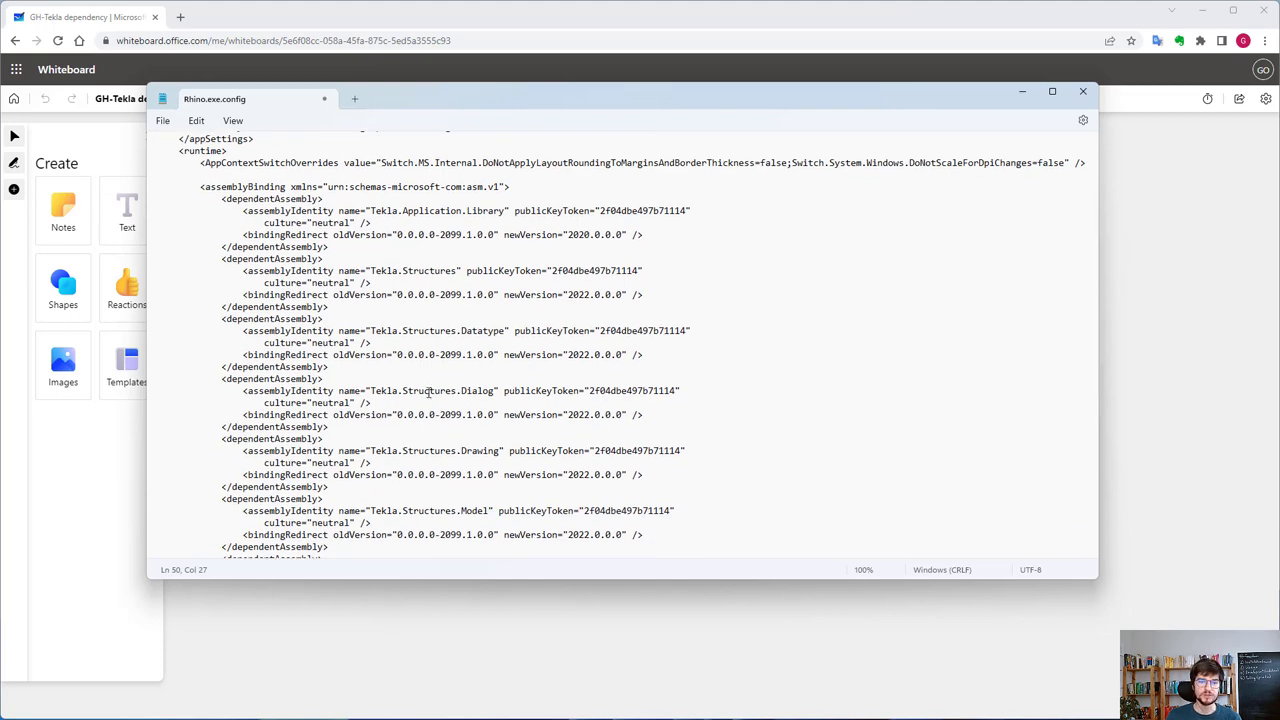
drag(367, 268, 459, 271)
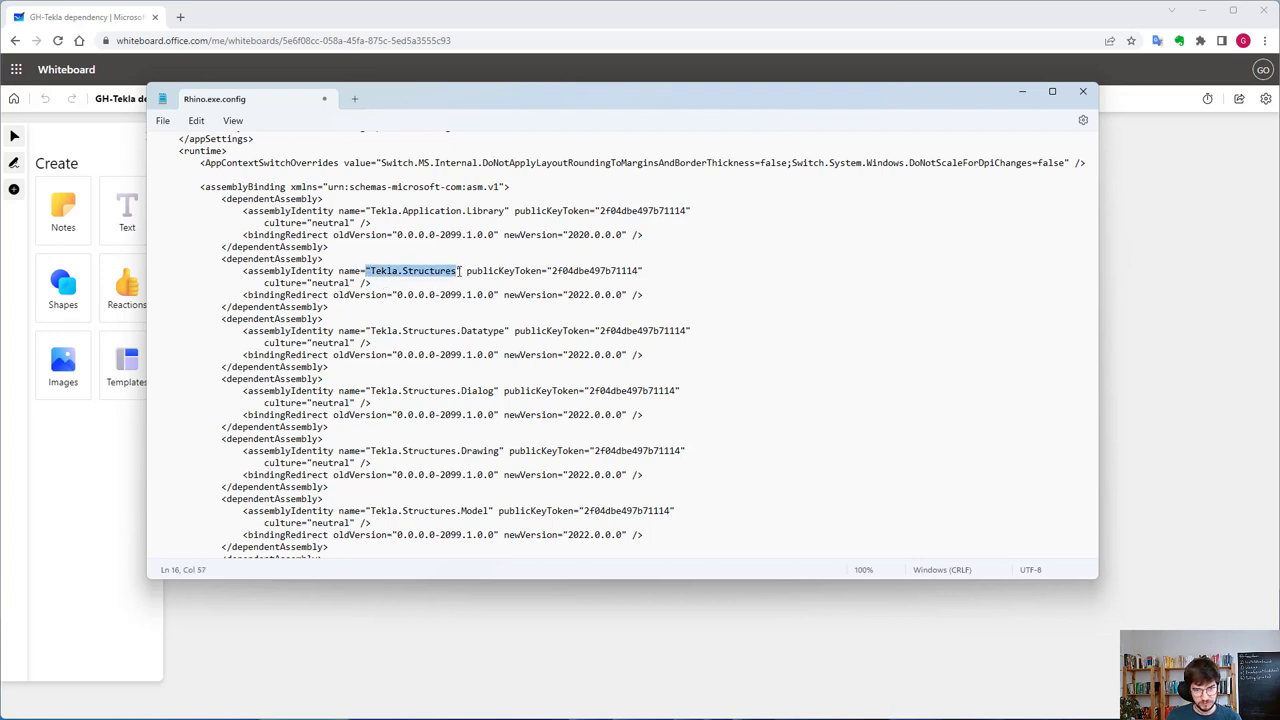
drag(397, 296, 496, 295)
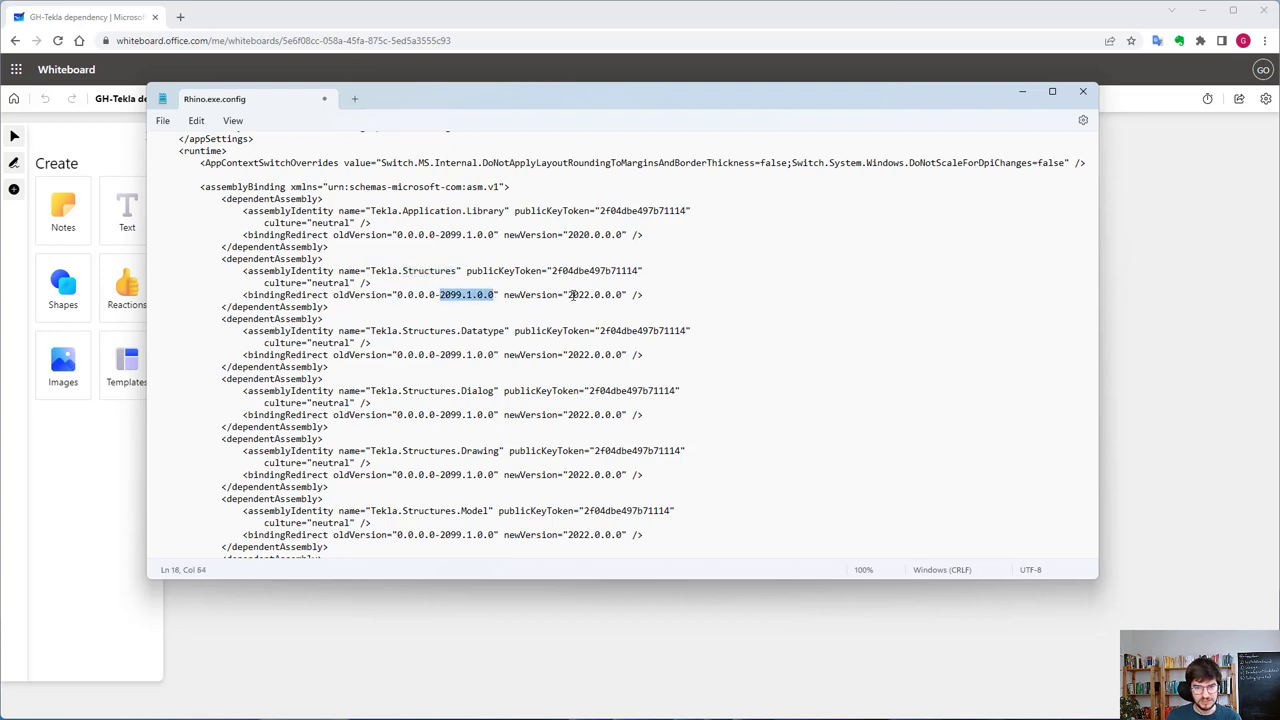
click(465, 295)
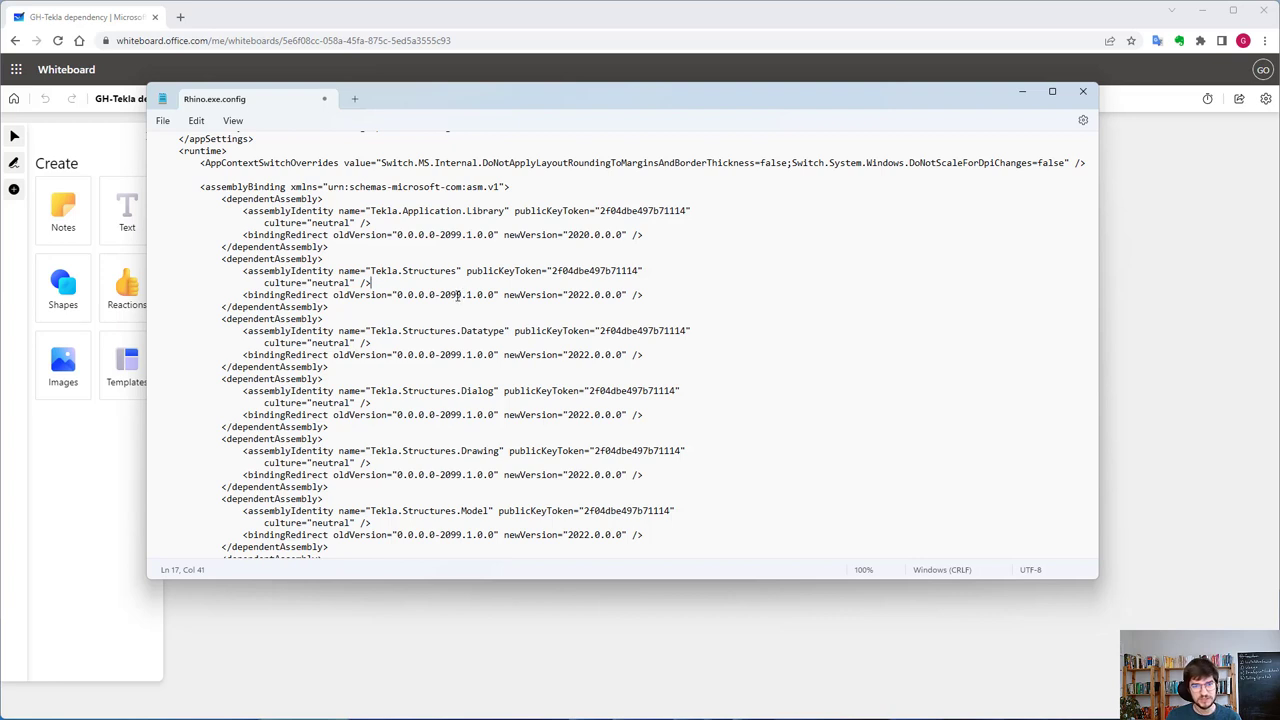
drag(568, 294, 624, 296)
click(586, 308)
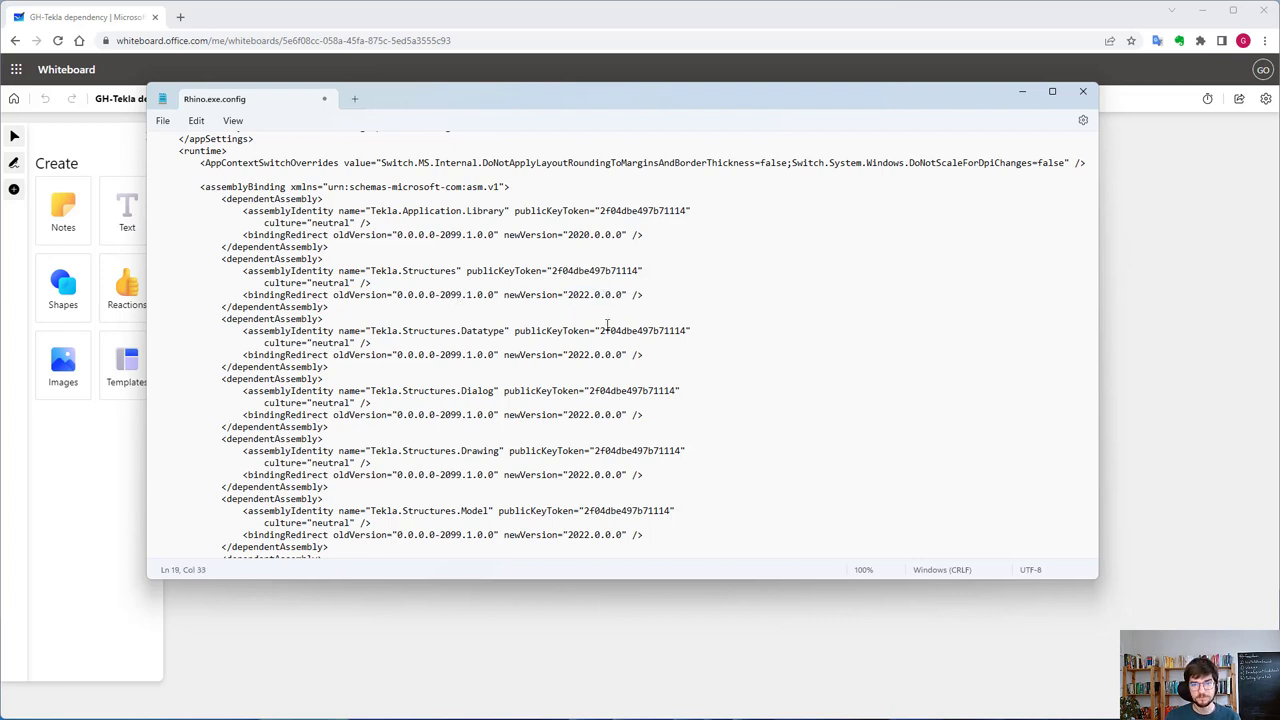
scroll(610, 360, down, 3)
scroll(617, 366, down, 1)
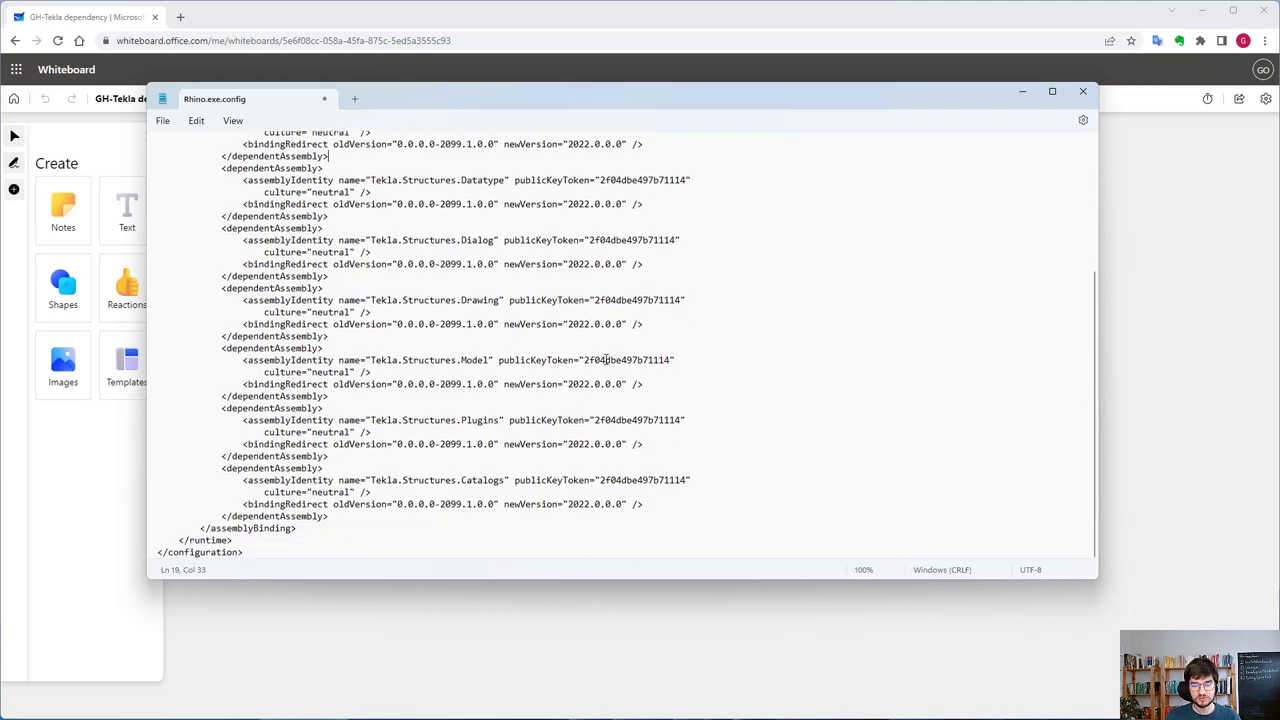
scroll(605, 320, up, 1)
Try changing the Datatype and Dialog newVersion to 2021.0.0.0, then undo back to 2022.0.0.0.
click(586, 240)
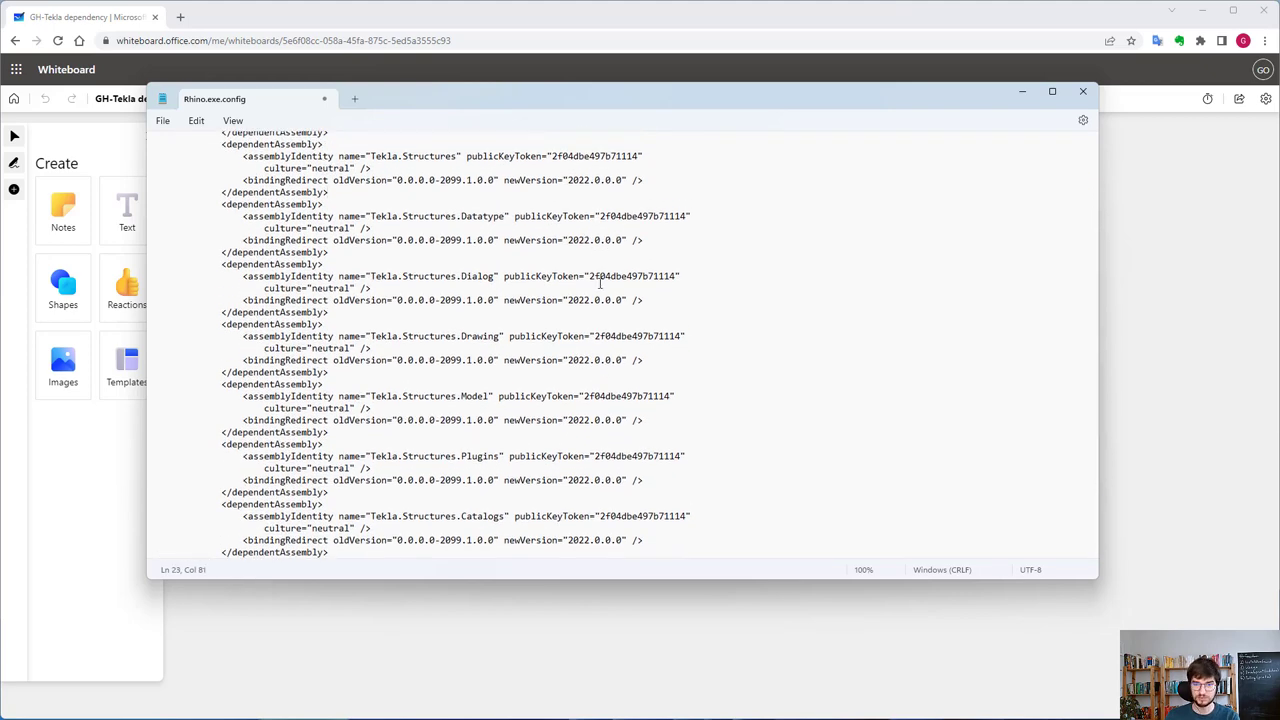
key(Delete)
text(1)
key(Delete)
text(1)
scroll(586, 300, up, 3)
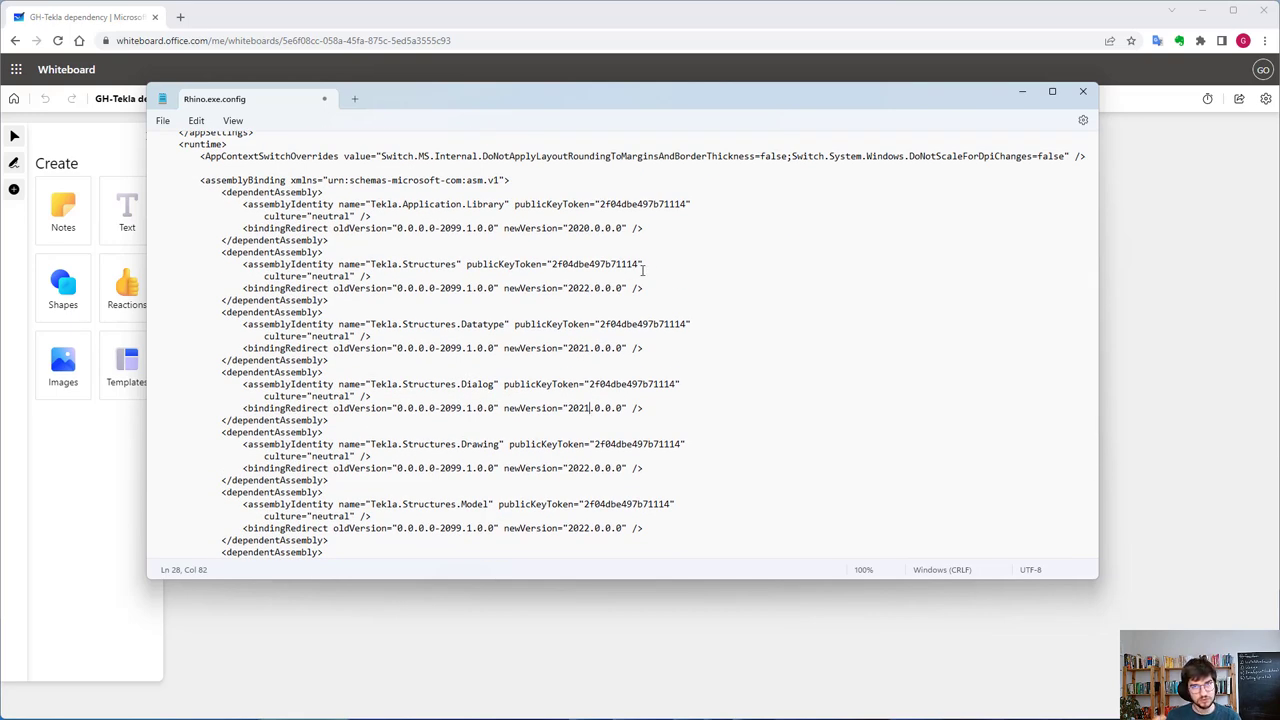
key(ctrl+z)
key(ctrl+z)
key(ctrl+z)
key(ctrl+z)
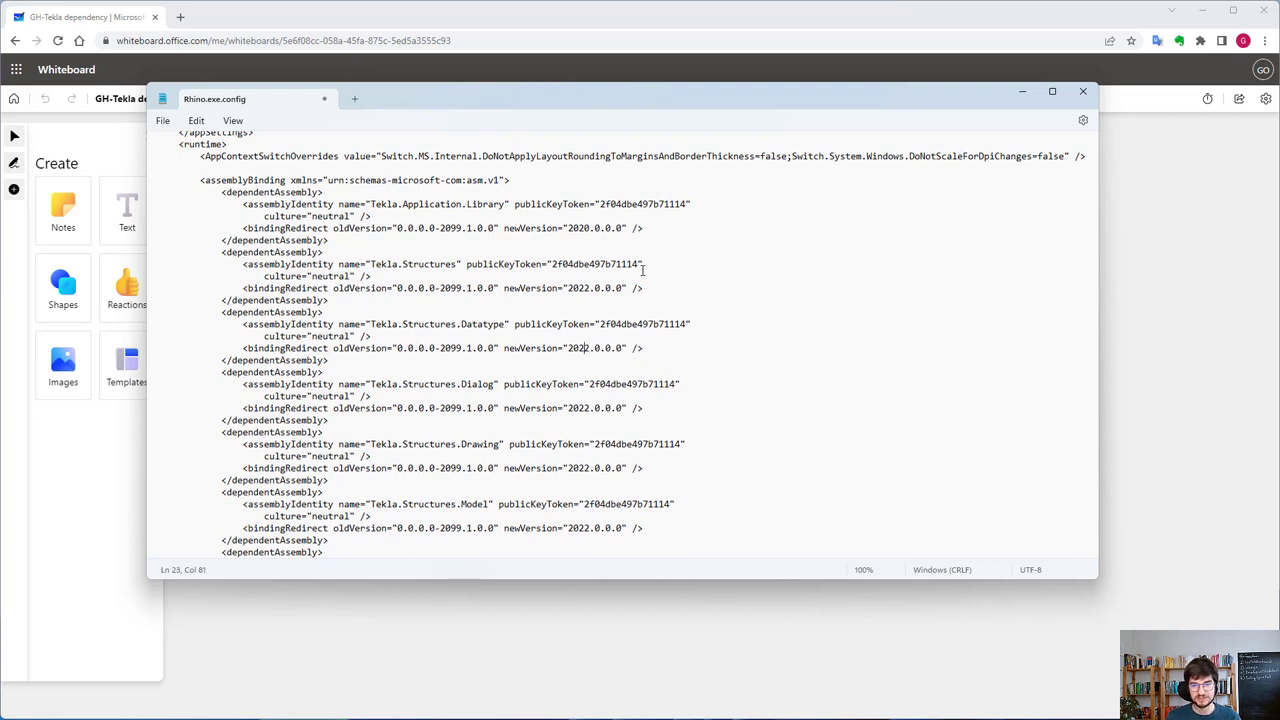
click(163, 121)
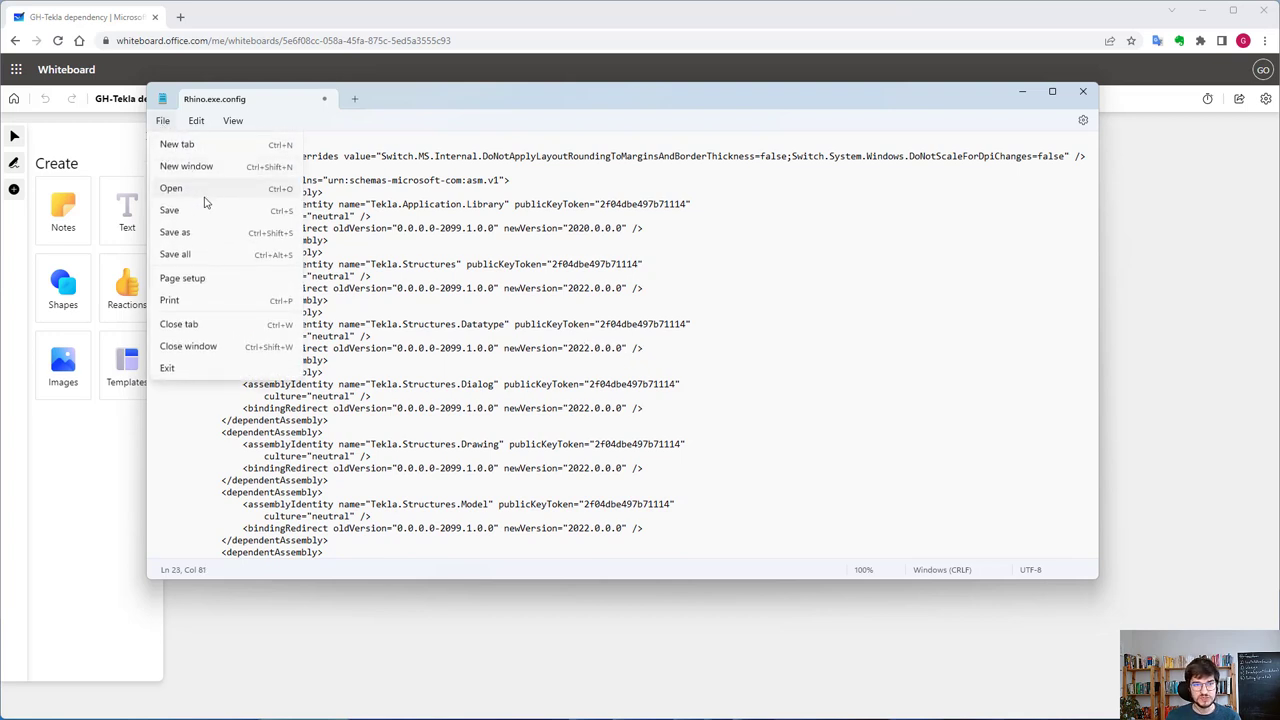
Close Rhino.exe.config in Notepad without saving the edits, leaving the file at 394 bytes.
click(210, 211)
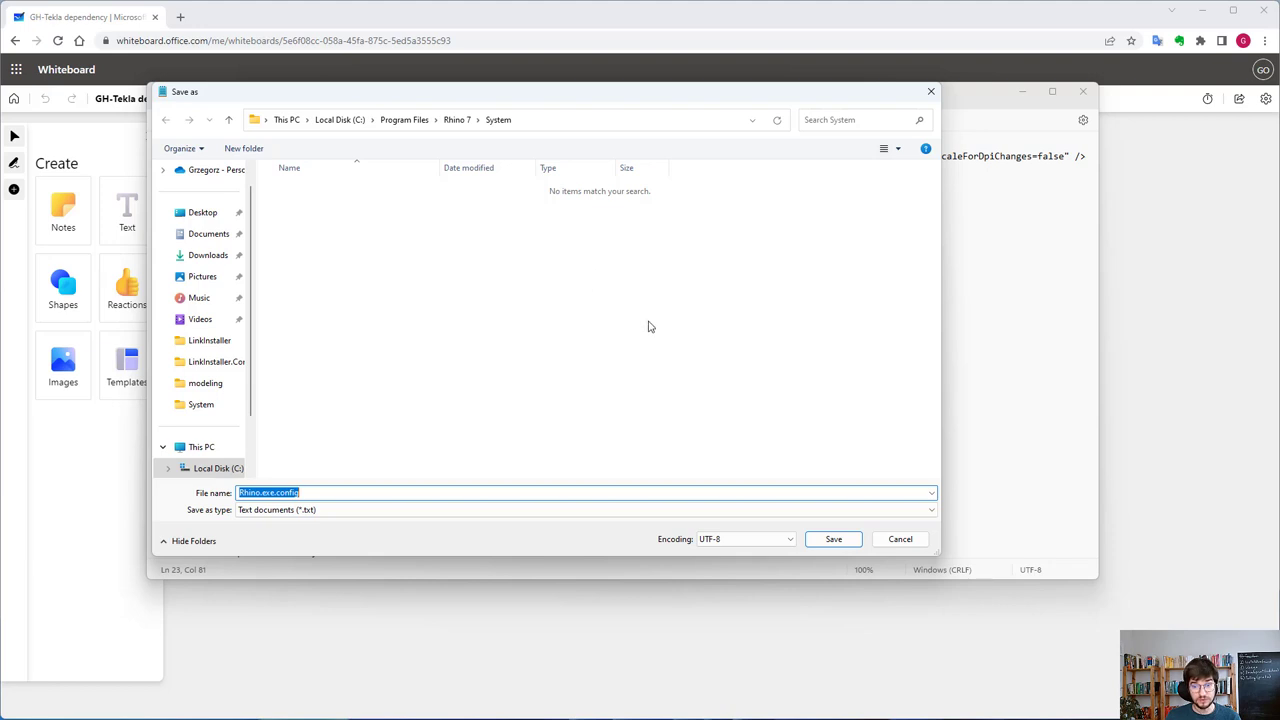
click(900, 539)
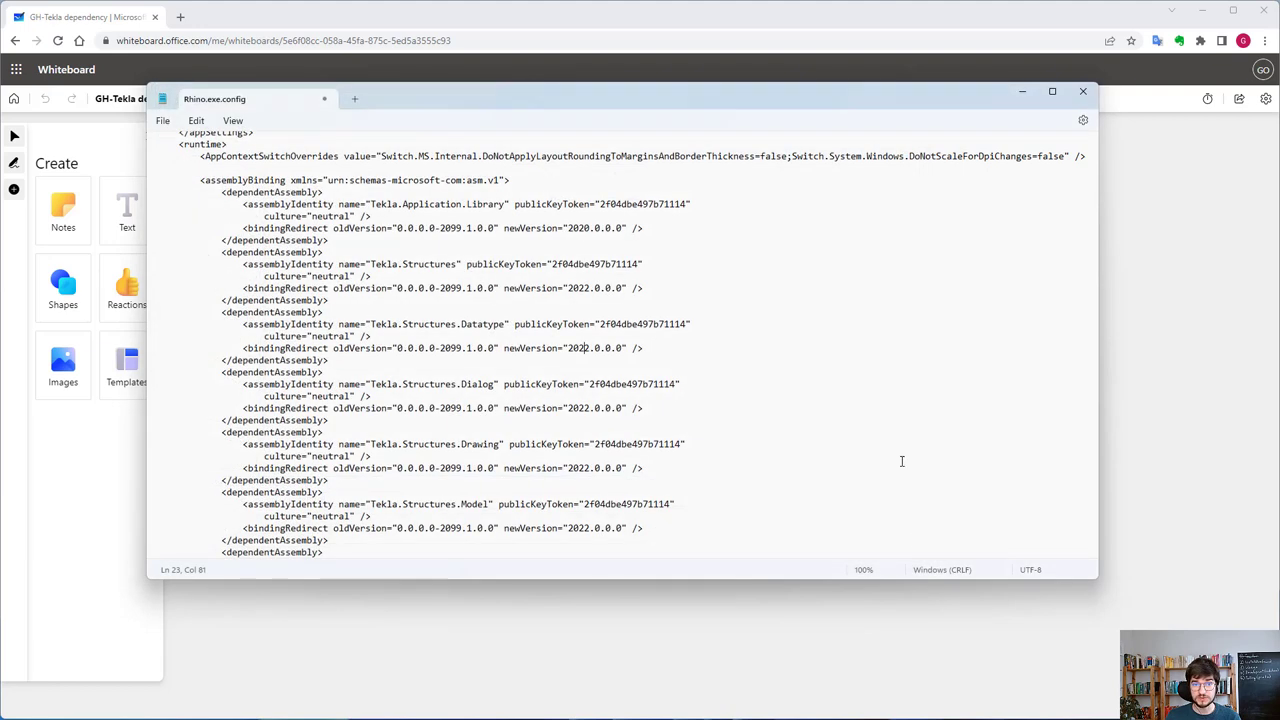
click(1082, 91)
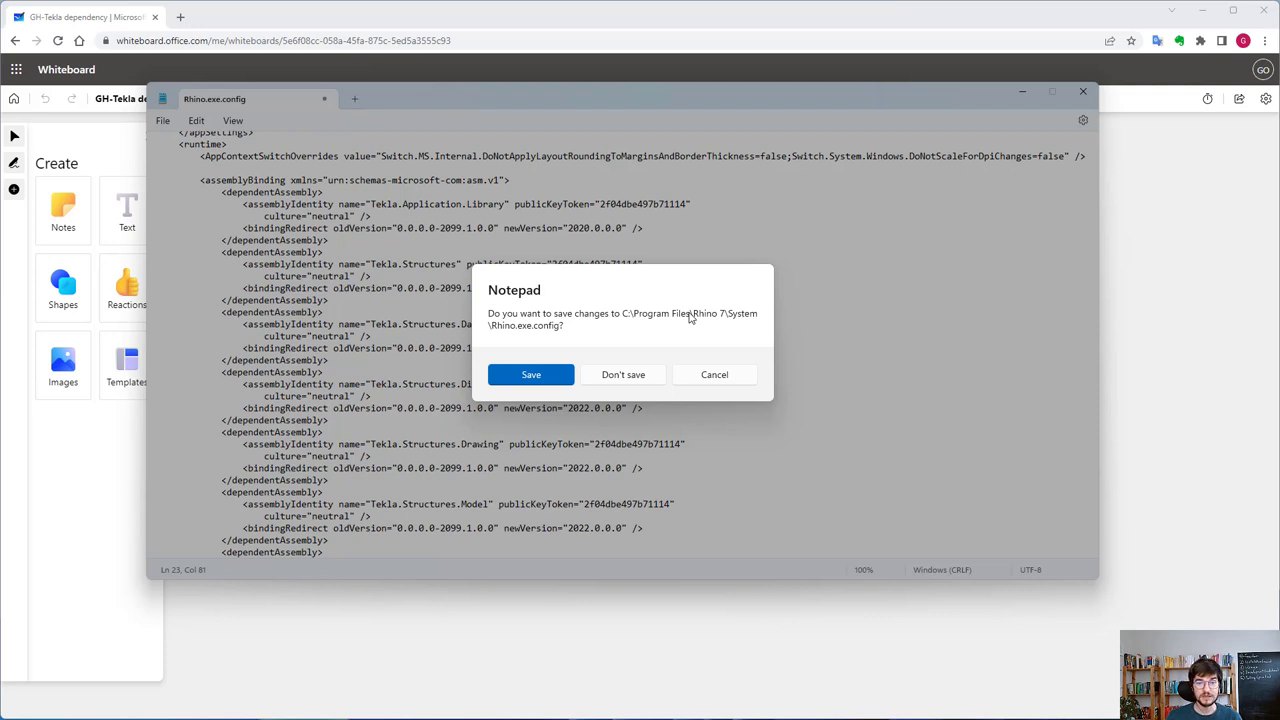
click(690, 378)
scroll(513, 374, up, 2)
scroll(513, 374, down, 3)
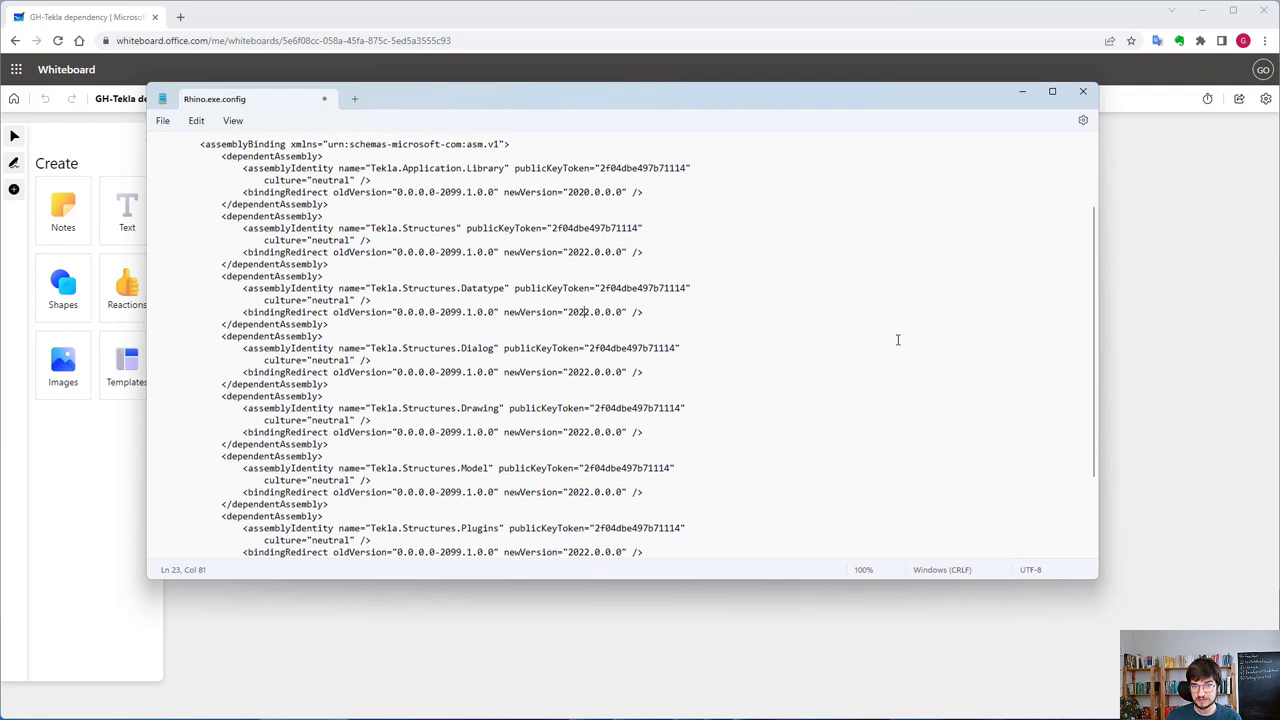
click(1083, 93)
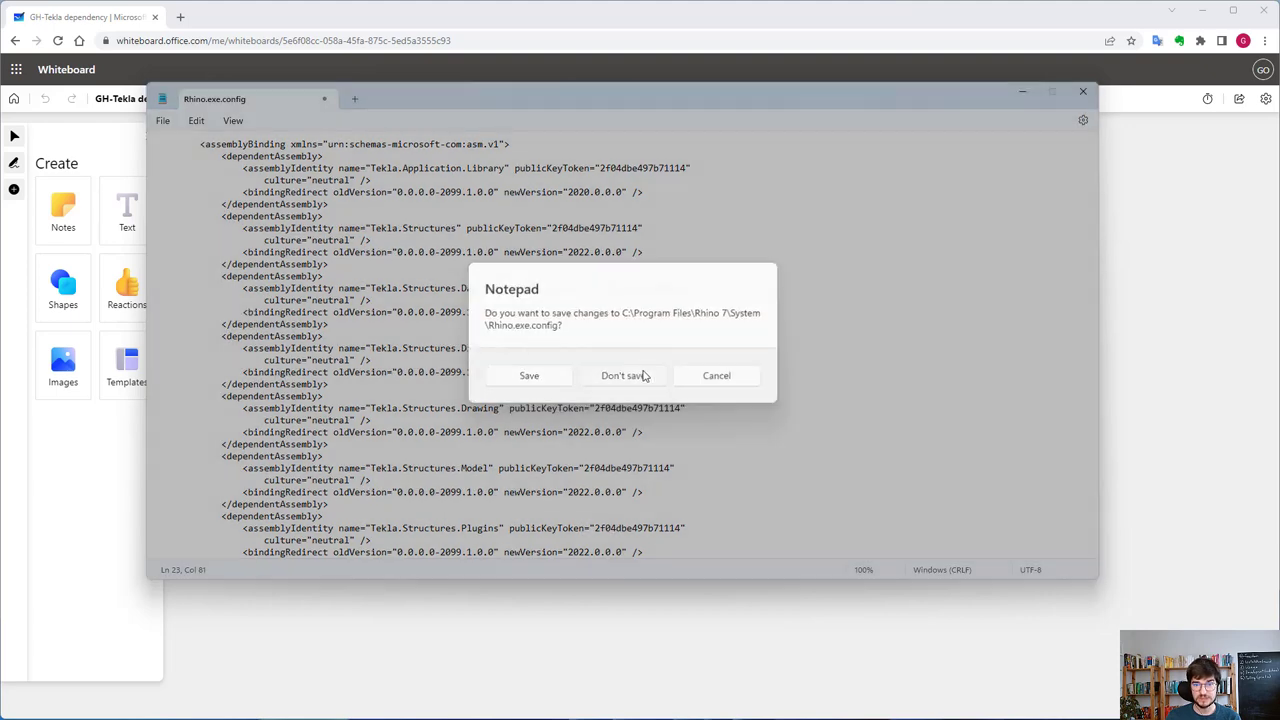
click(655, 376)
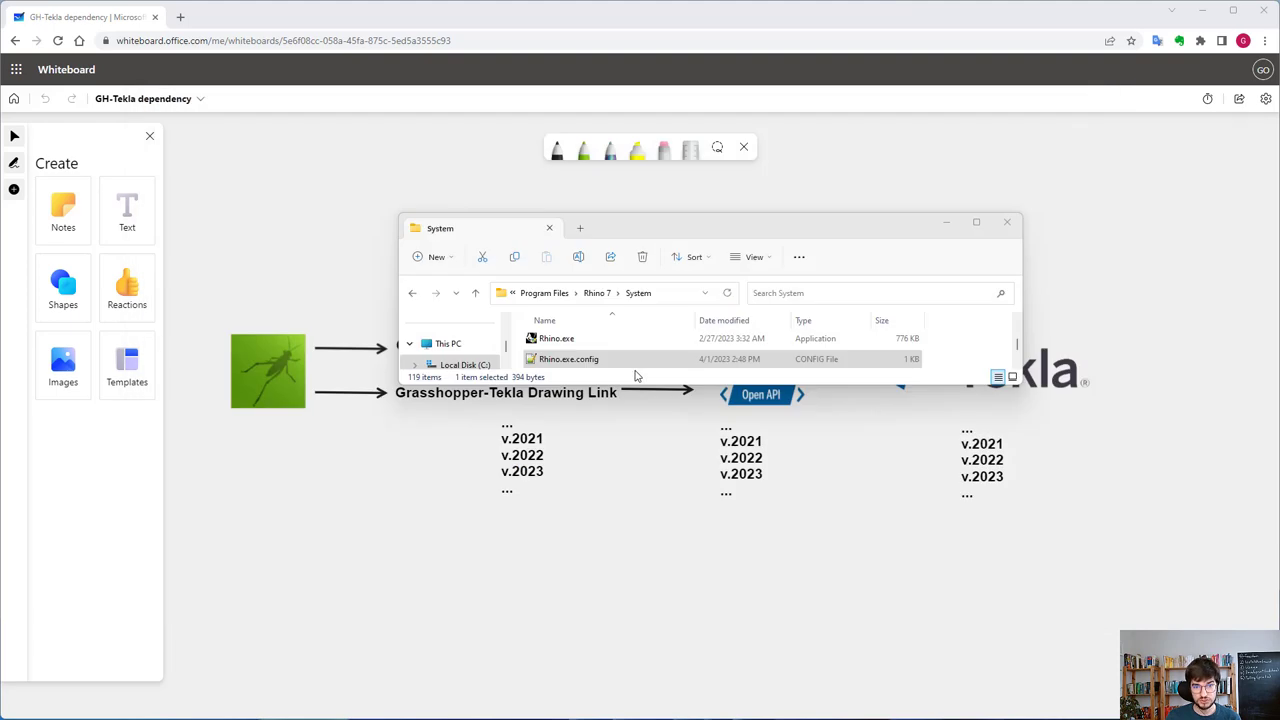
Close the Rhino 7 System folder window in File Explorer.
click(1005, 224)
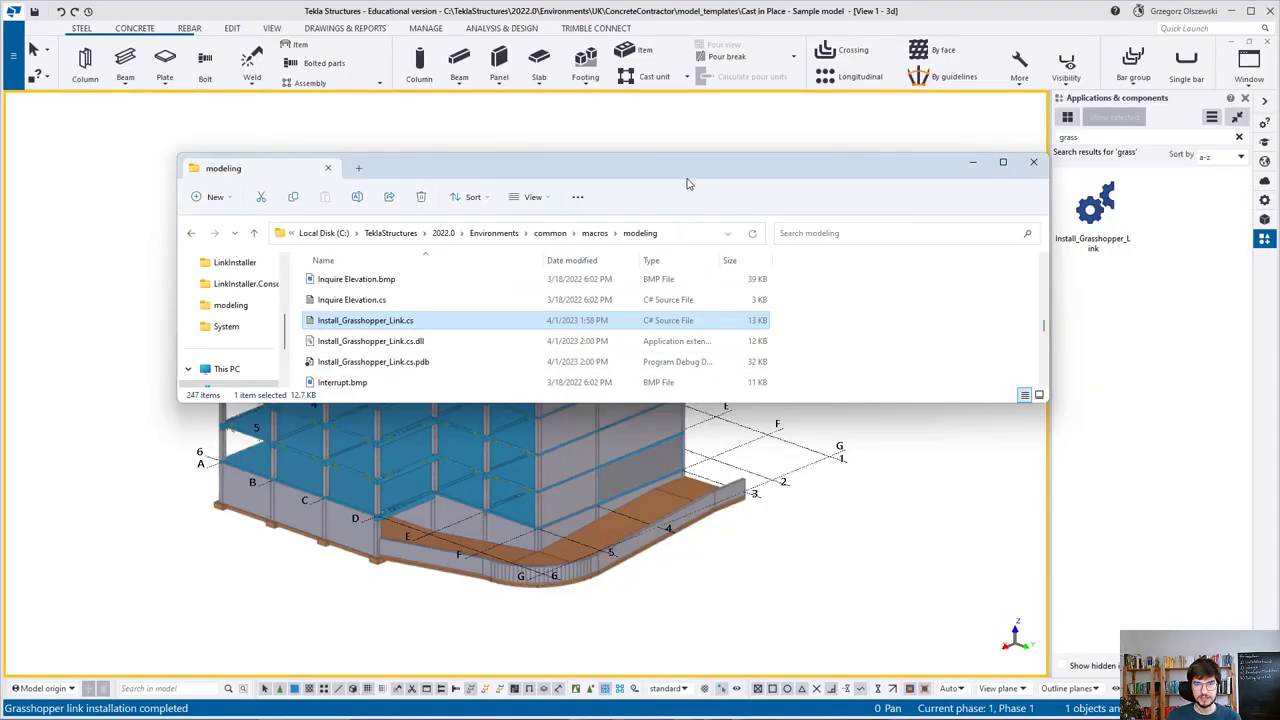
Open Install_Grasshopper_Link.cs from the modeling macros folder in Notepad++.
click(685, 234)
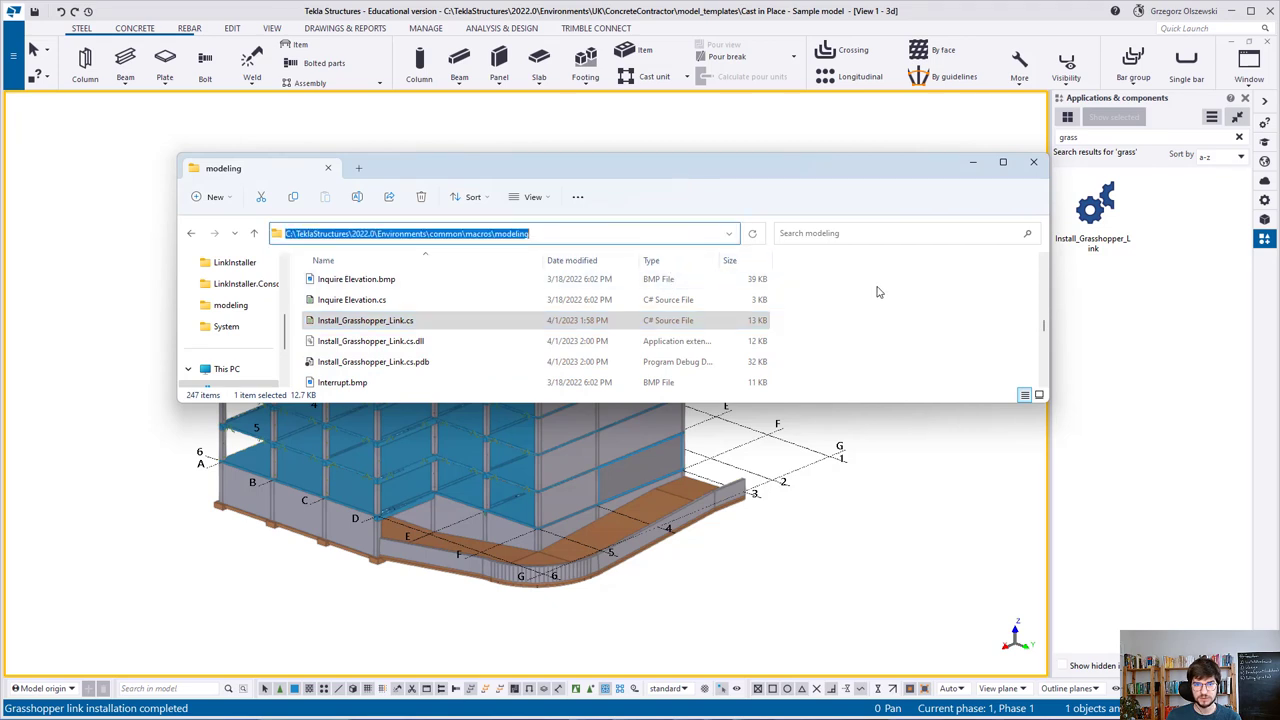
click(384, 322)
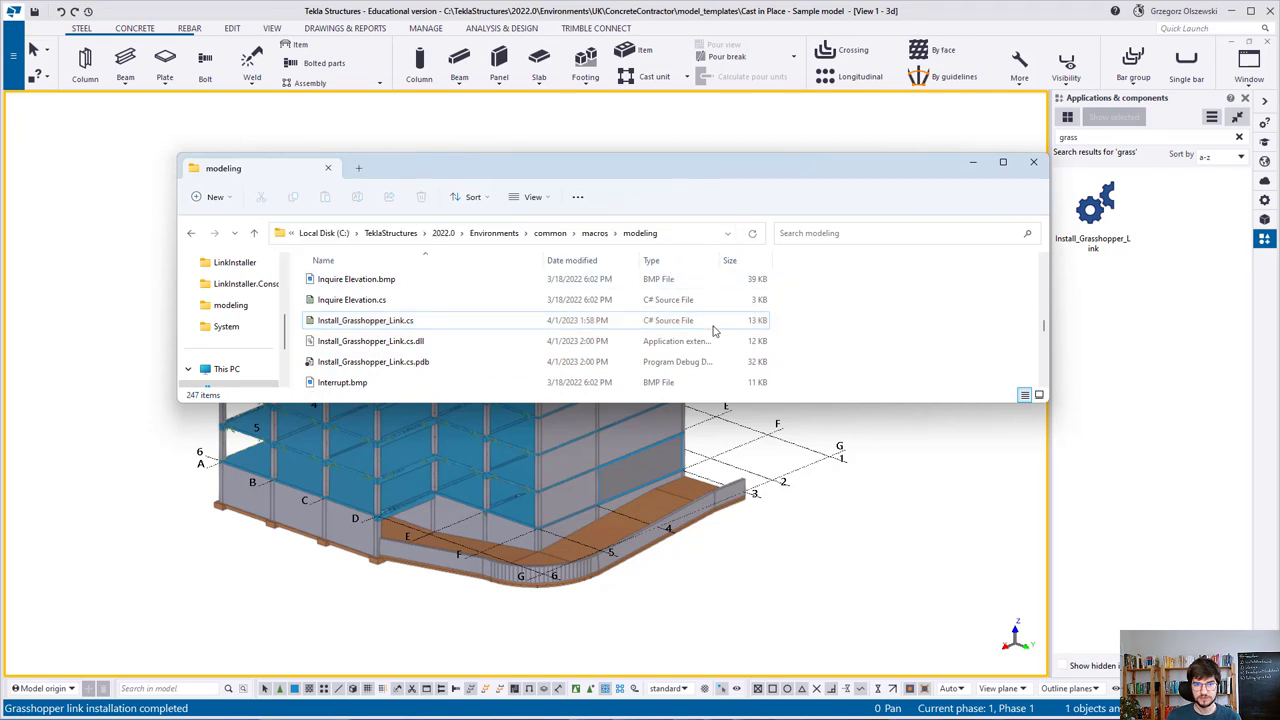
right_click(384, 325)
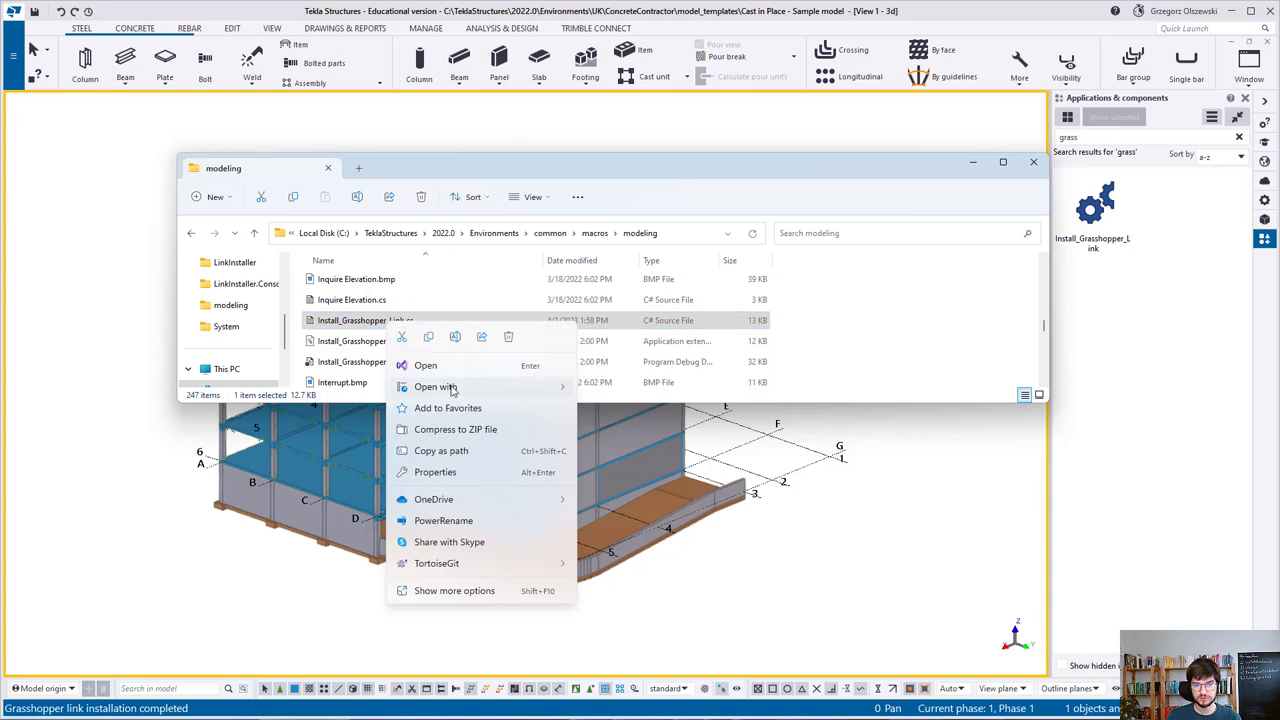
click(667, 417)
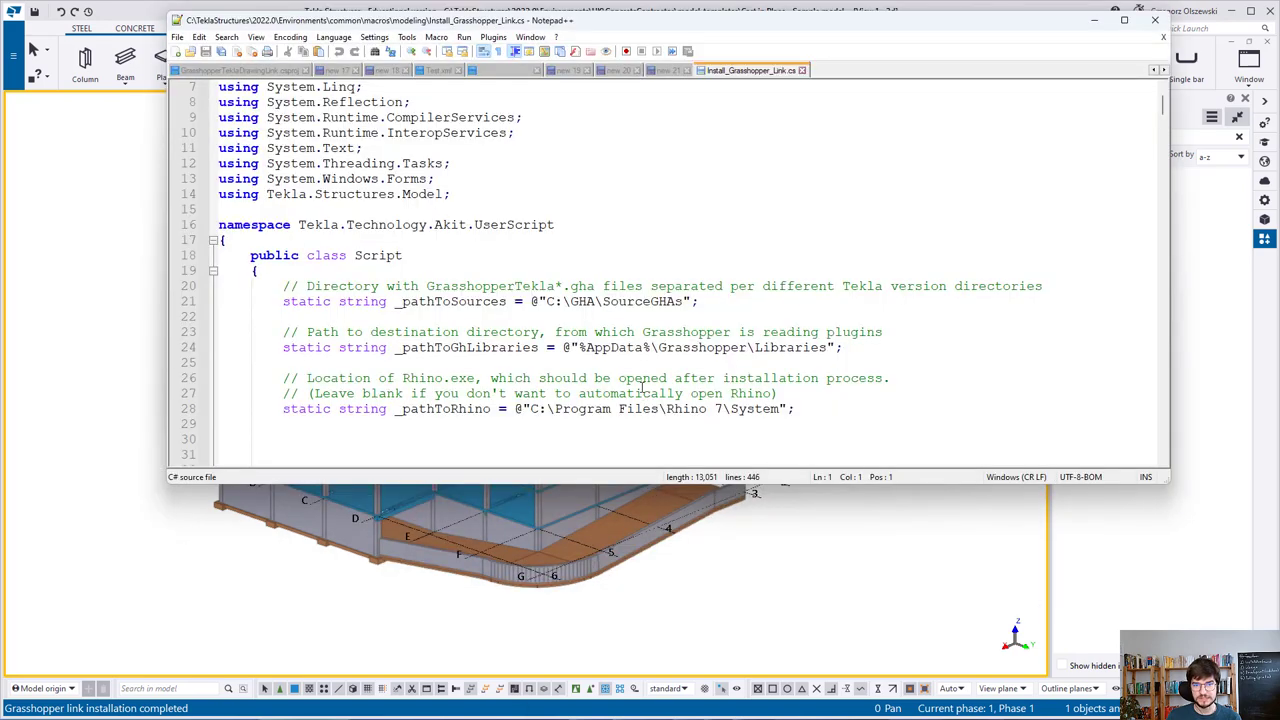
Scroll through the macro source to review its C:\GHA\SourceGHAs and Rhino 7\System paths.
scroll(641, 388, down, 2)
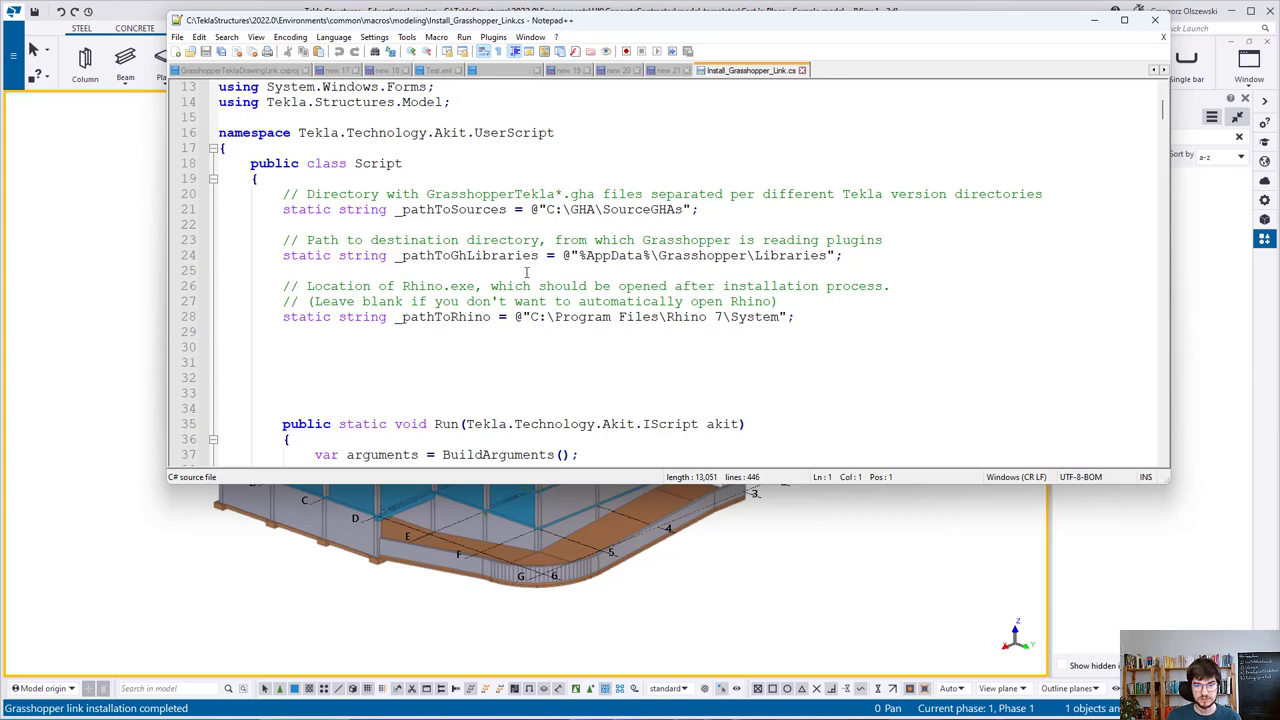
scroll(522, 289, down, 9)
scroll(514, 363, down, 13)
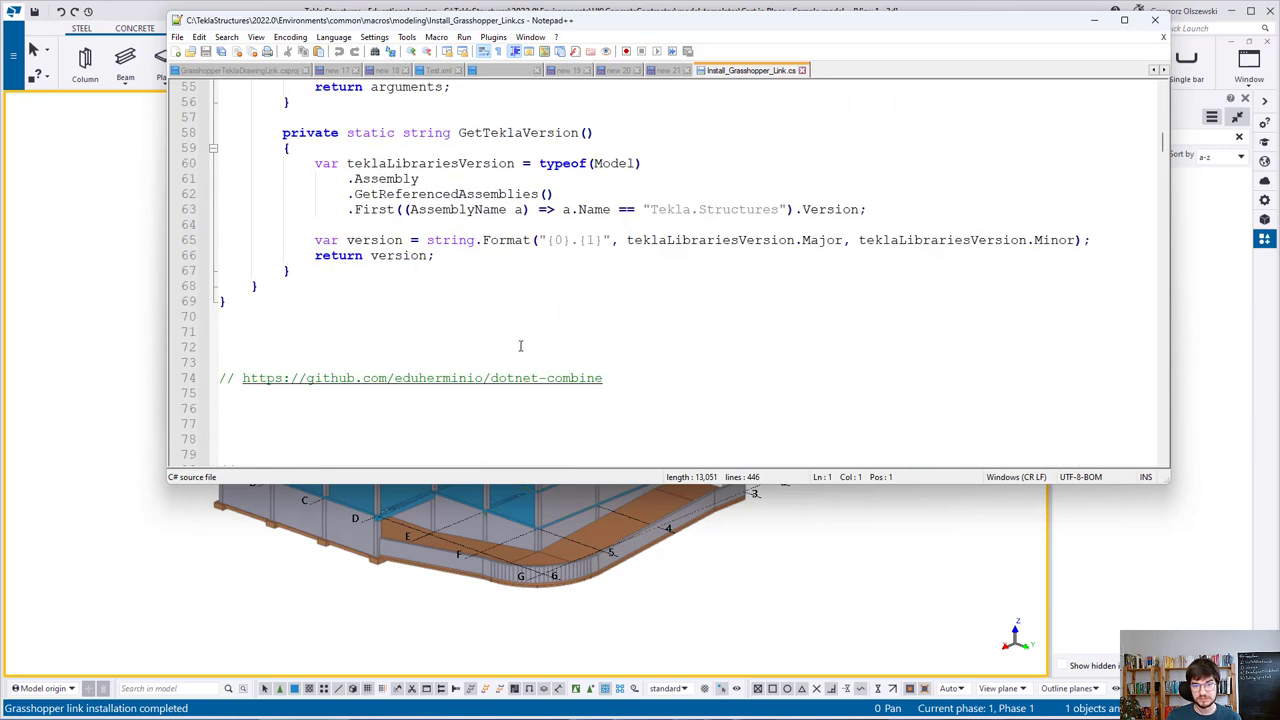
scroll(524, 335, down, 4)
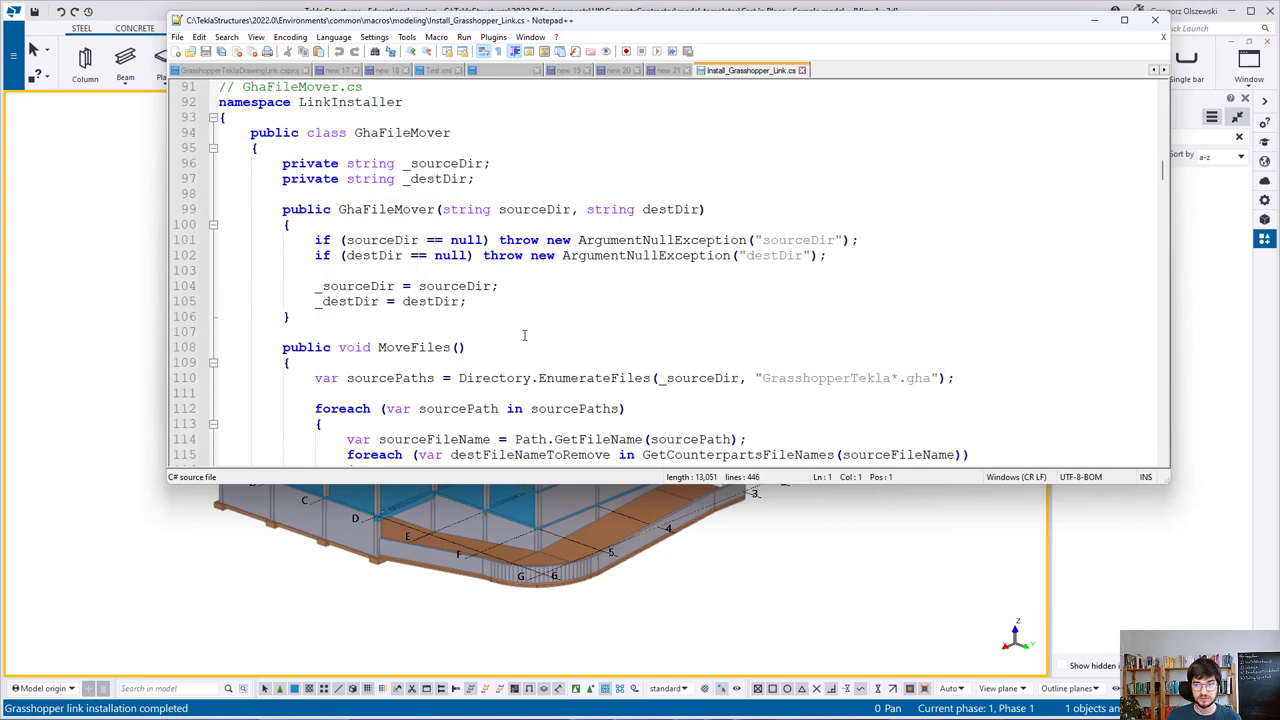
scroll(523, 329, up, 20)
scroll(539, 320, up, 8)
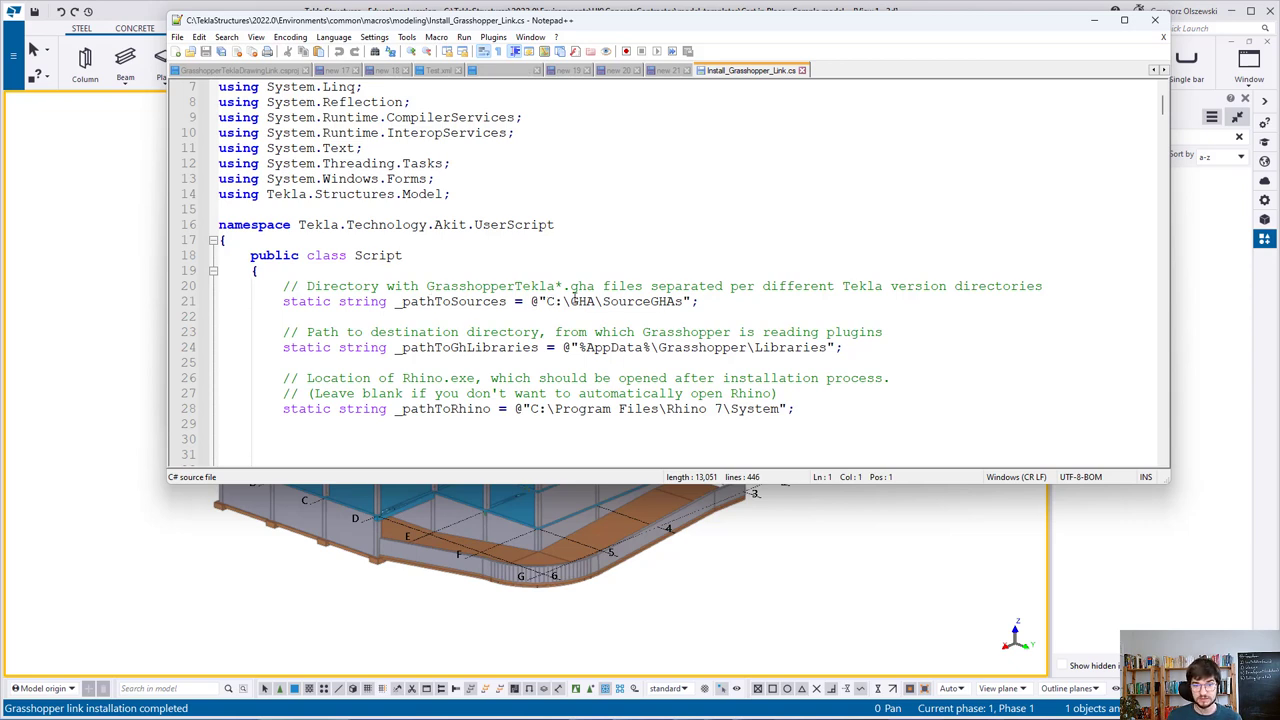
Open the C:\GHA\SourceGHAs path from line 21 in a centred File Explorer window.
drag(547, 303, 685, 302)
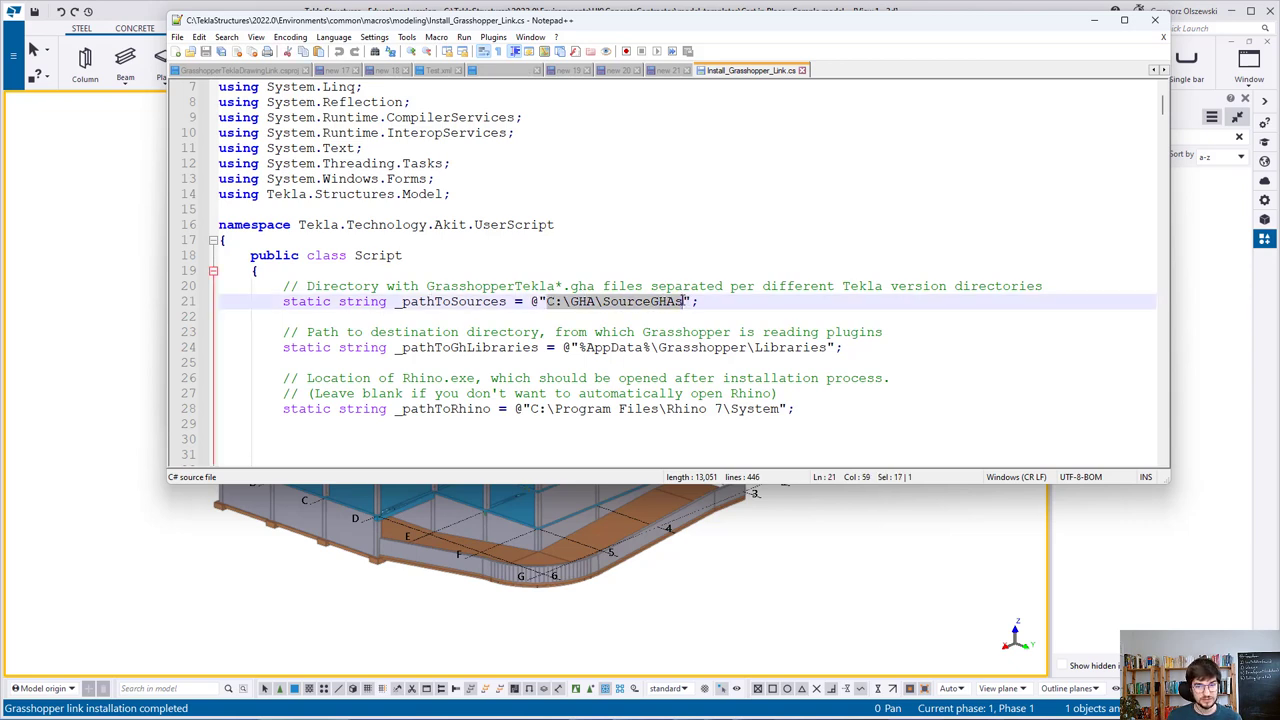
click(575, 303)
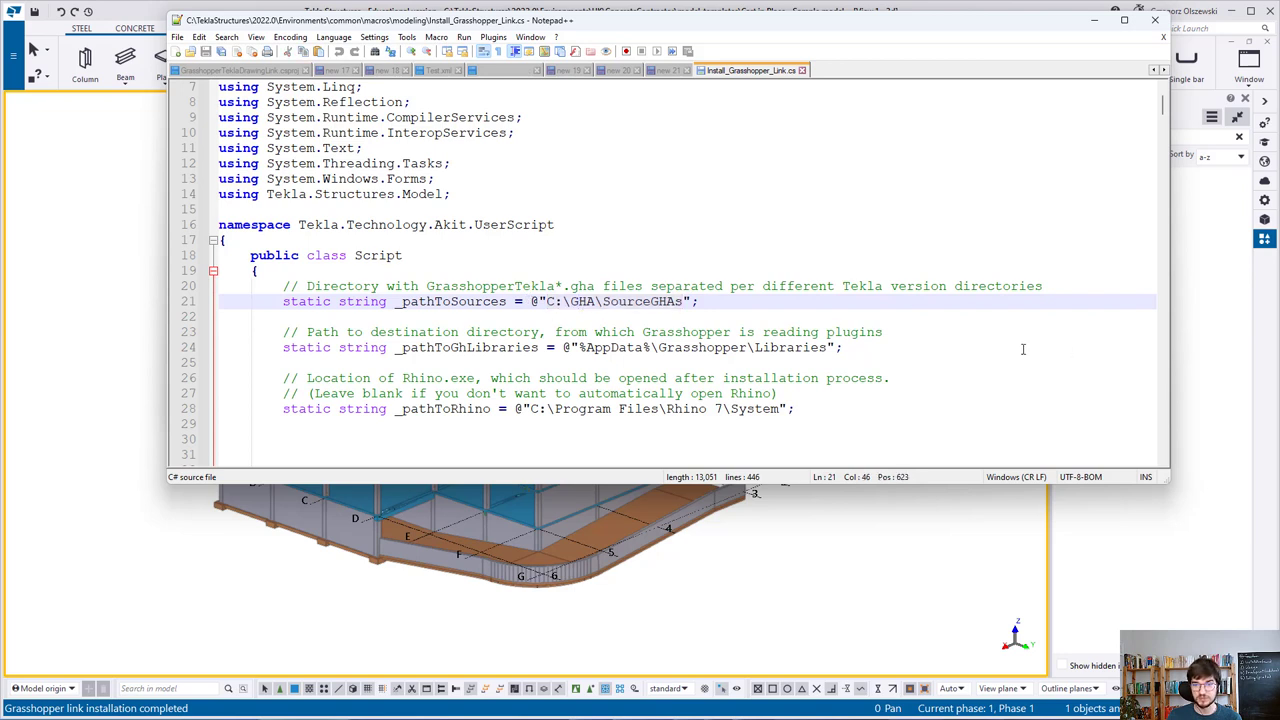
drag(686, 302, 548, 302)
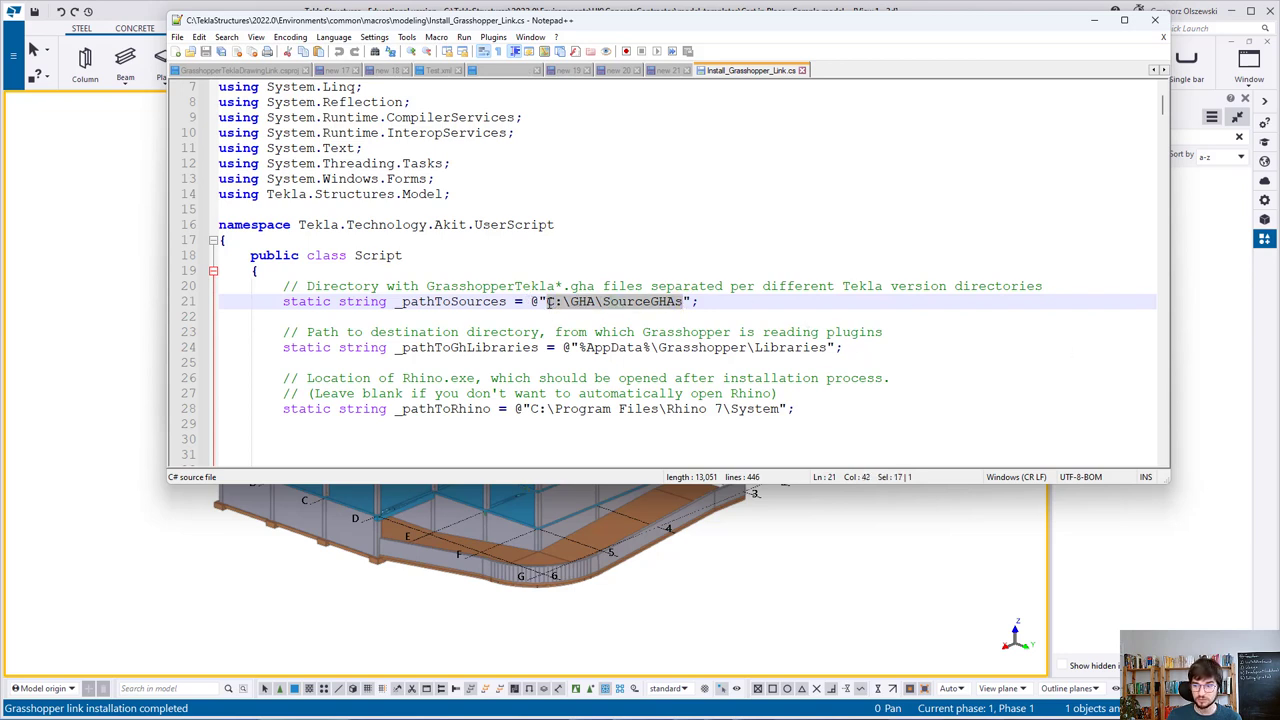
key(alt+Tab)
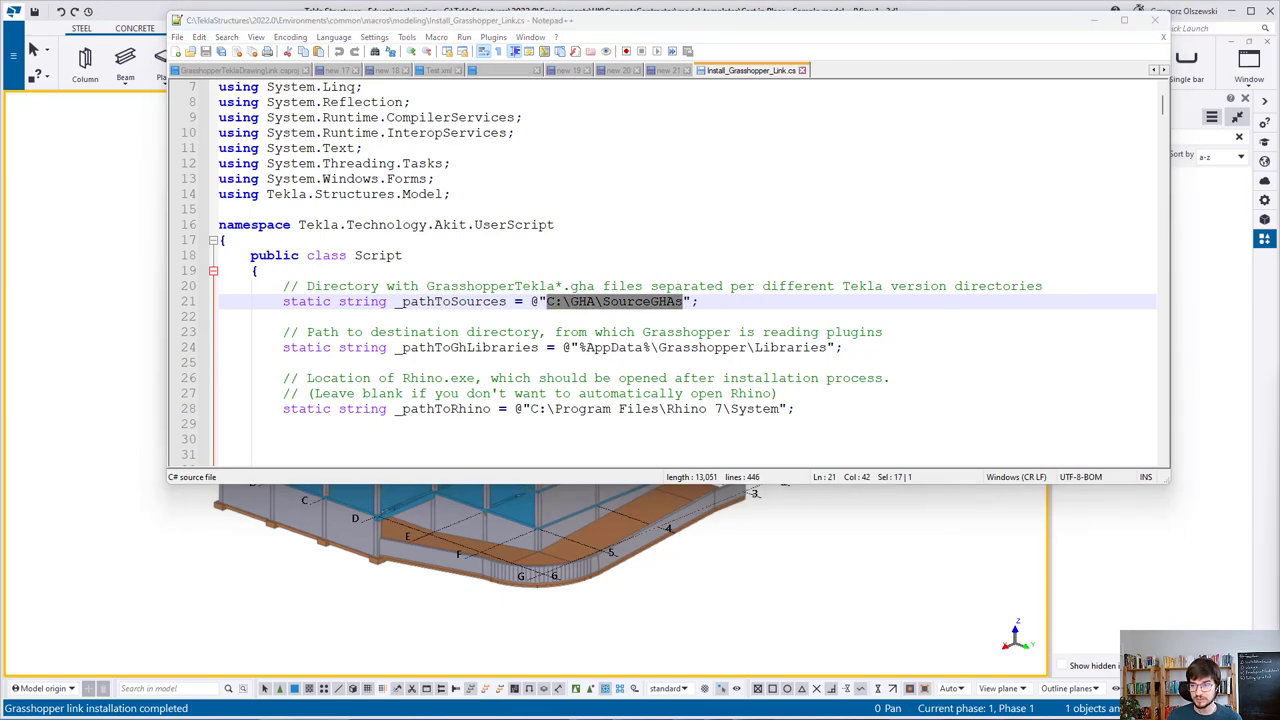
drag(1128, 378, 724, 349)
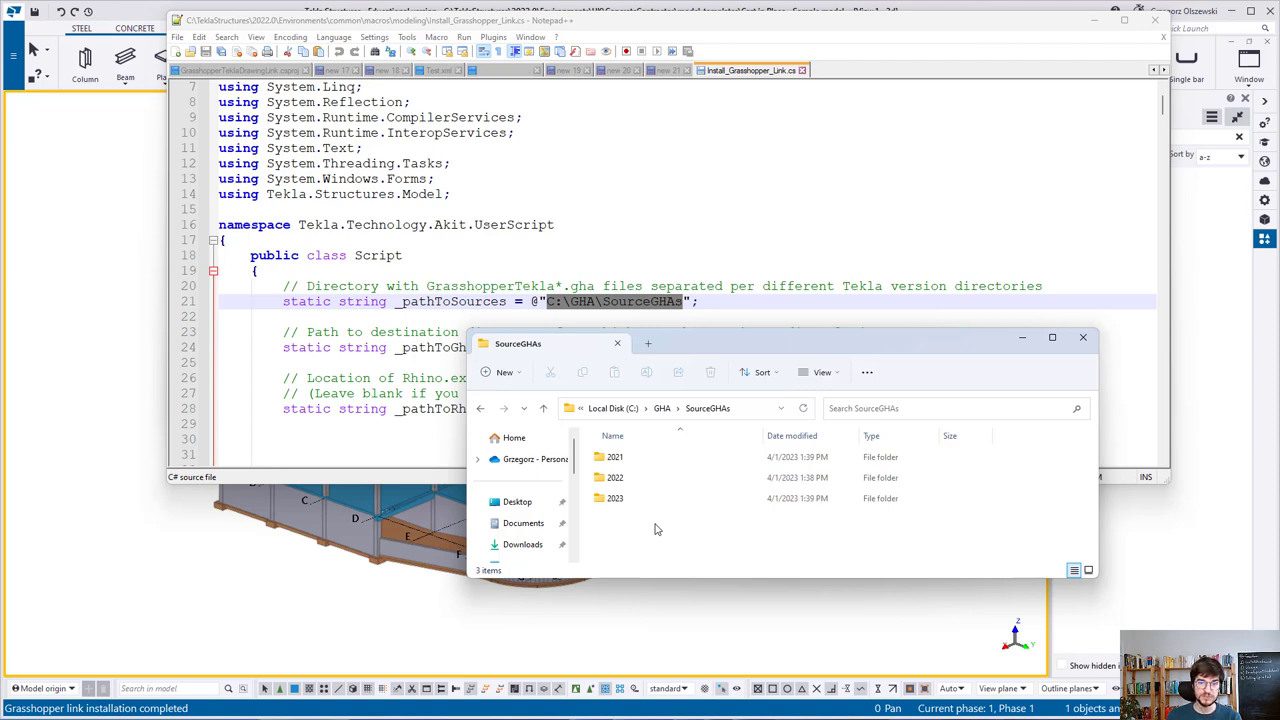
double_click(640, 479)
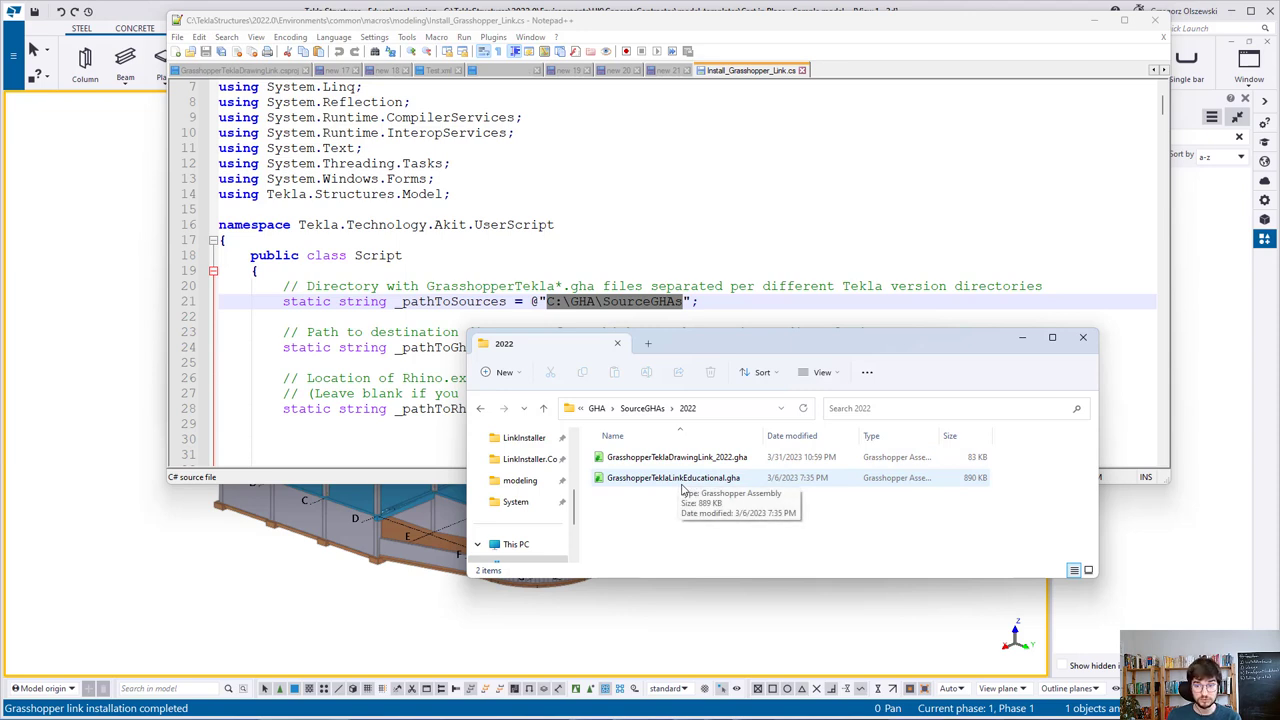
click(643, 408)
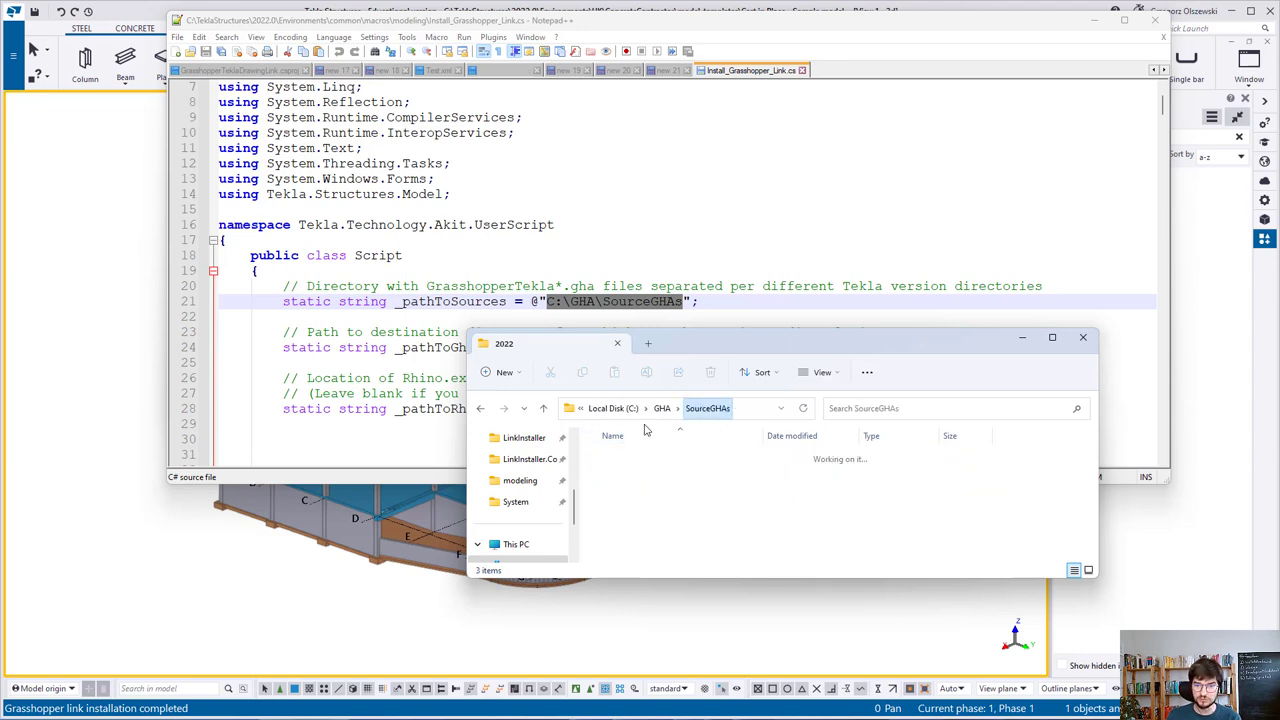
double_click(650, 460)
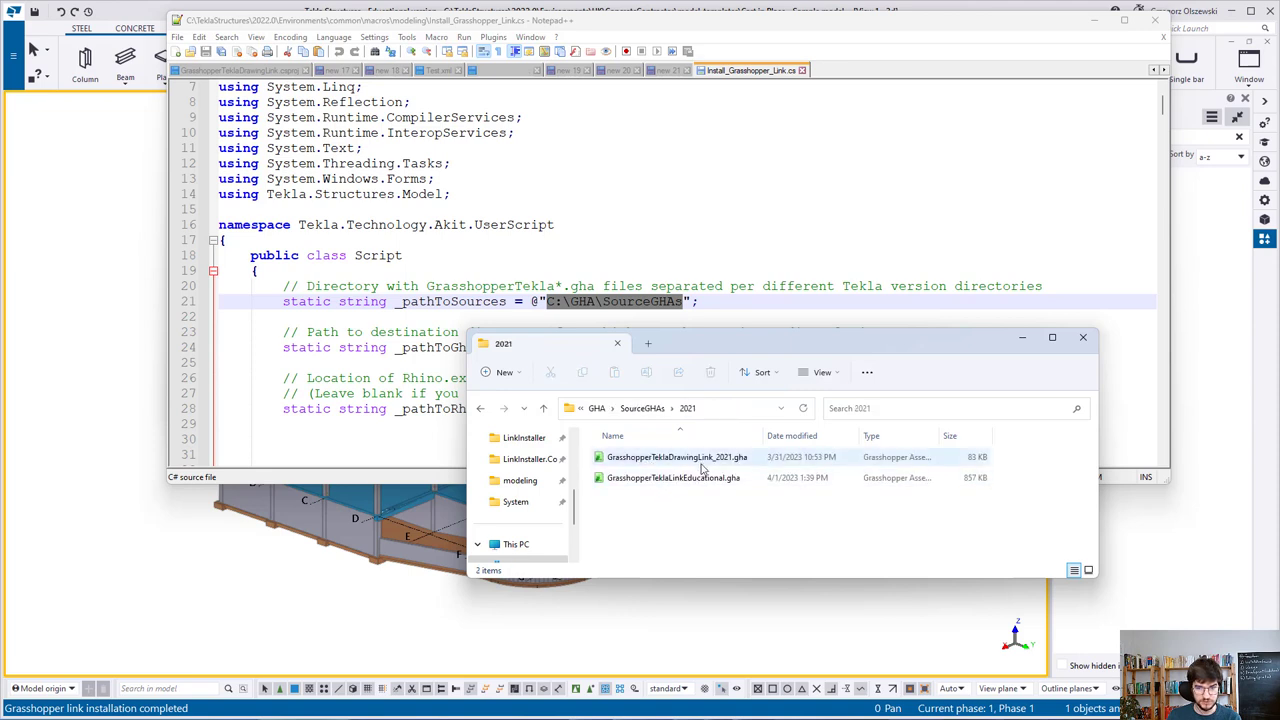
click(702, 462)
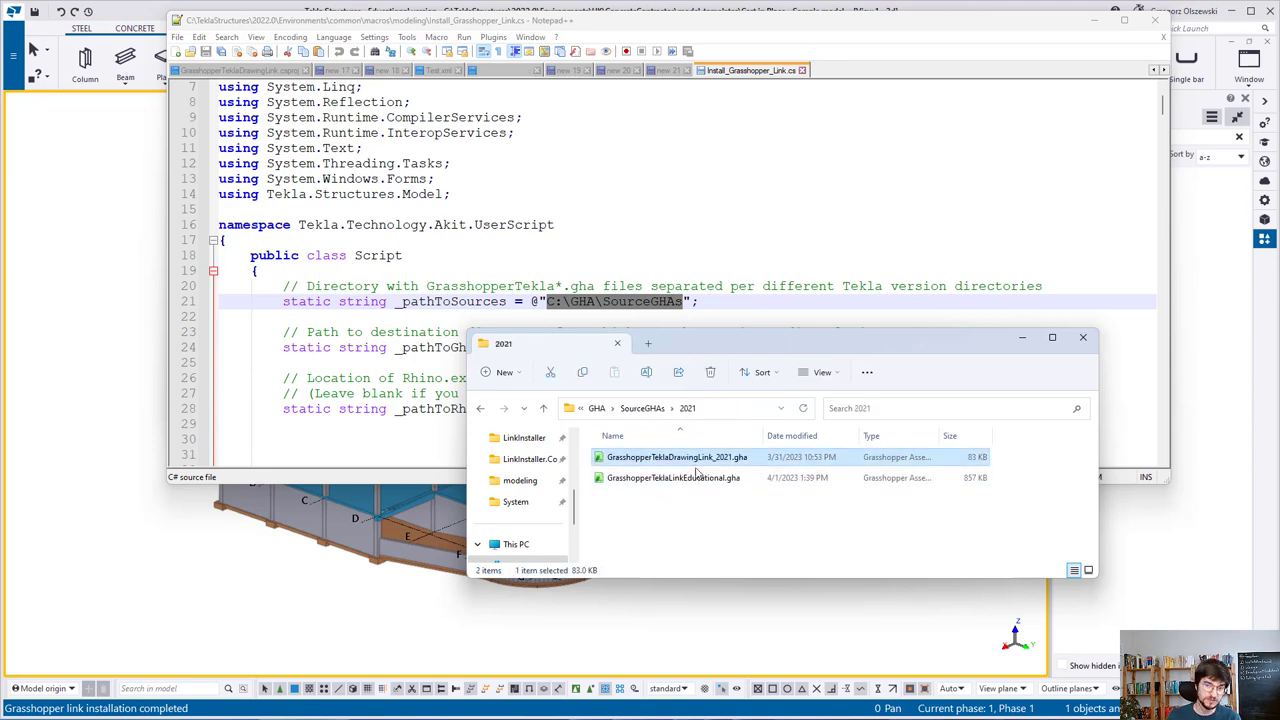
click(692, 481)
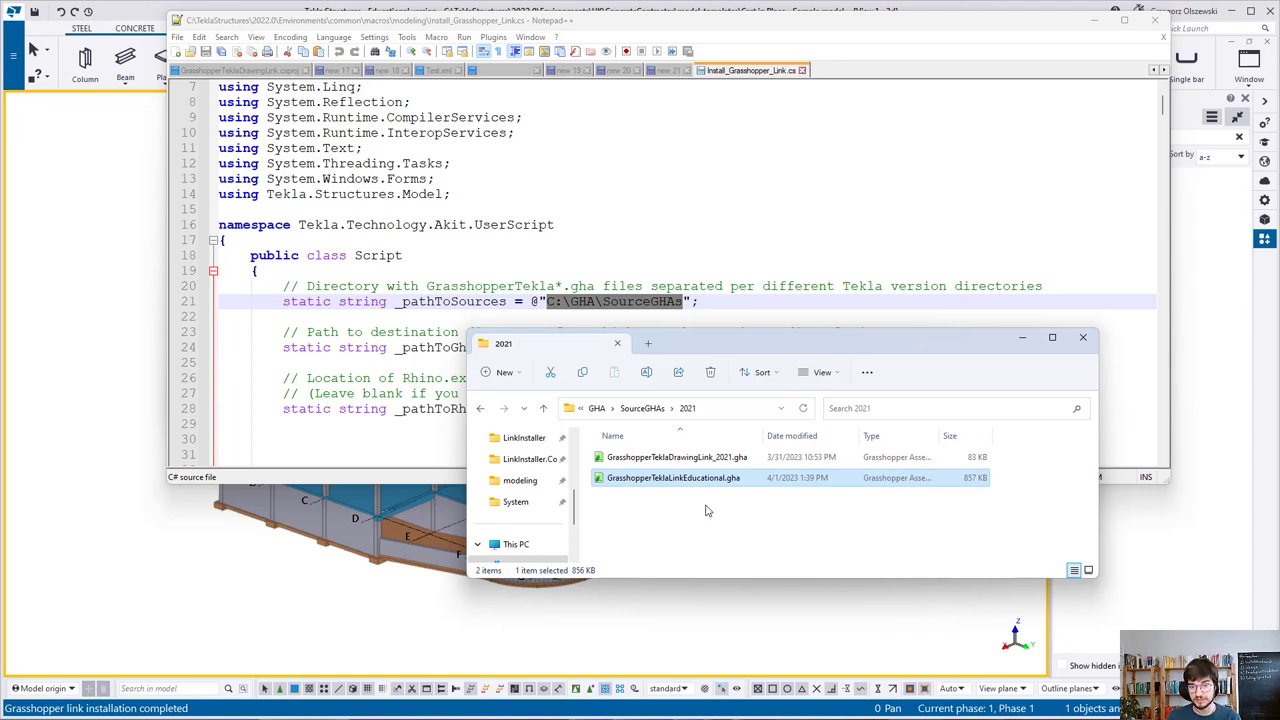
click(642, 408)
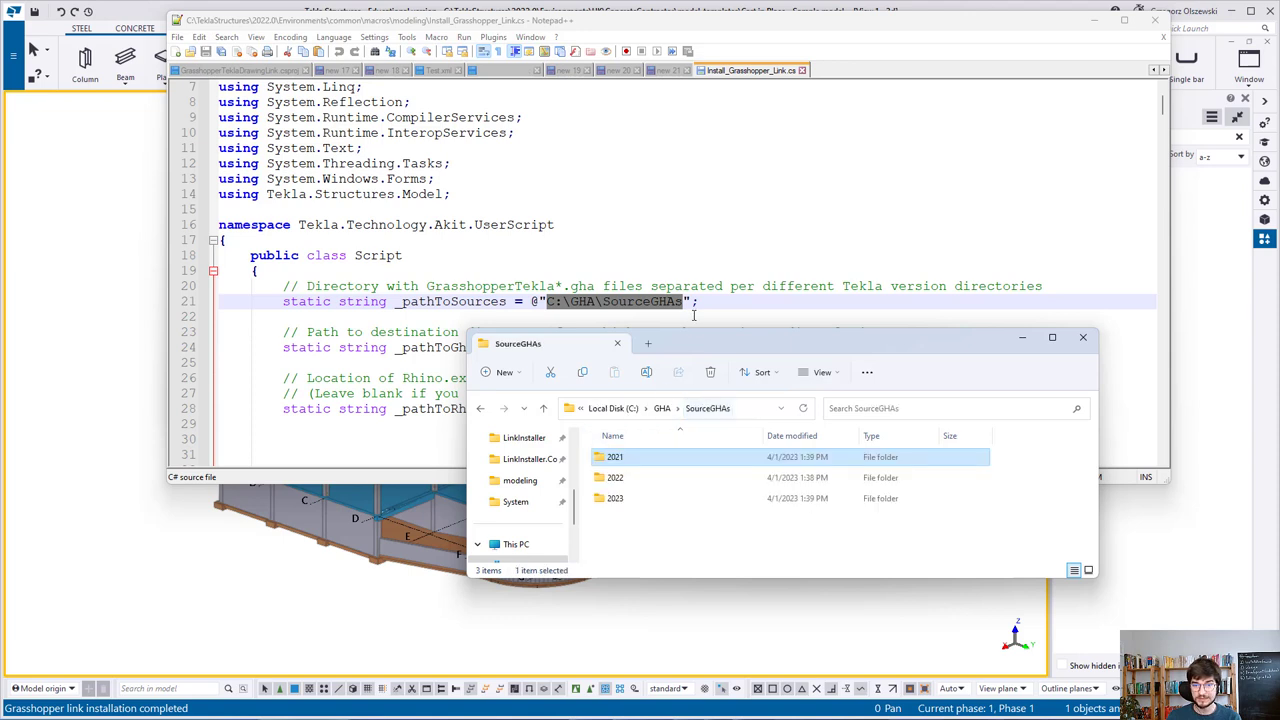
drag(710, 342, 671, 351)
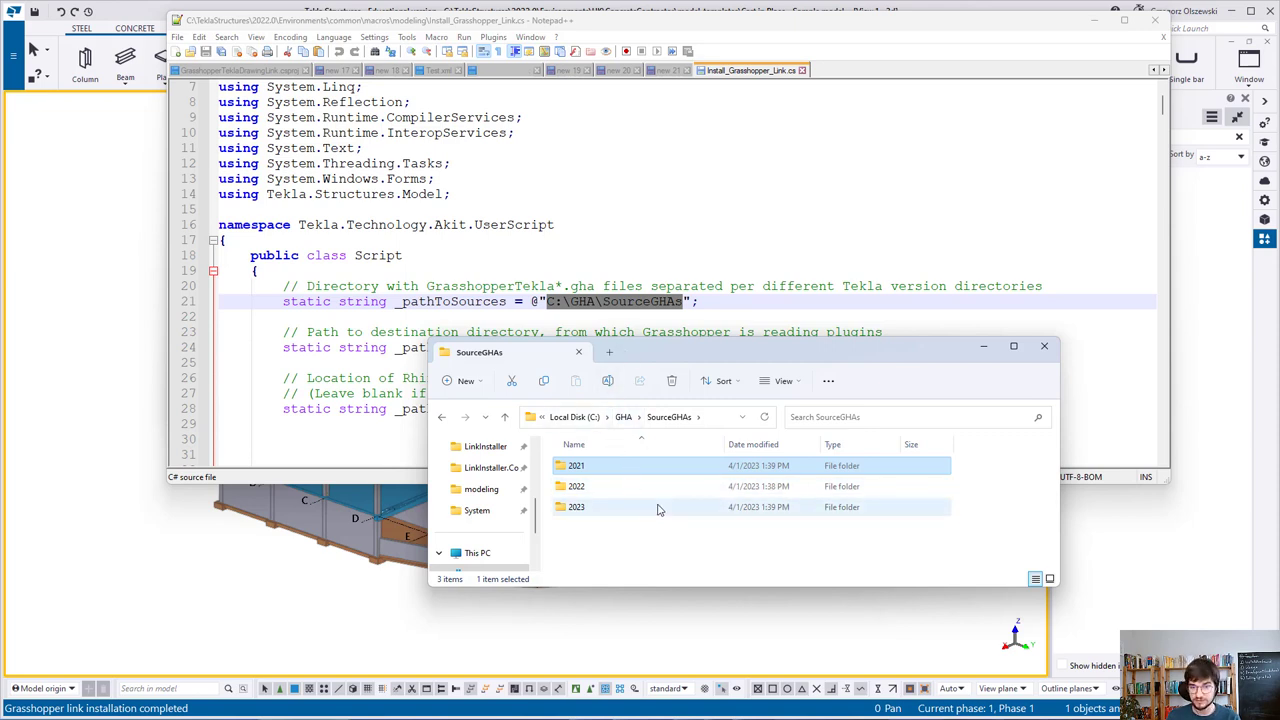
Select the line 21 sources path and line 24 Libraries path, and open the 2022 source folder.
click(676, 301)
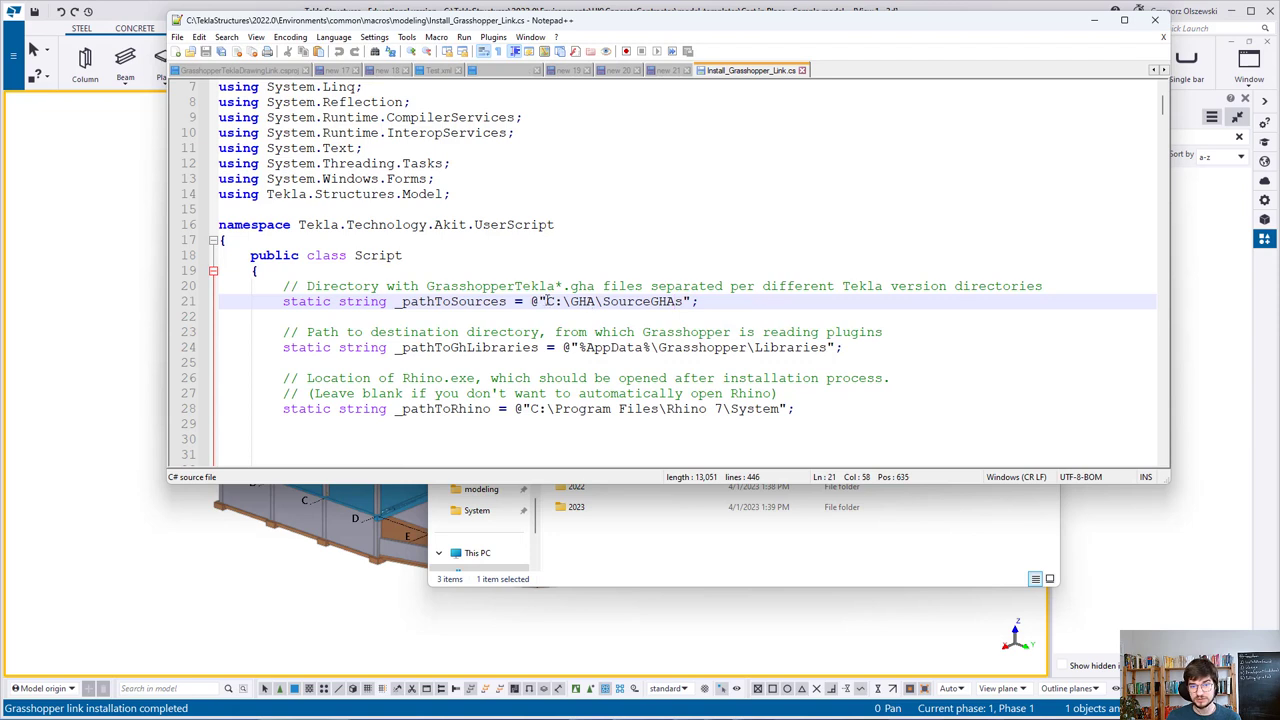
drag(547, 301, 685, 301)
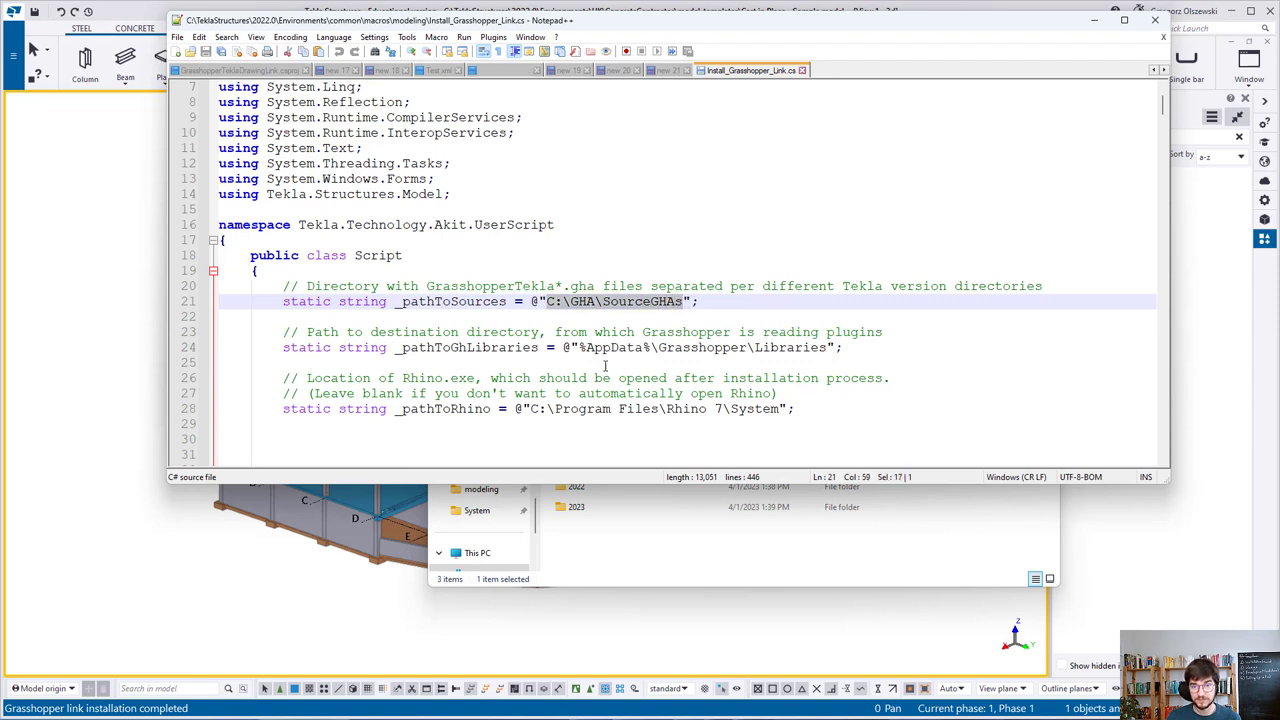
drag(580, 347, 826, 347)
key(ctrl+c)
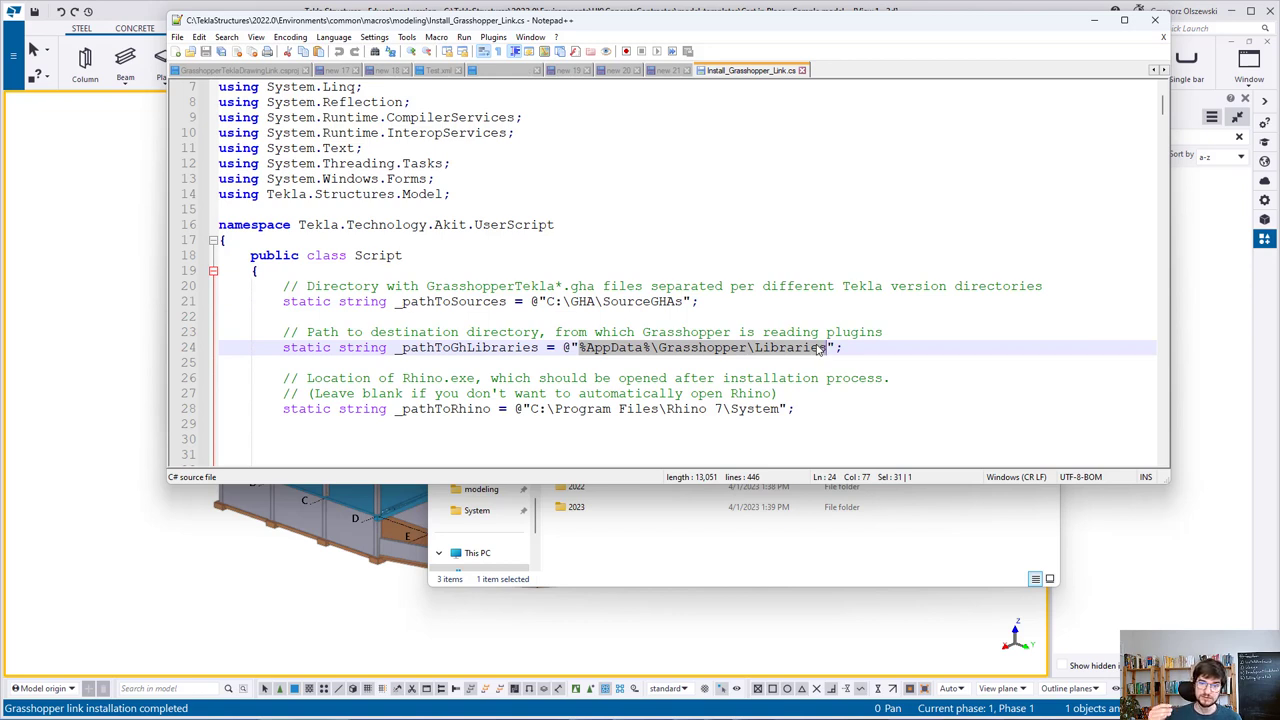
double_click(602, 488)
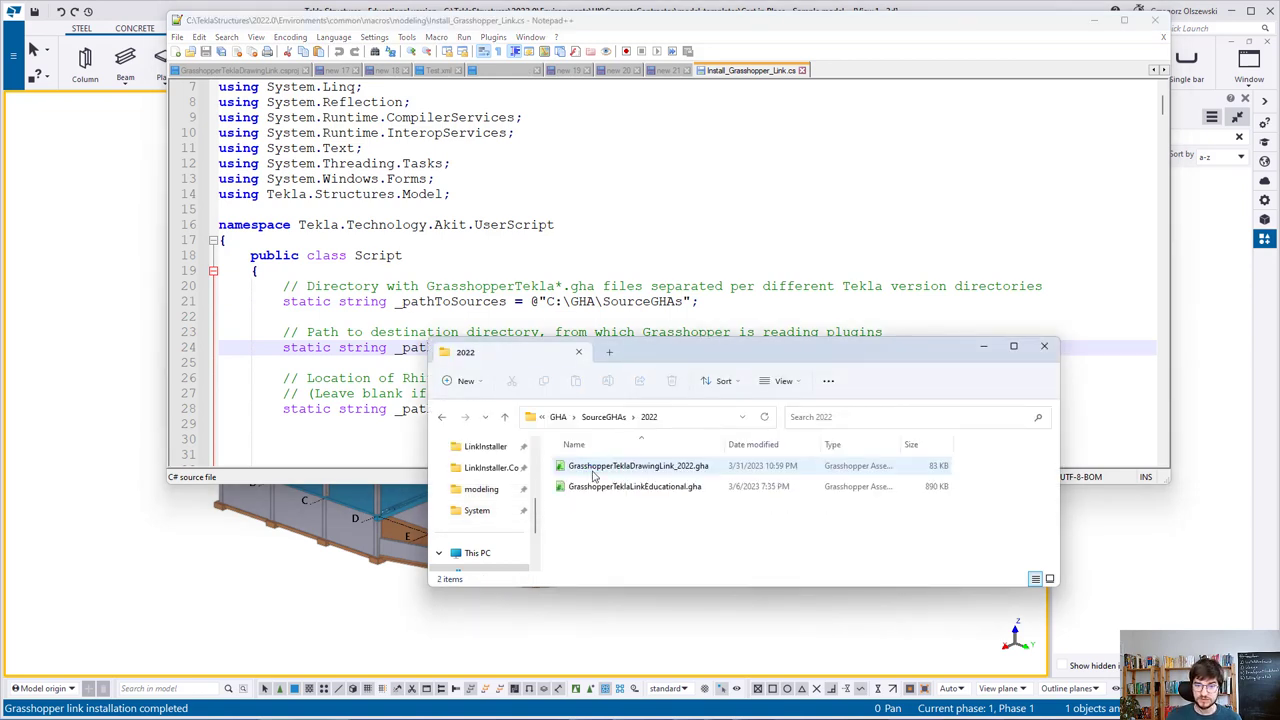
Open the %AppData%\Grasshopper\Libraries folder in a second Explorer window.
click(968, 186)
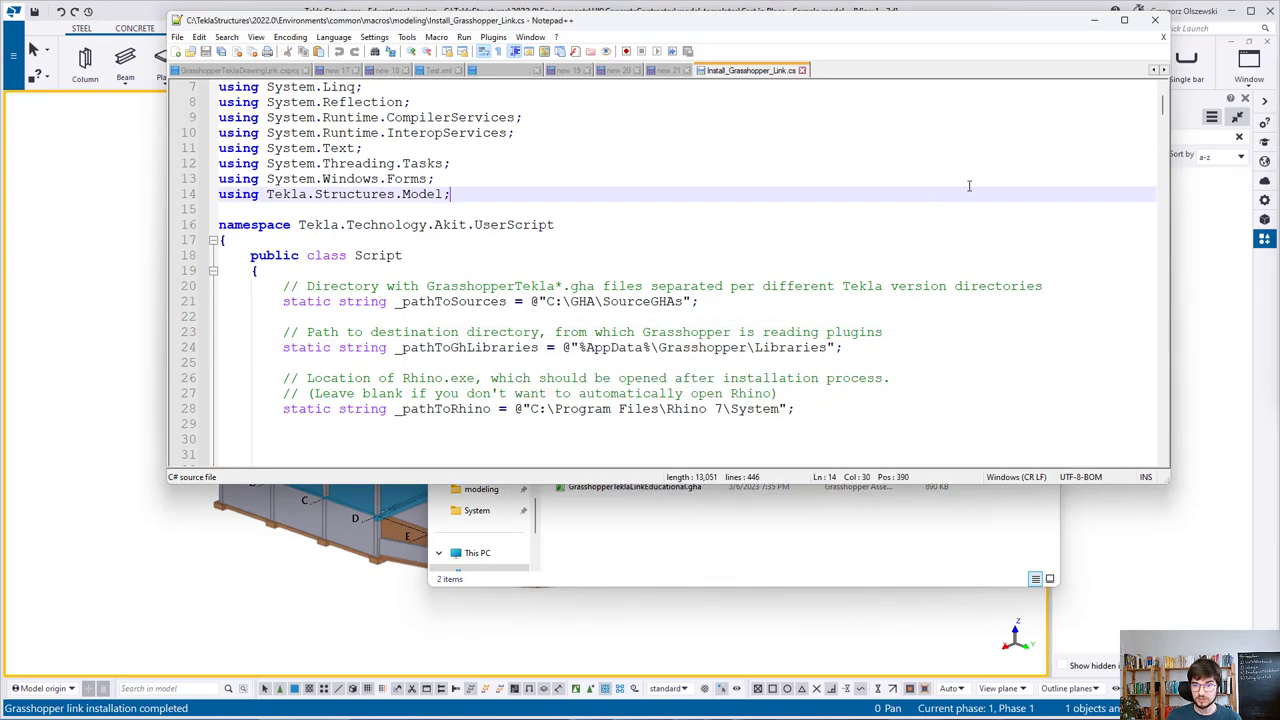
drag(902, 410, 800, 395)
click(768, 441)
key(ctrl+v)
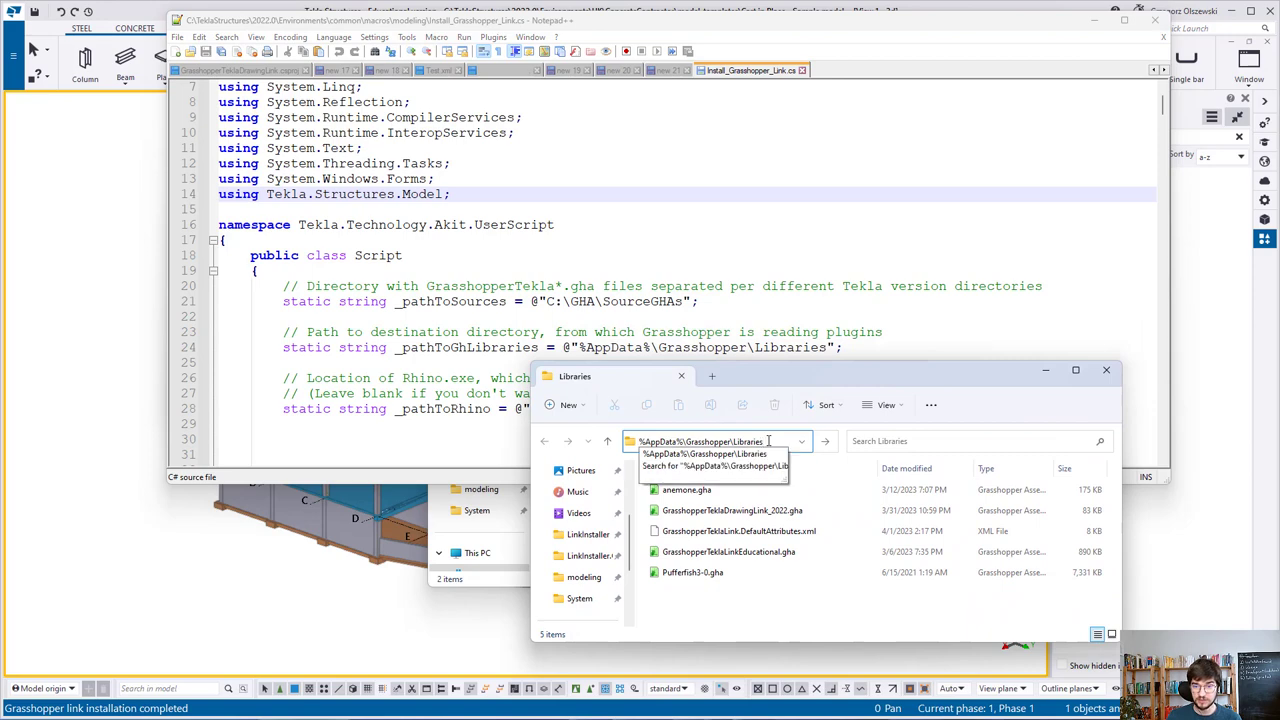
key(Return)
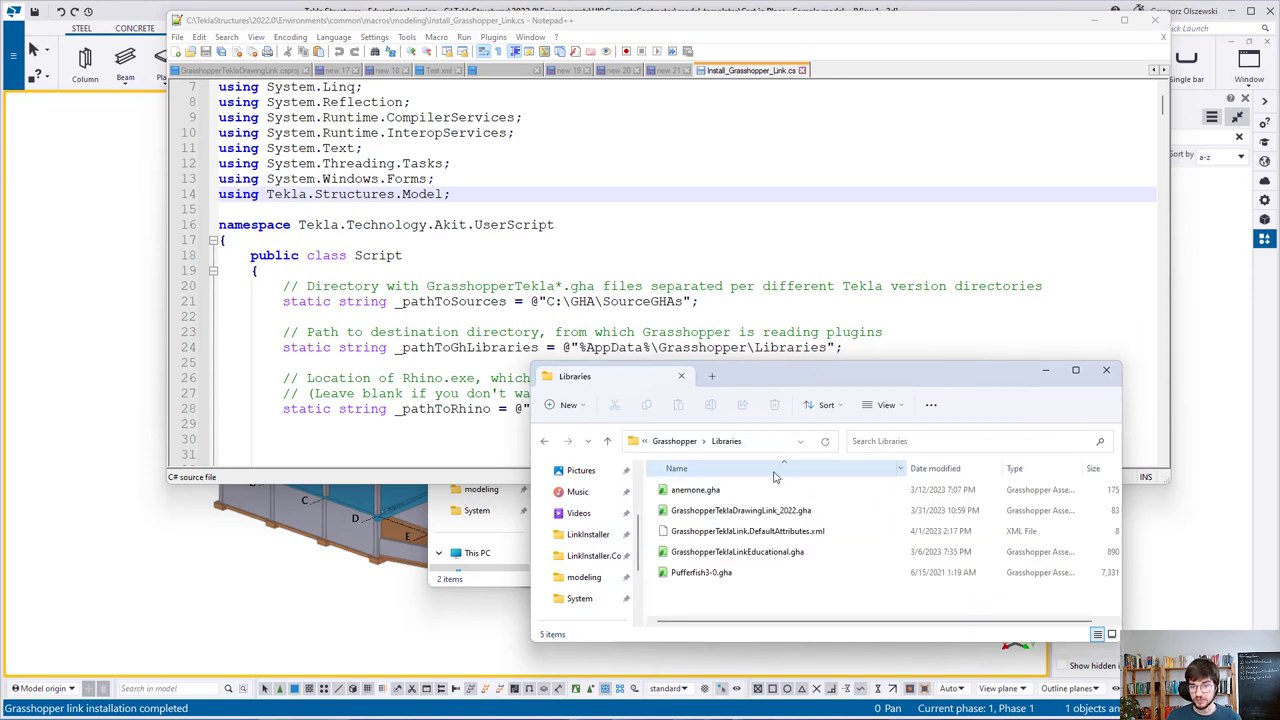
drag(836, 386, 810, 382)
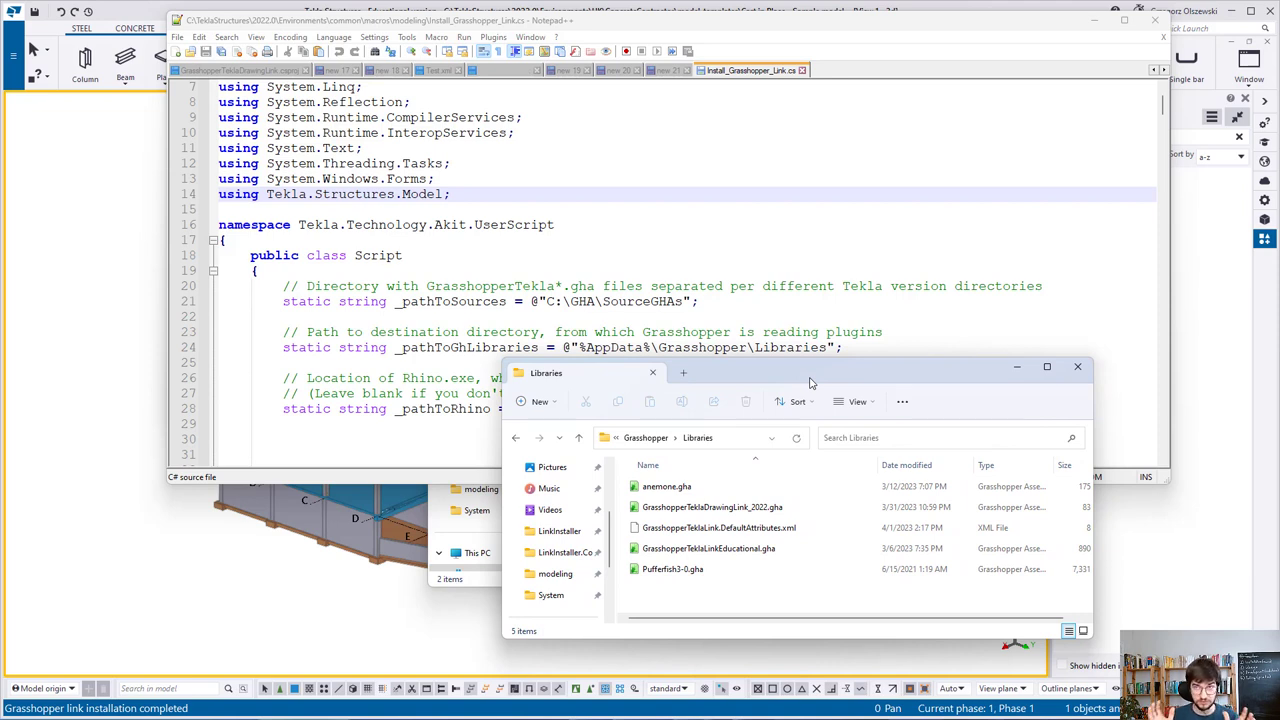
click(745, 445)
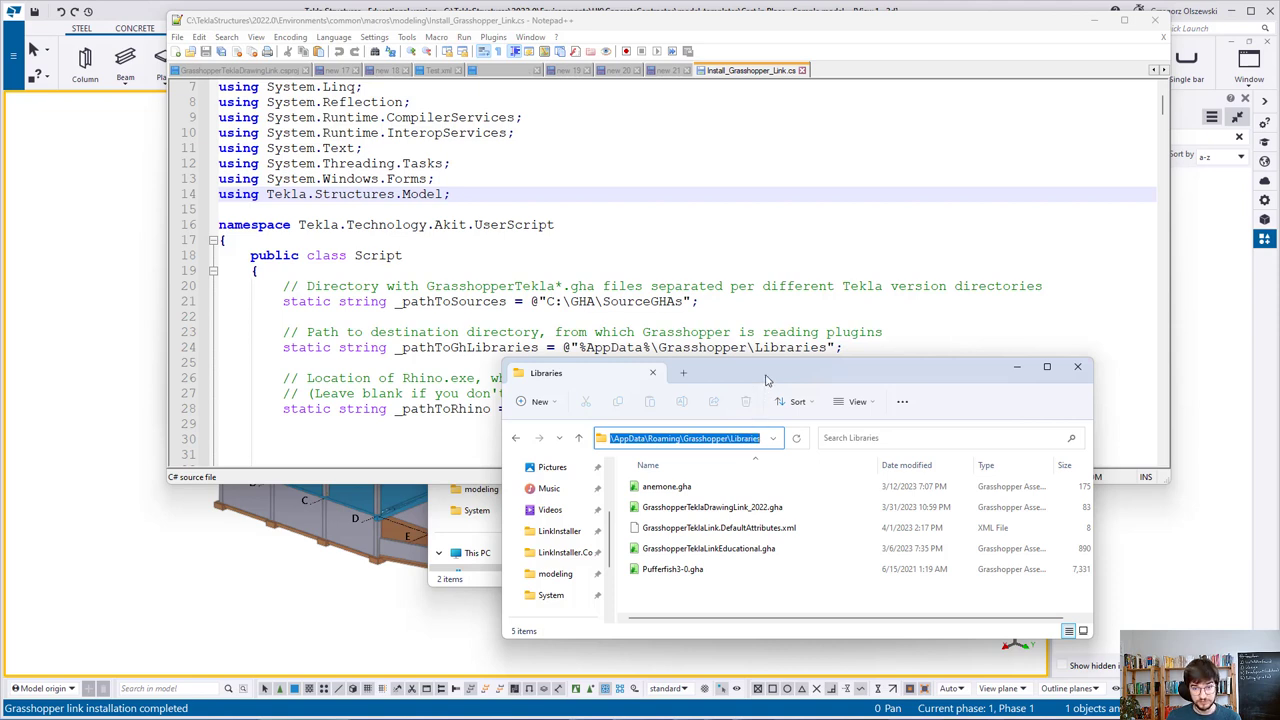
Compare line 24's Libraries path with the open Grasshopper Libraries folder, then move to line 28.
click(838, 347)
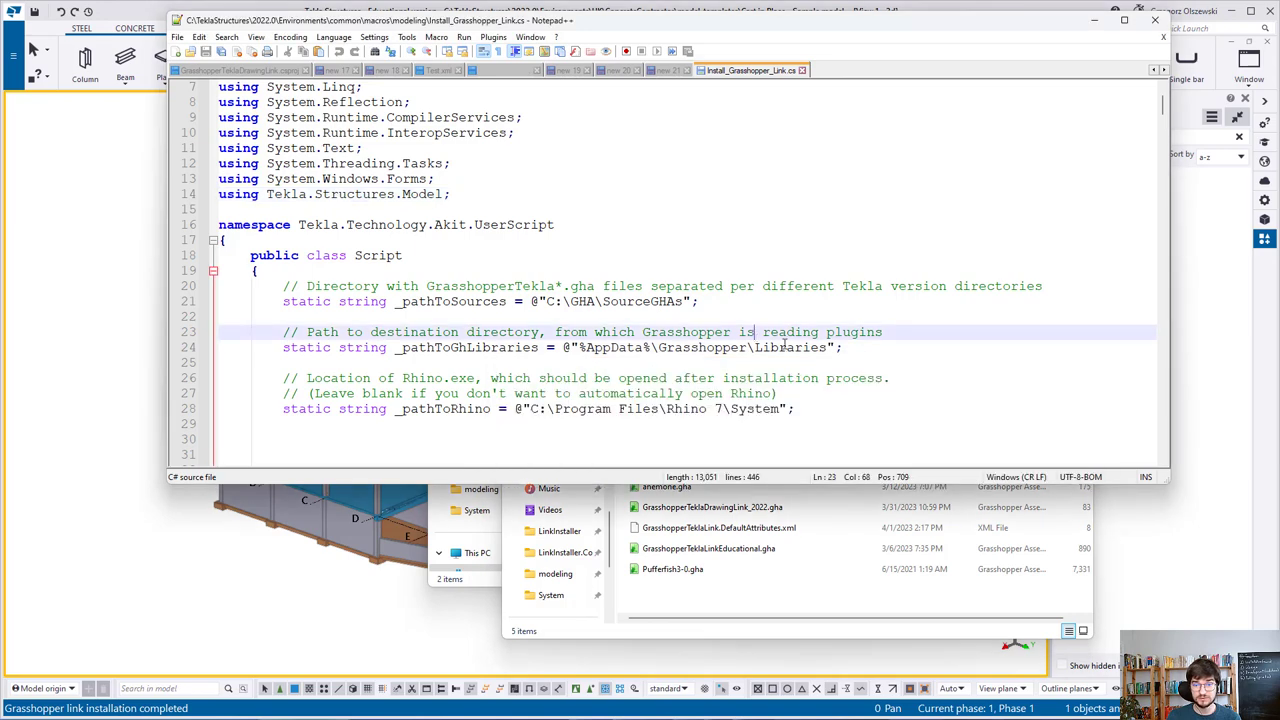
drag(838, 347, 580, 347)
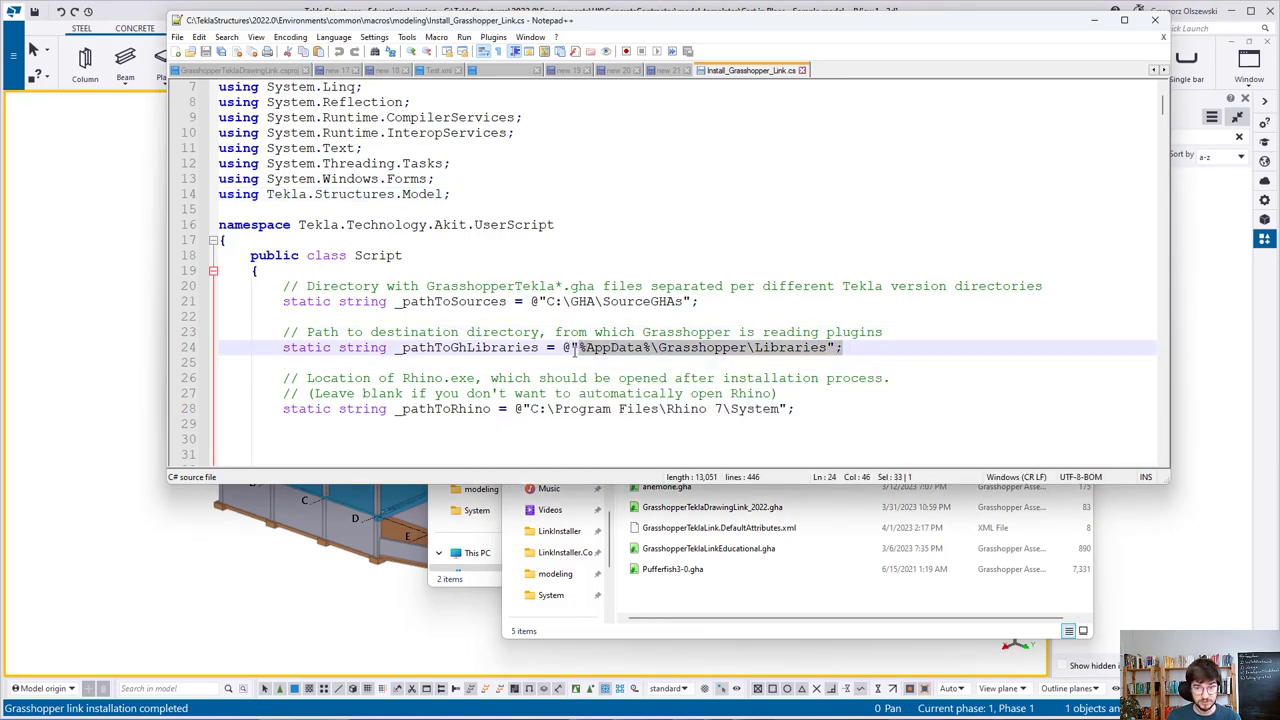
click(680, 605)
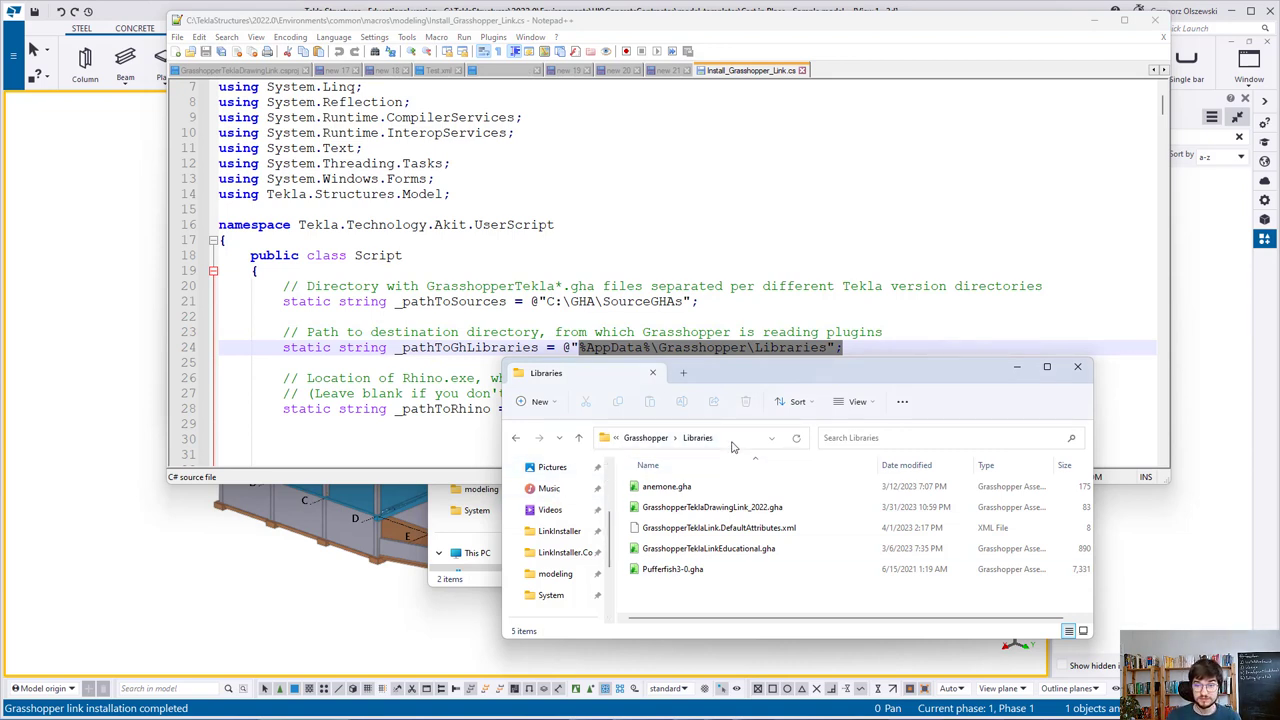
click(738, 332)
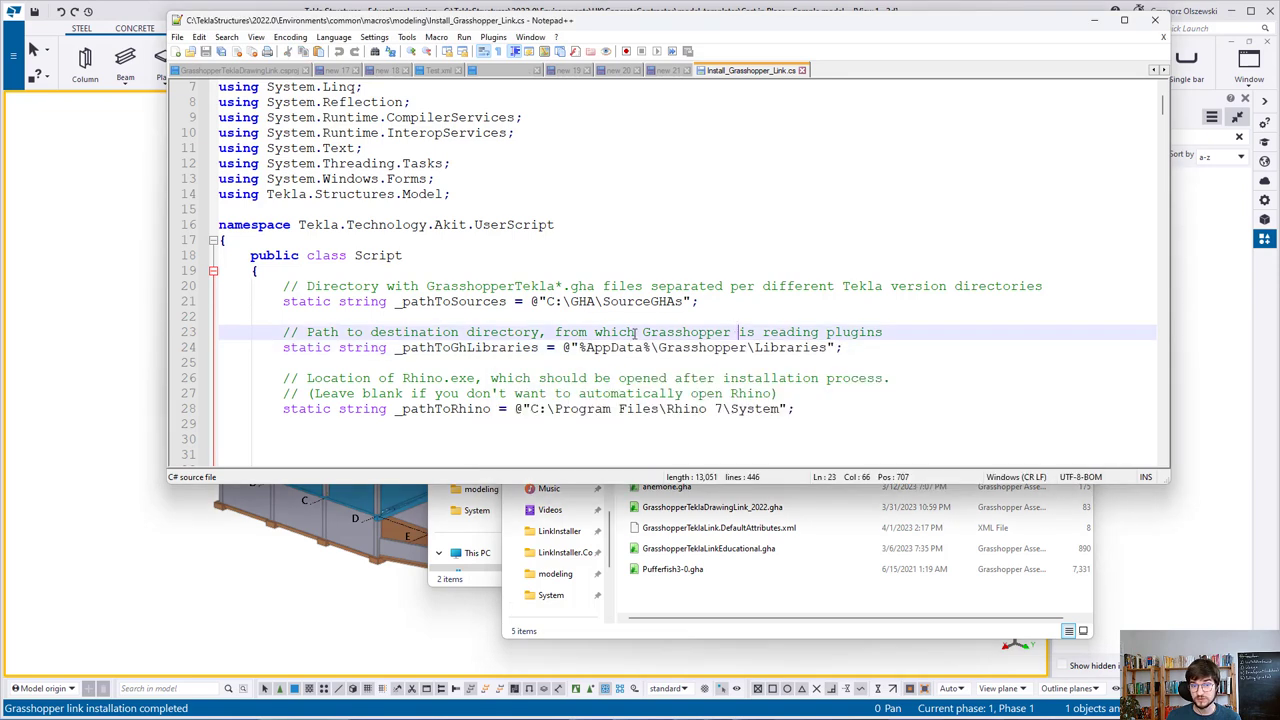
click(525, 410)
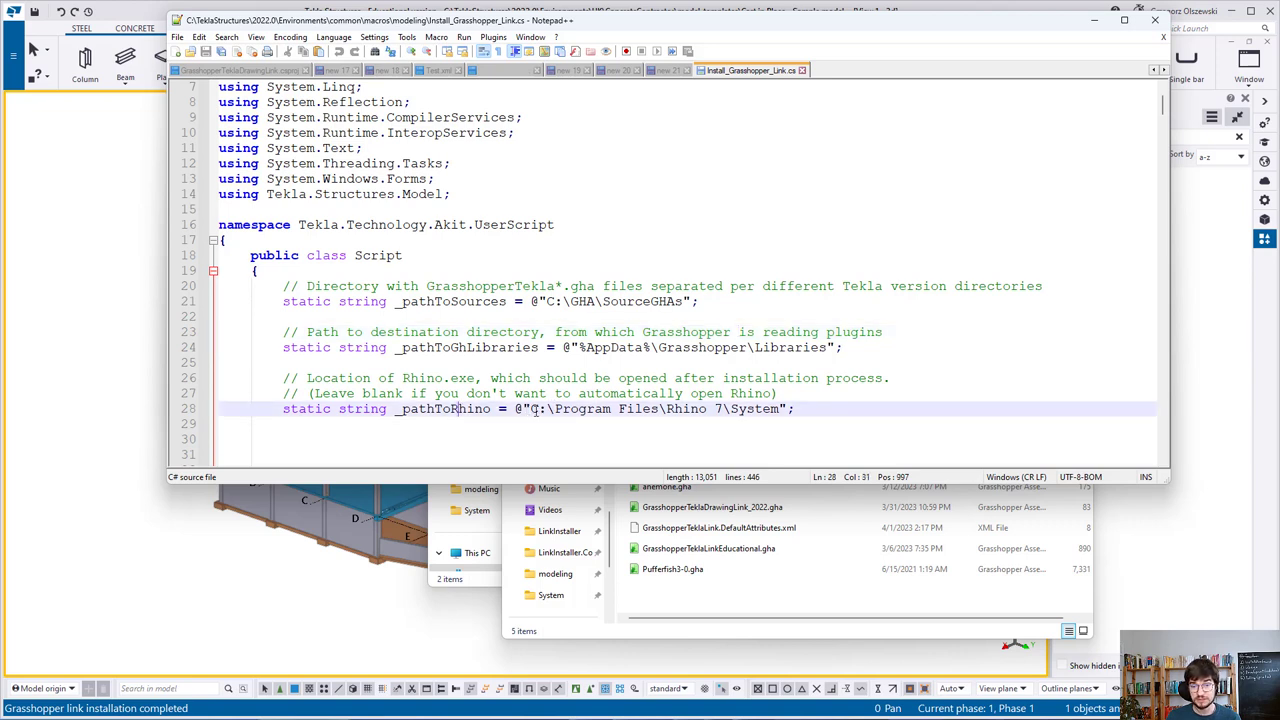
Open line 28's C:\Program Files\Rhino 7\System path in Explorer and locate Rhino.exe.
drag(531, 410, 783, 411)
key(ctrl+c)
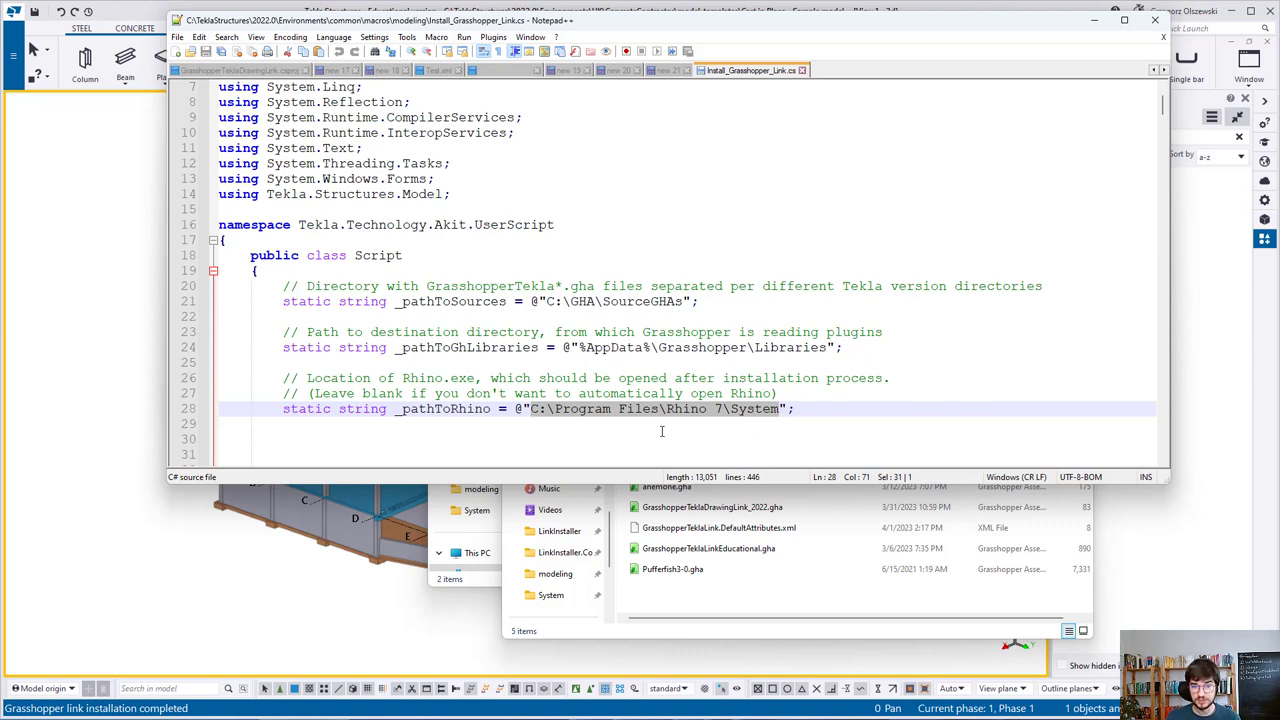
click(653, 591)
click(755, 437)
key(ctrl+v)
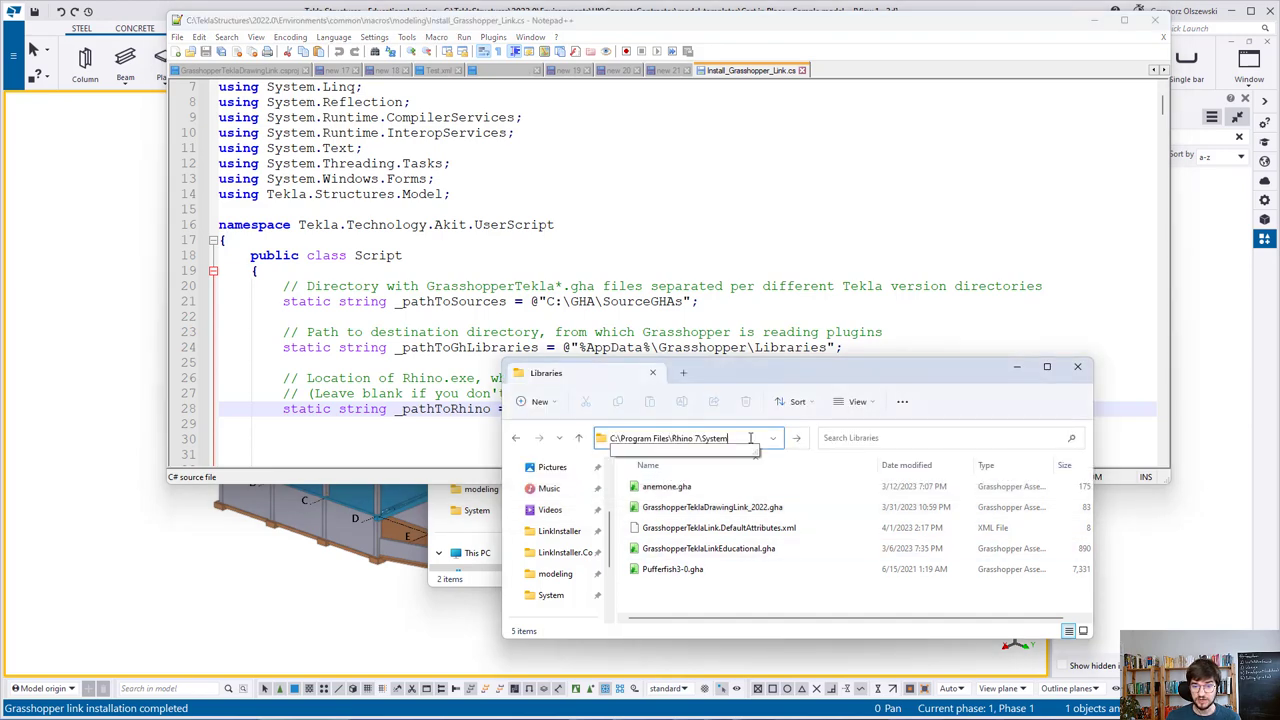
key(ctrl+a)
key(Return)
key(r)
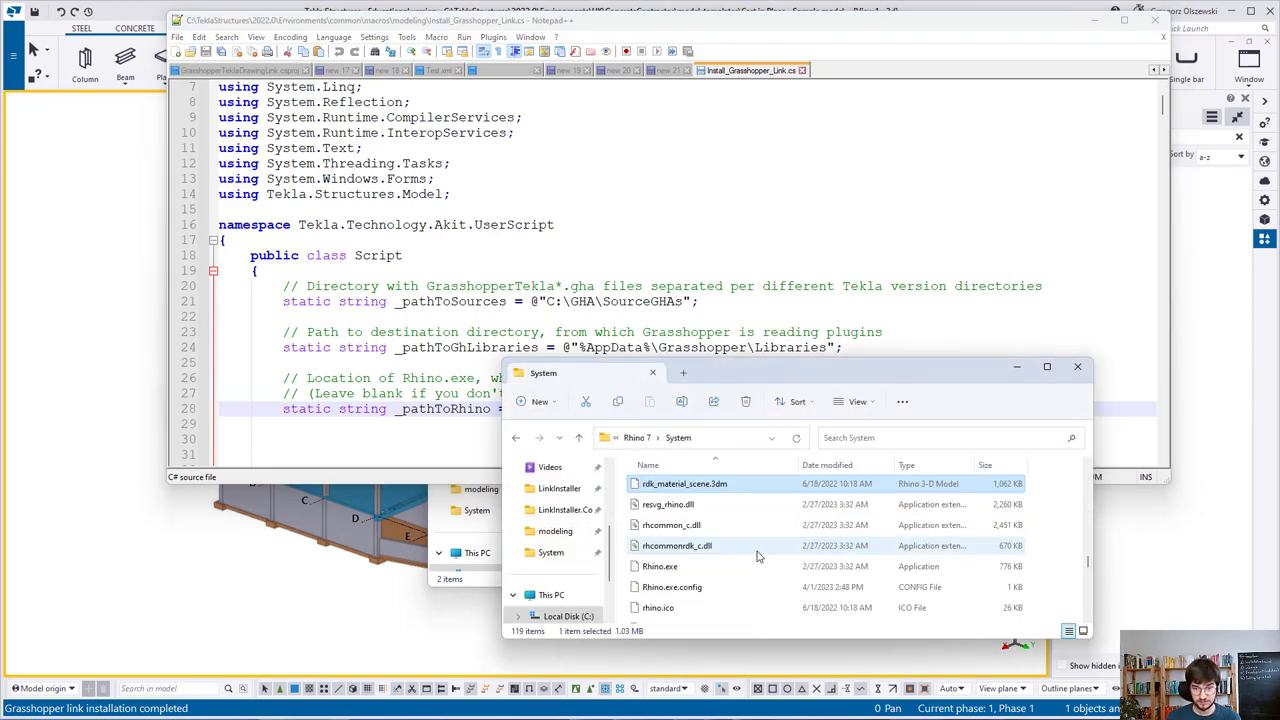
click(699, 567)
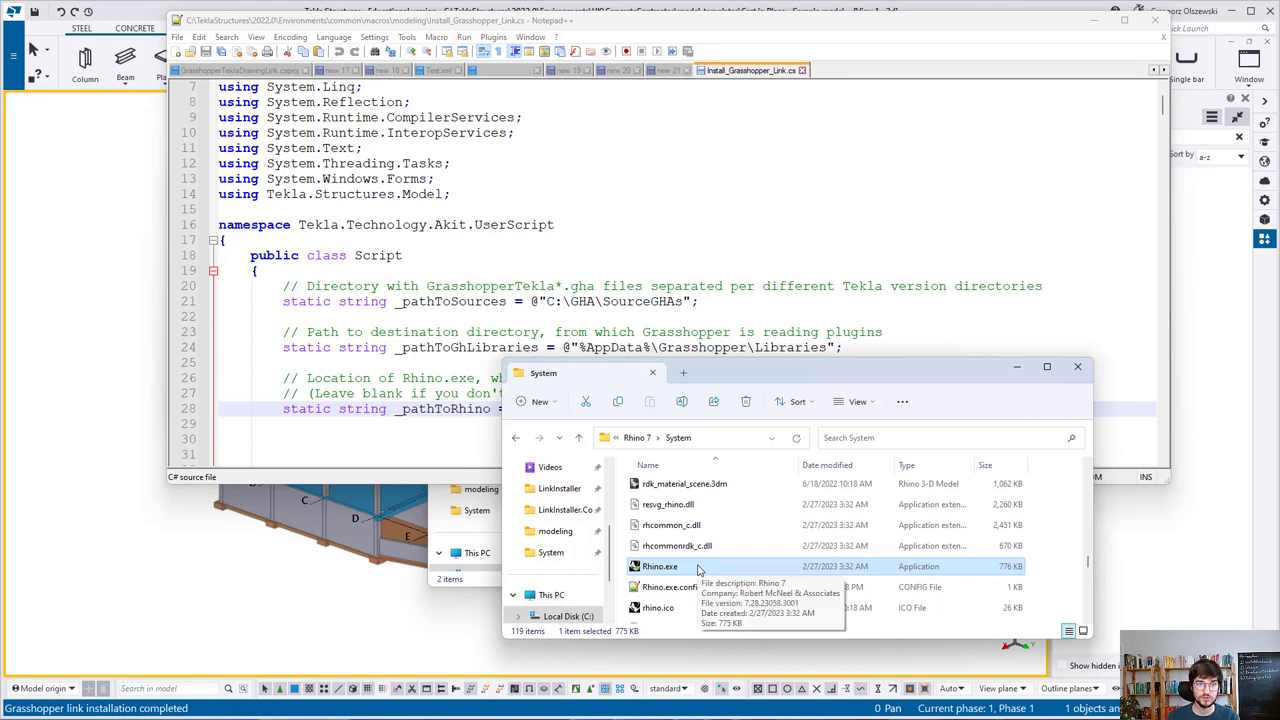
click(750, 315)
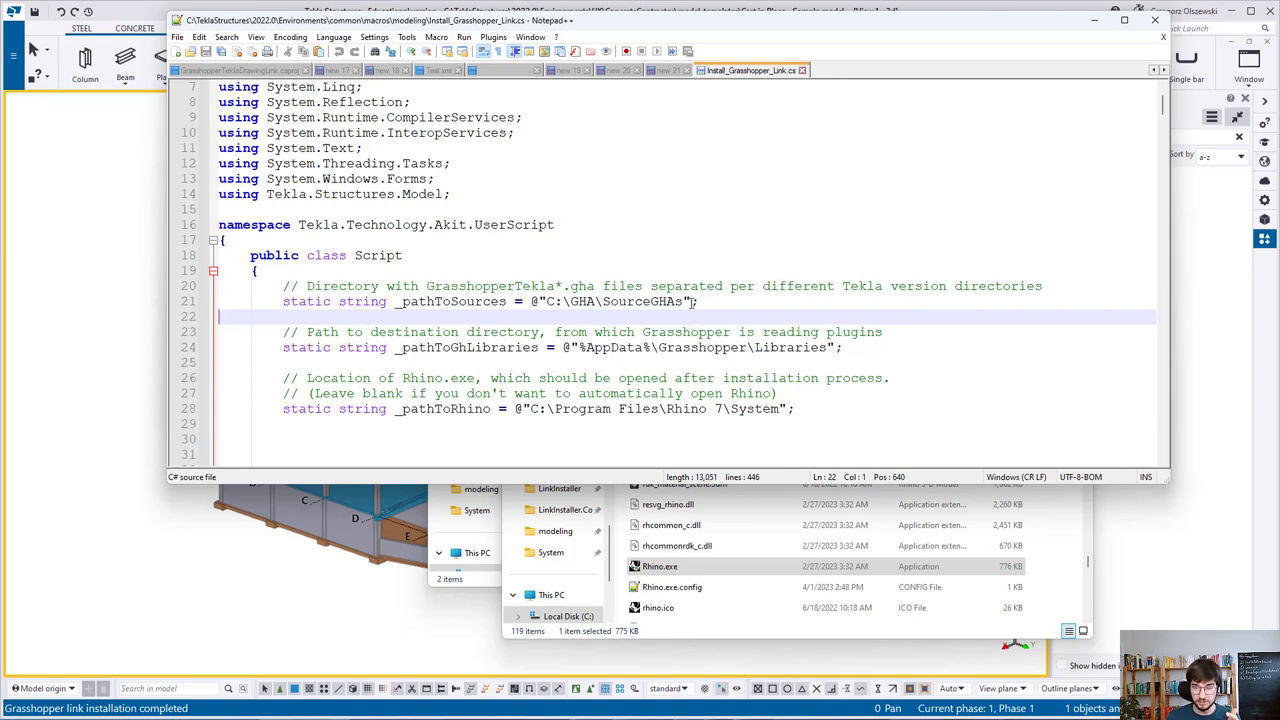
Compare the line 21 sources path with SourceGHAs, browsing its 2021 and 2022 subfolders.
drag(697, 301, 521, 301)
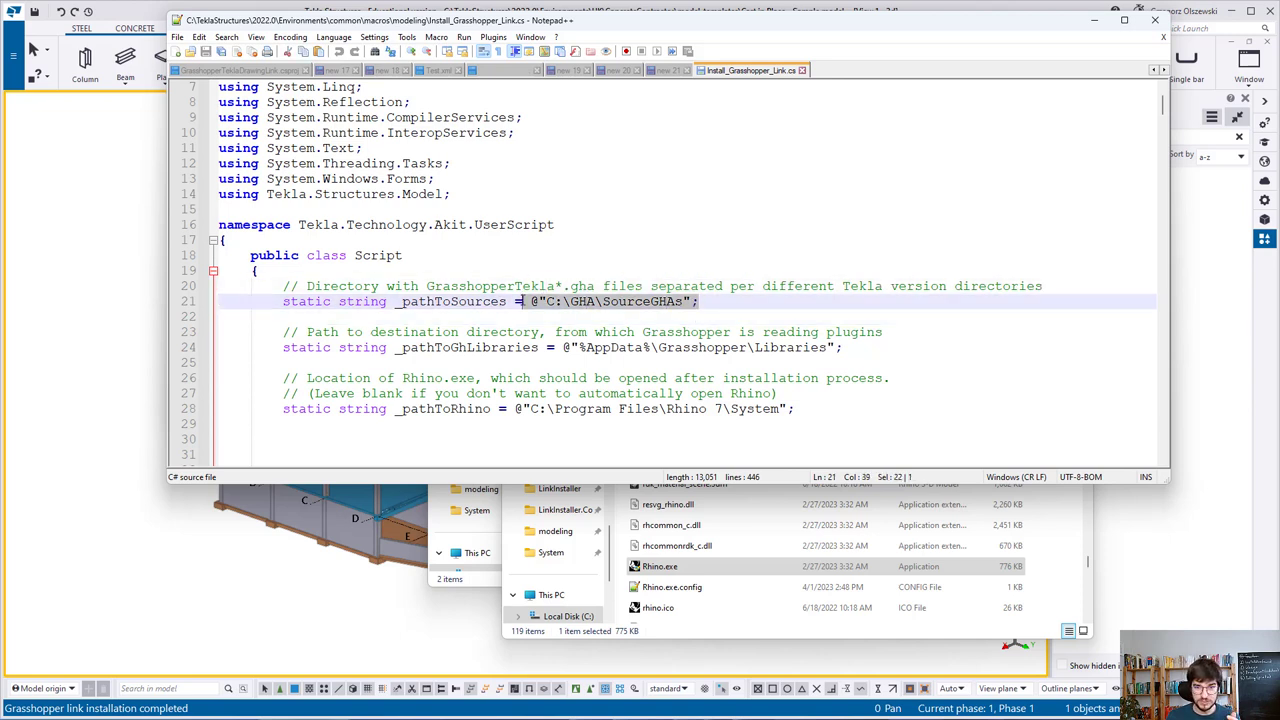
click(472, 580)
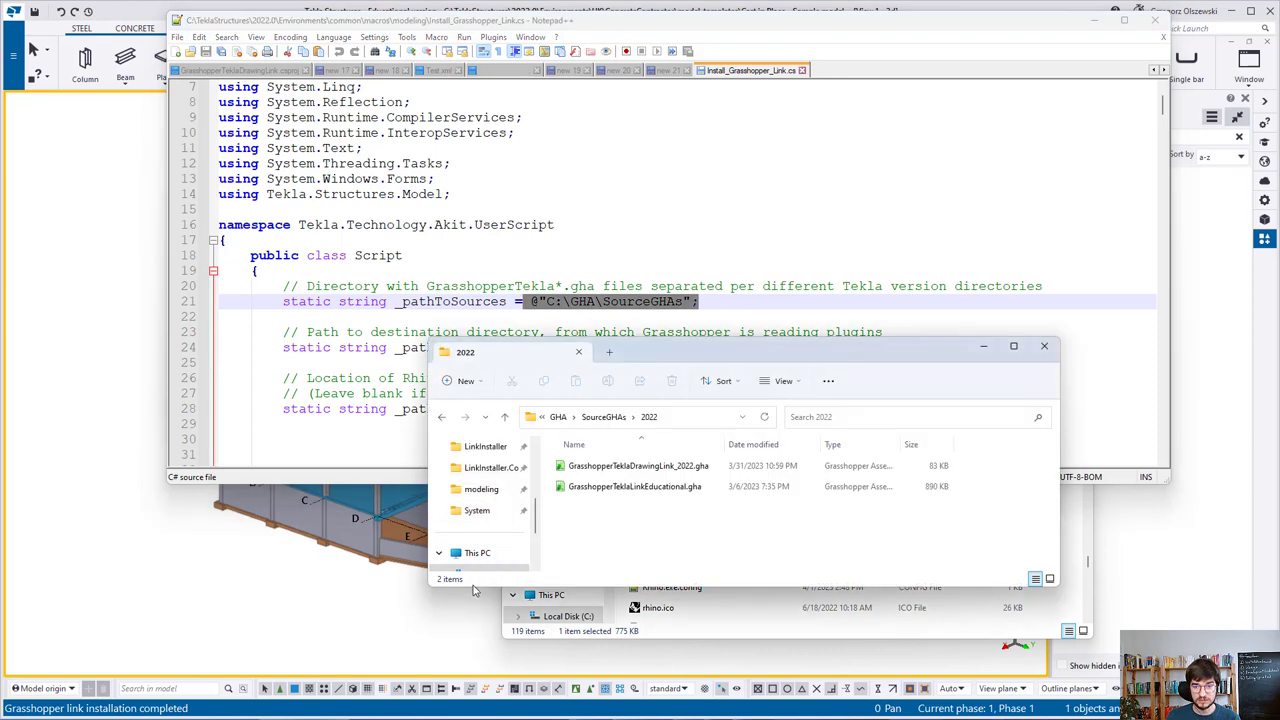
click(595, 420)
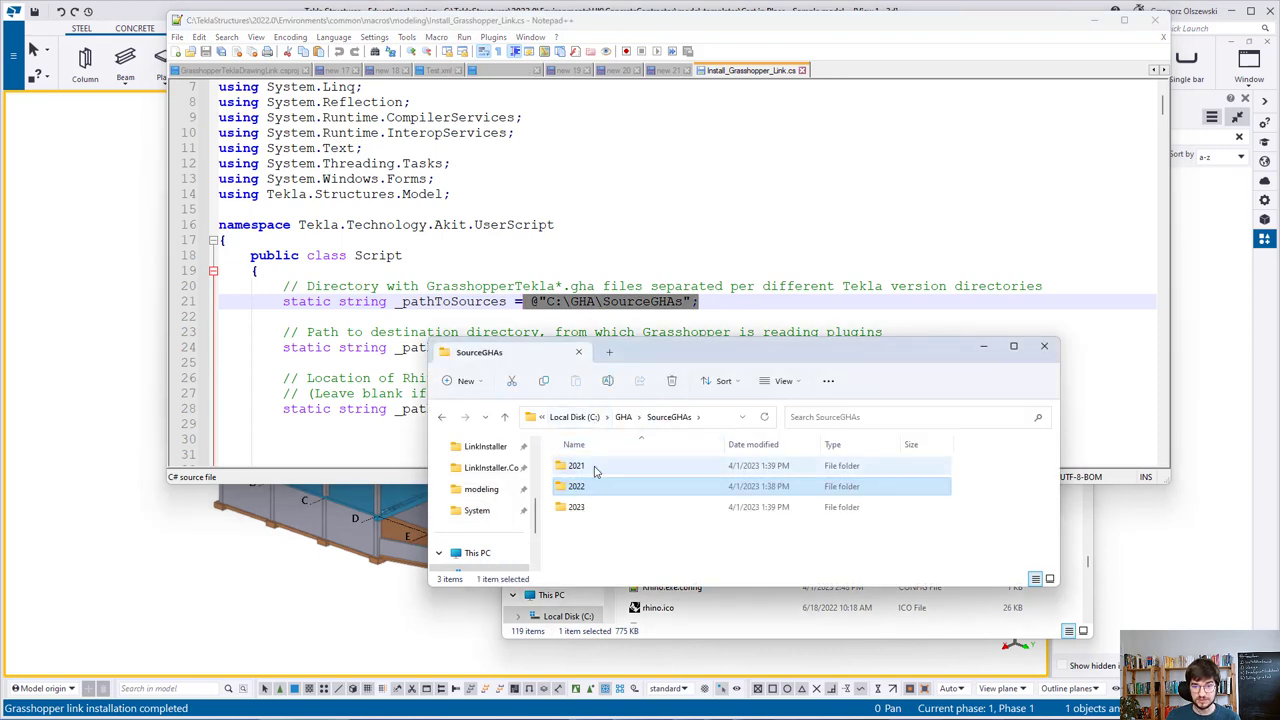
double_click(598, 470)
click(603, 418)
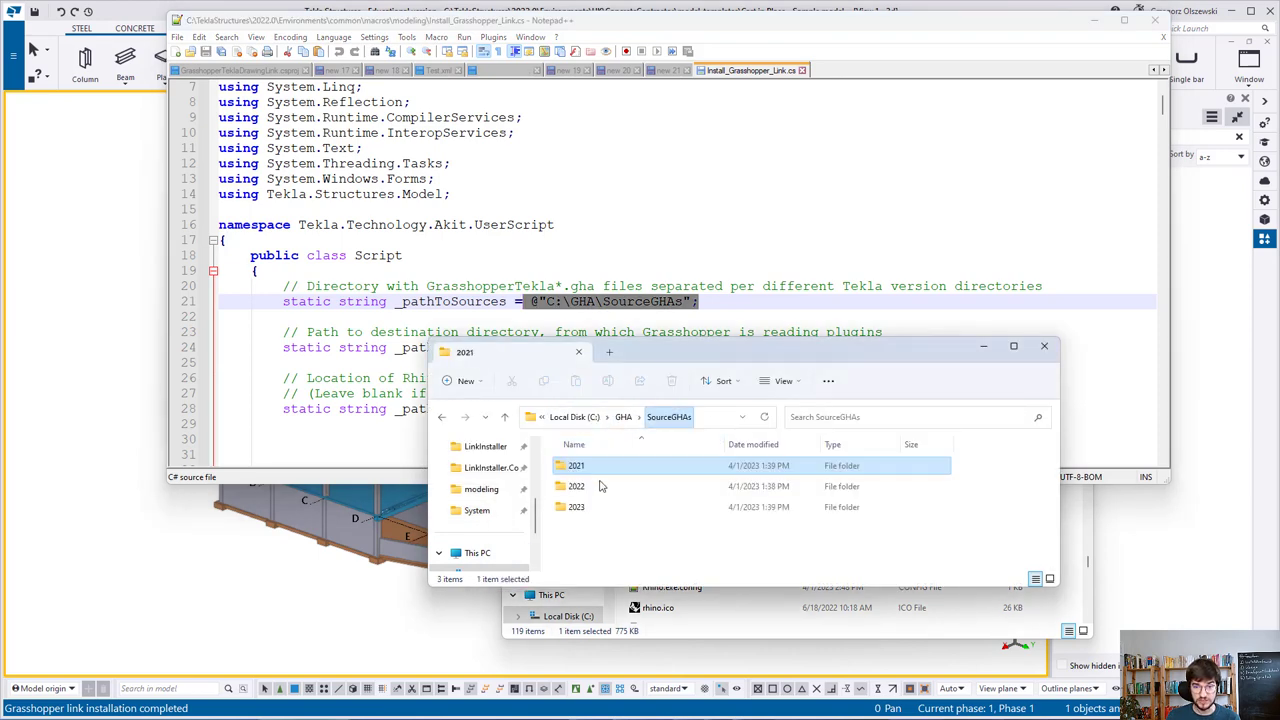
double_click(600, 487)
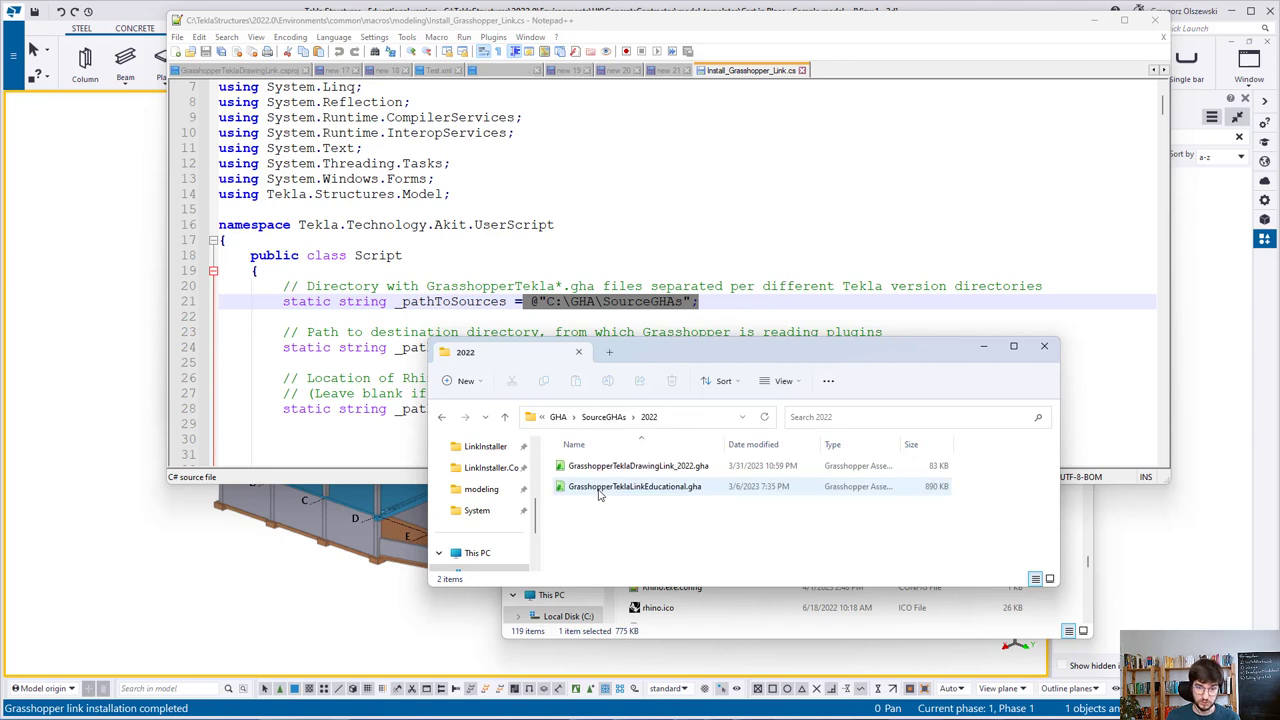
click(603, 418)
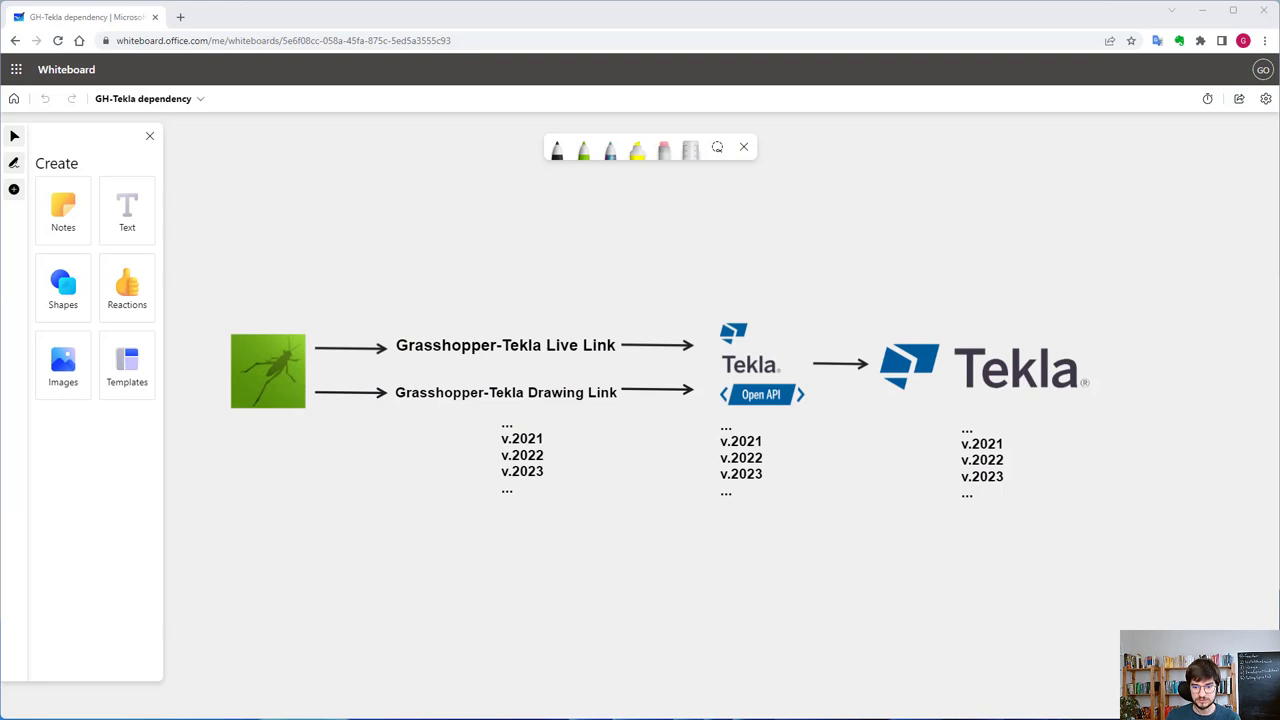
Download Install_Grasshopper_Link.cs from the Grasshopper-TeklaDrawingLink GTDrawingLink v.1.1.0 release assets.
click(180, 17)
text(githu)
key(Down)
key(Down)
key(Down)
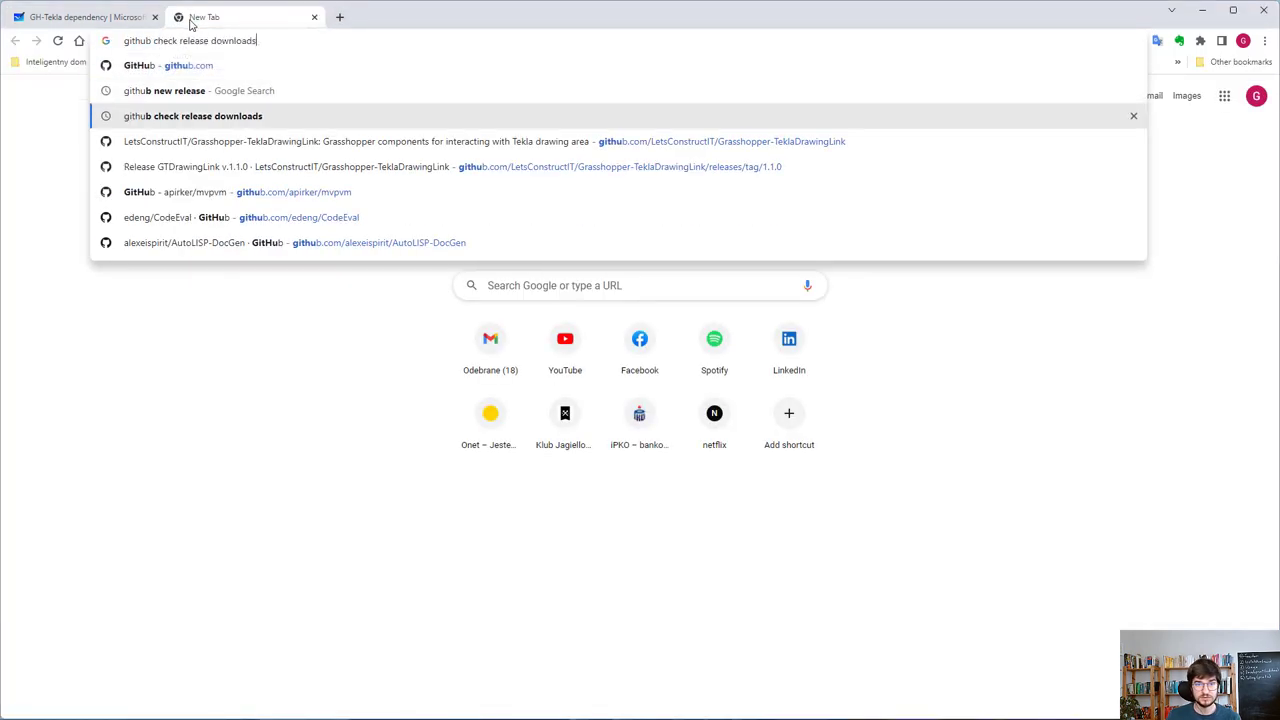
key(Return)
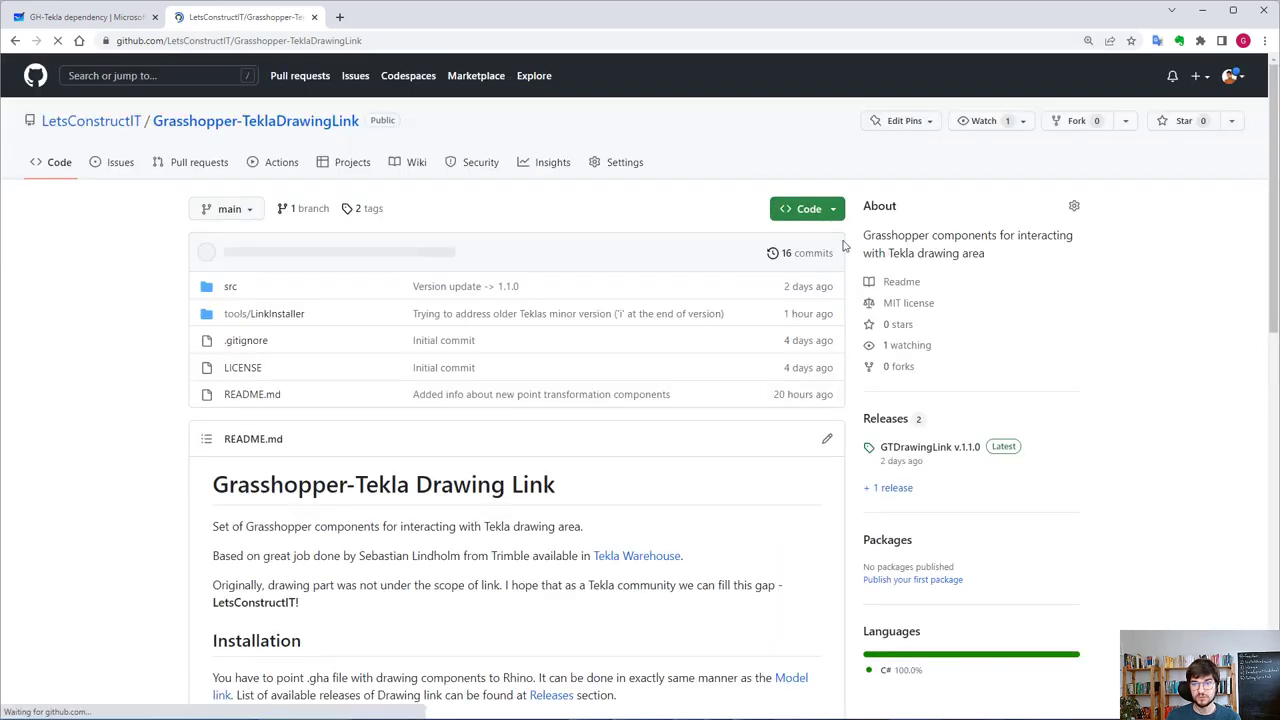
click(912, 450)
scroll(674, 366, down, 2)
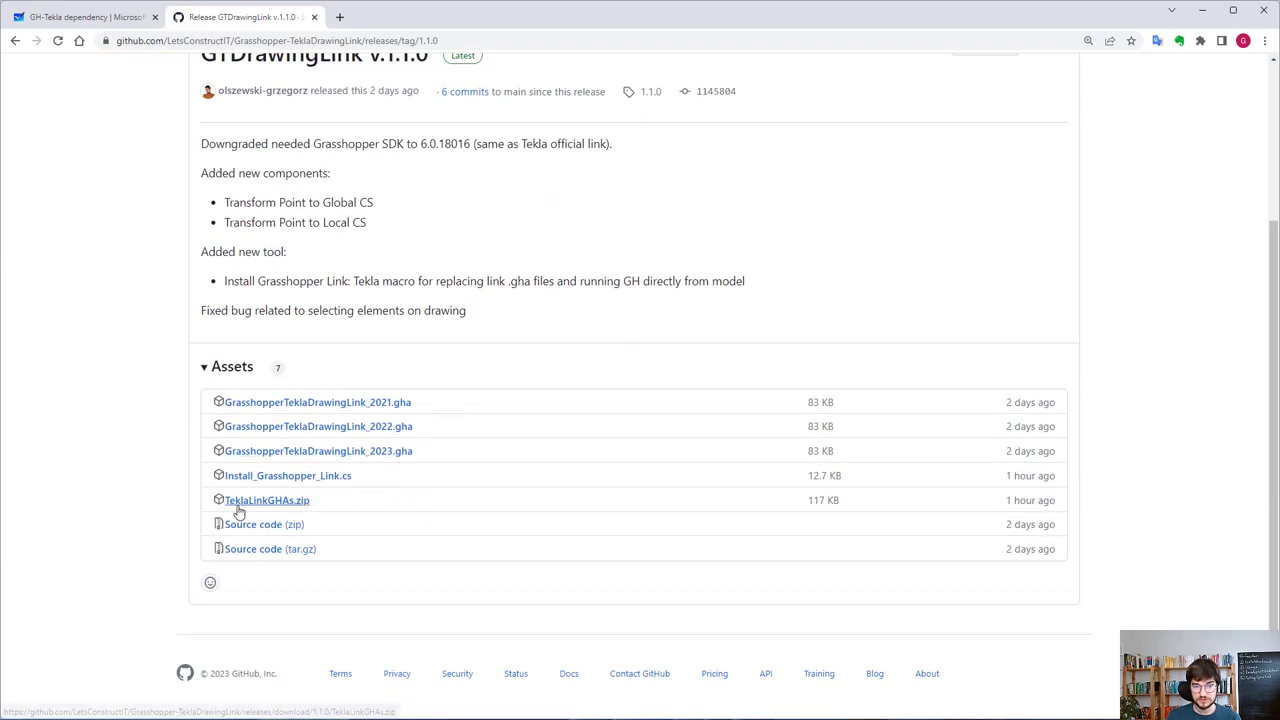
click(285, 478)
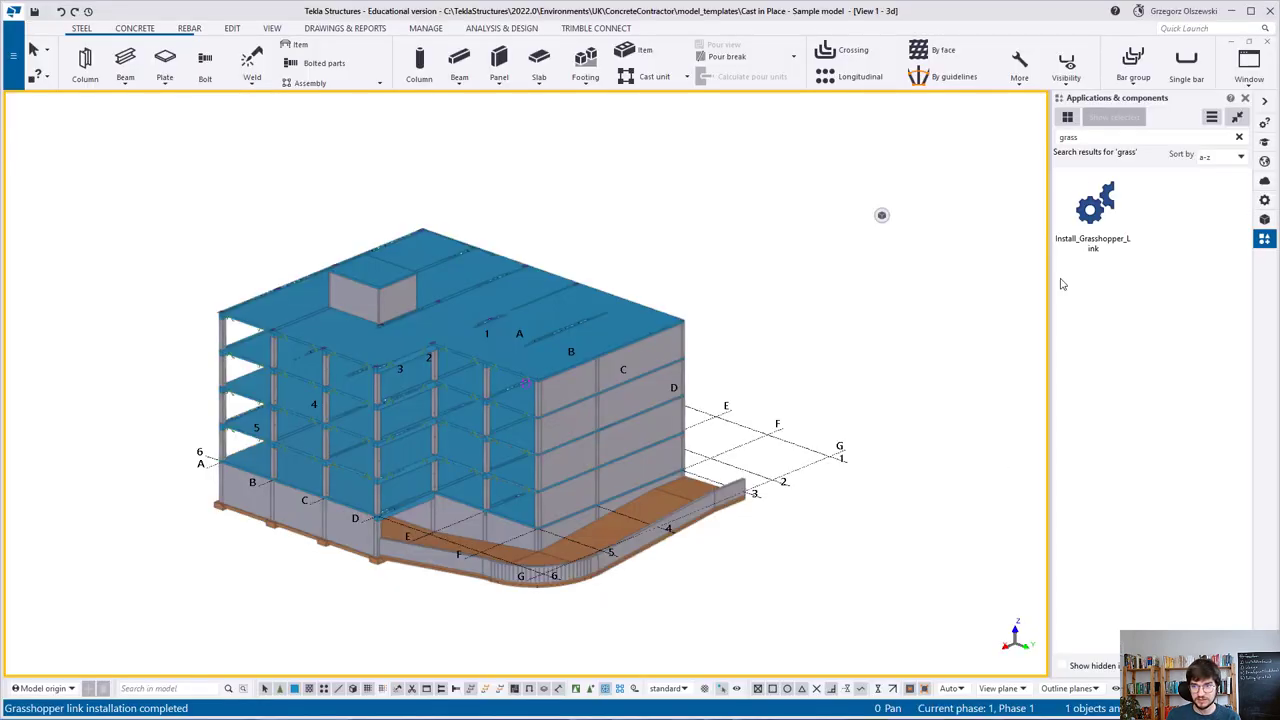
Find the Directory browser tool with the catalog search 'dire' and open it.
double_click(1068, 137)
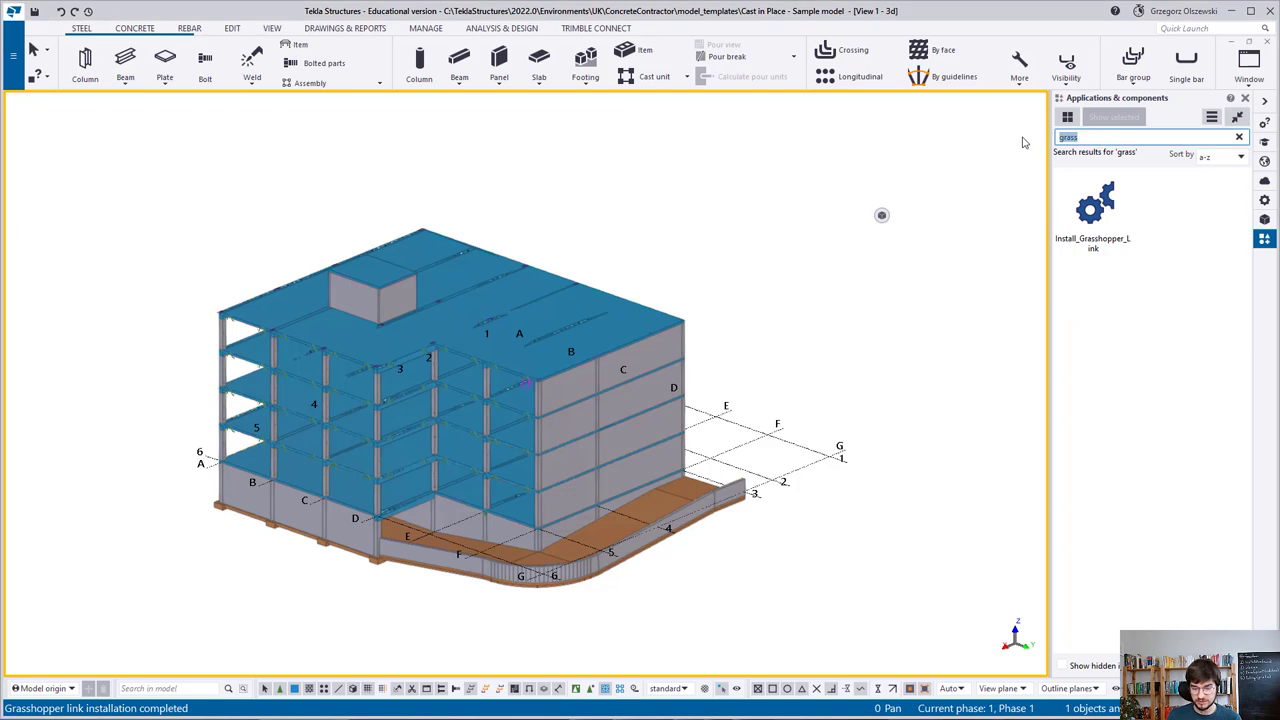
text(dire)
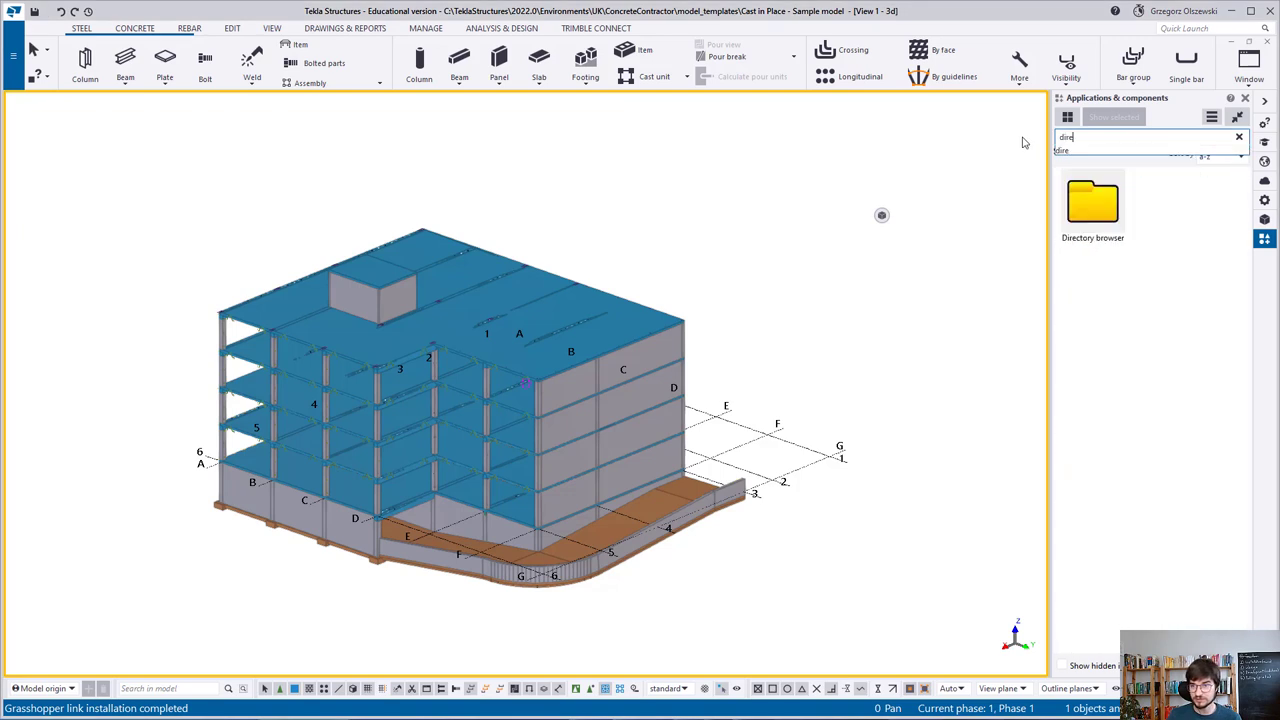
double_click(1117, 208)
drag(1103, 355, 597, 240)
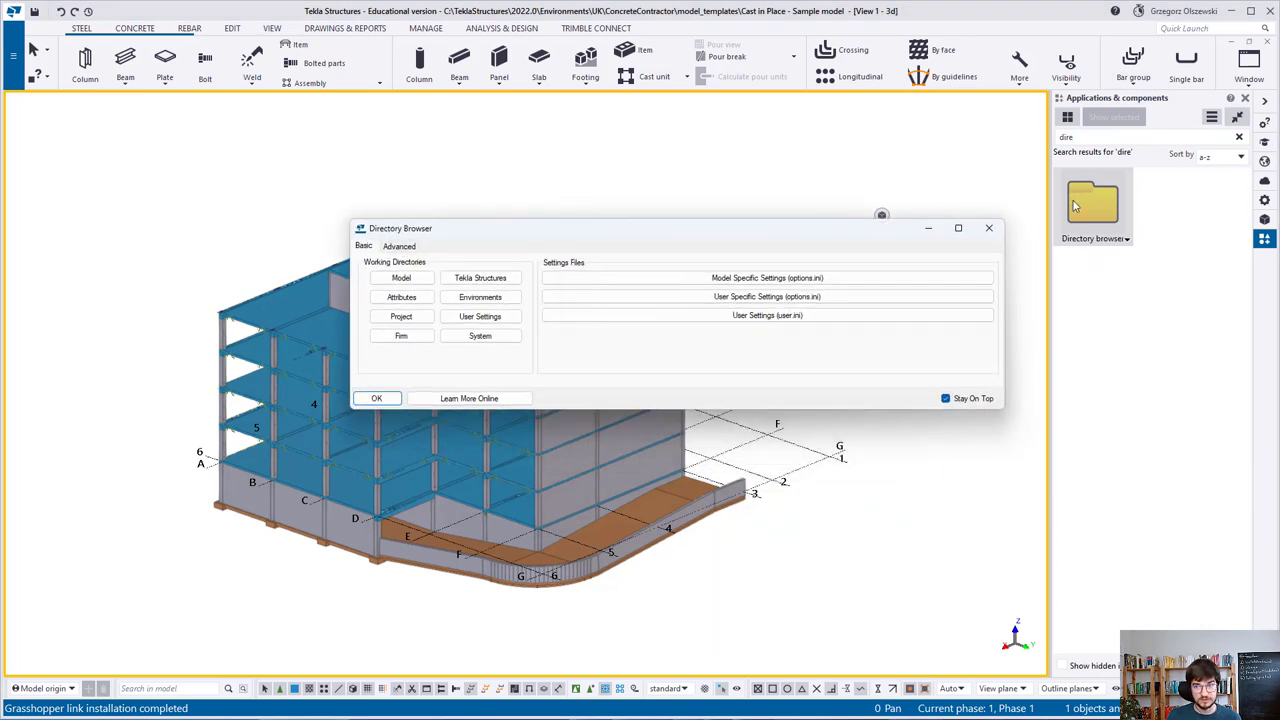
Locate the common macros modeling folder under Advanced > Macros, then search the catalog for 'gras'.
click(405, 247)
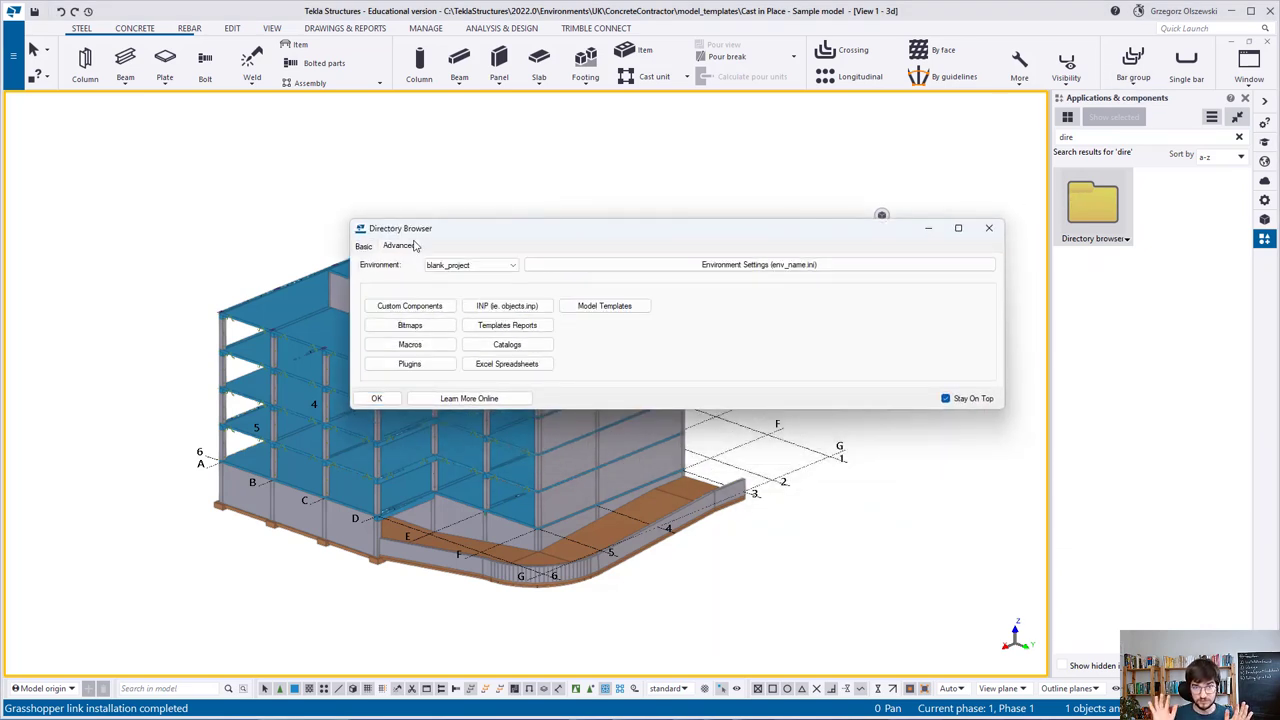
click(424, 344)
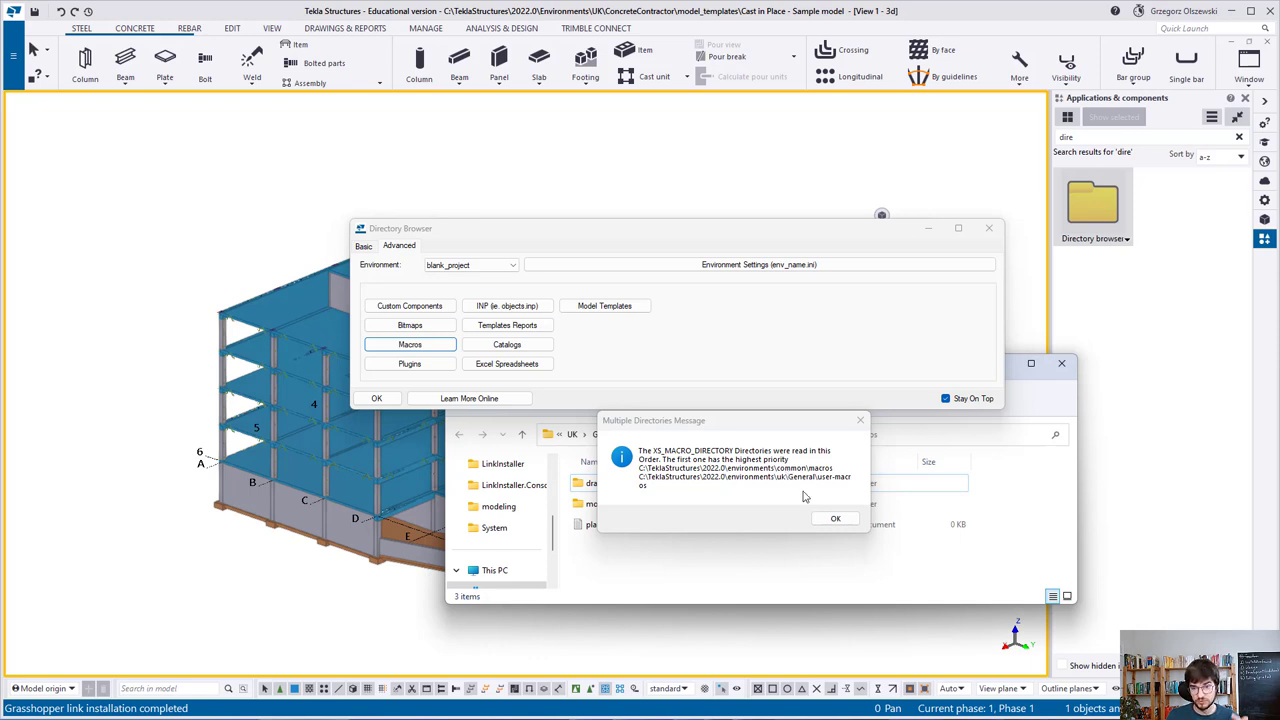
click(836, 521)
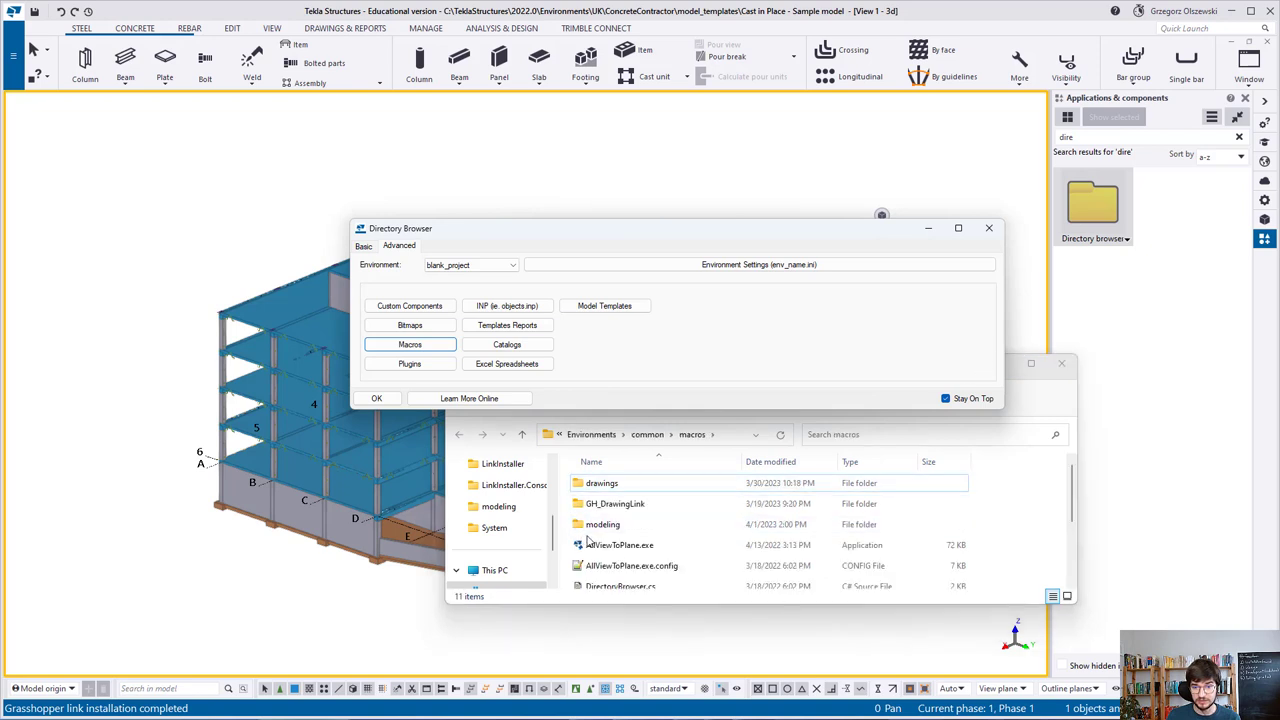
double_click(600, 524)
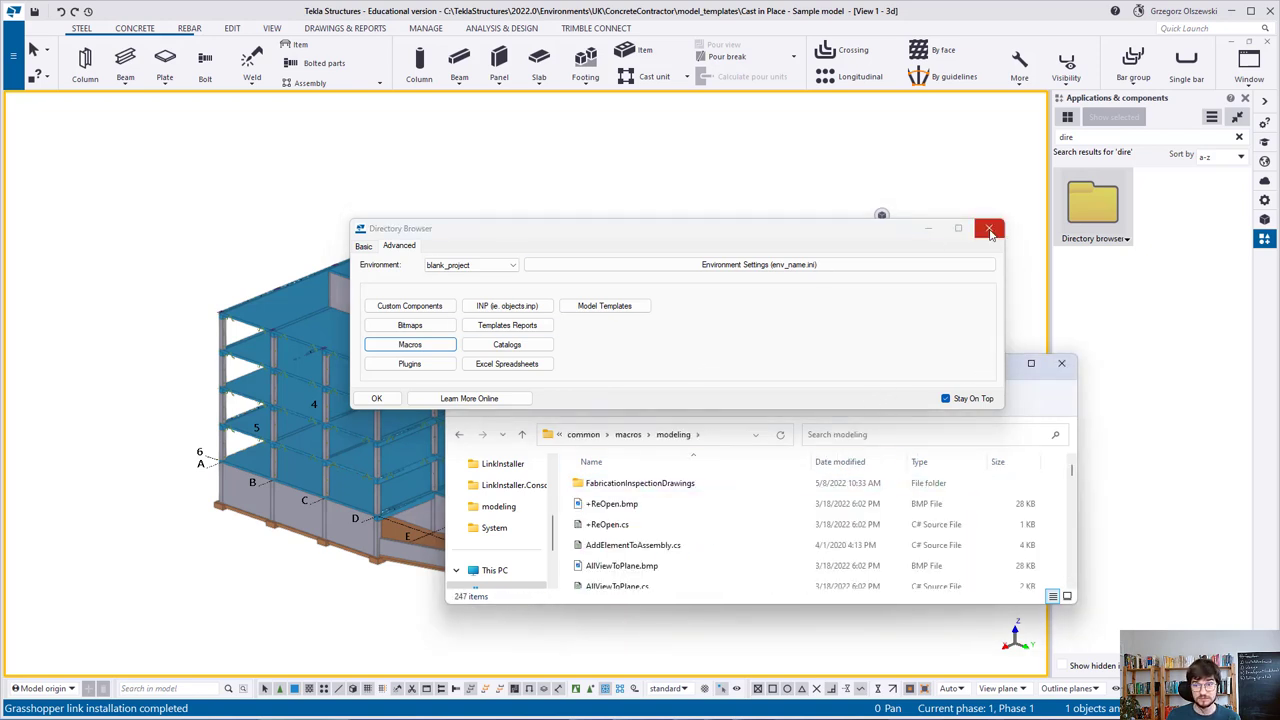
click(990, 232)
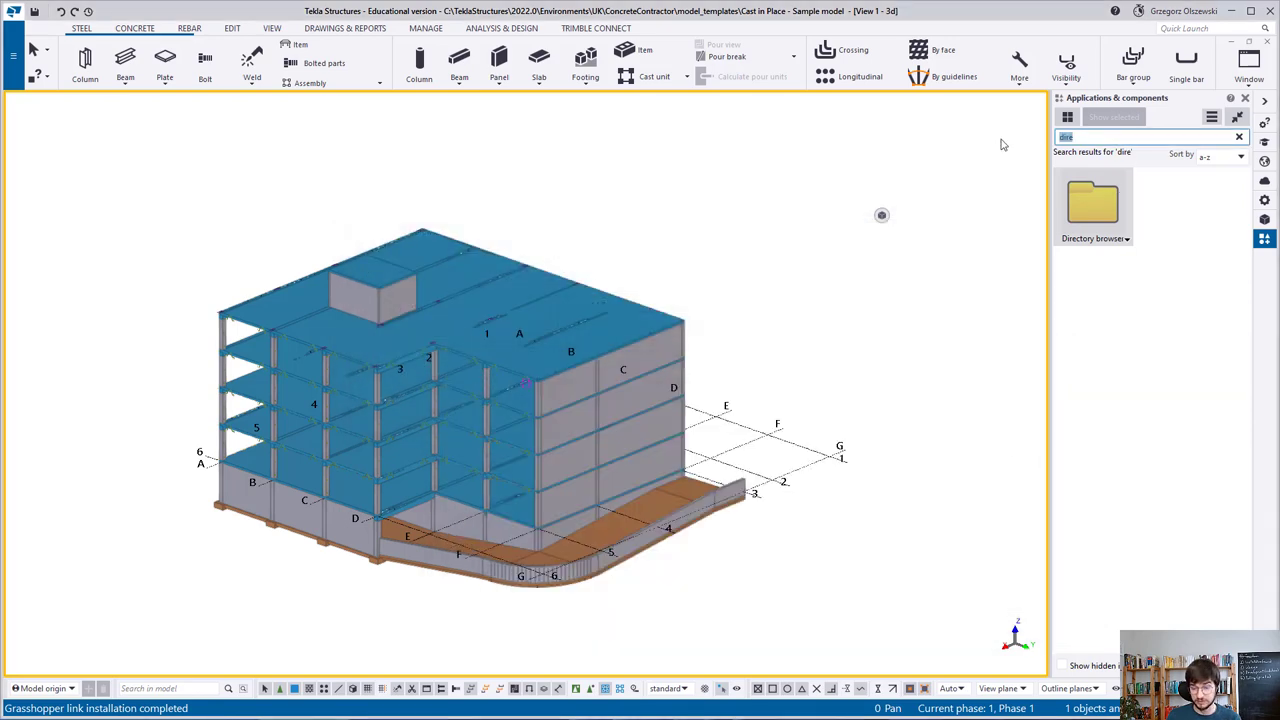
text(gras)
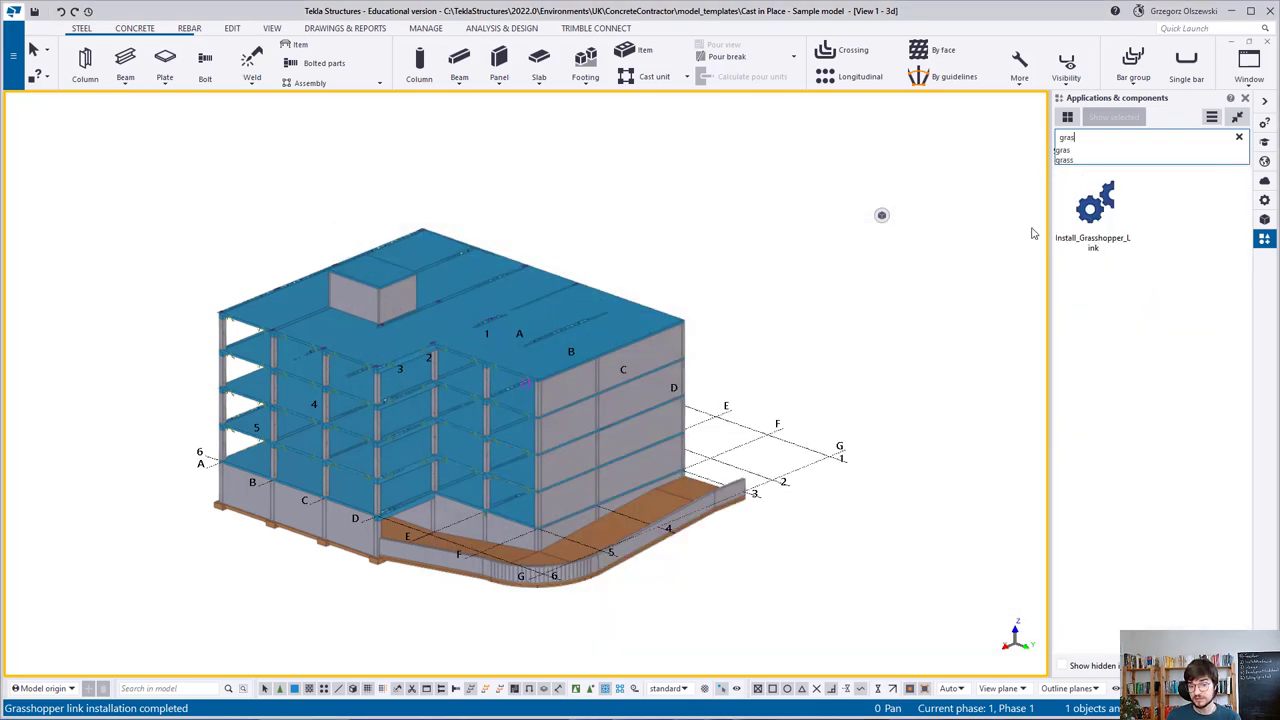